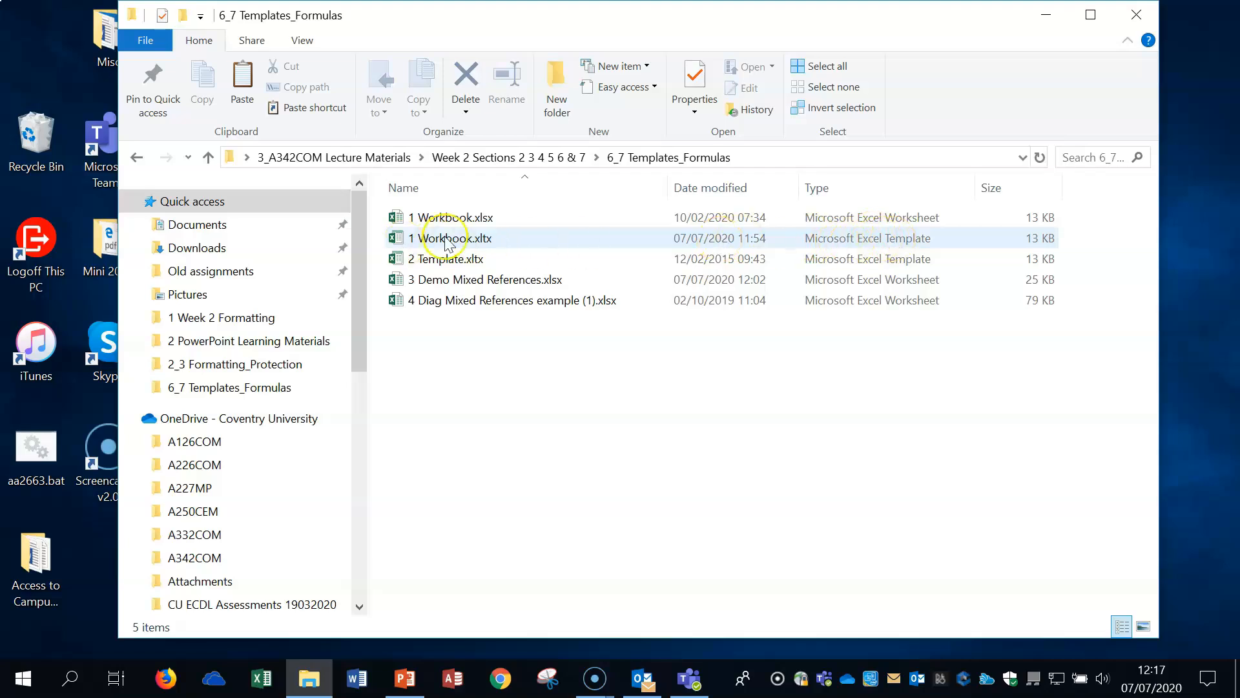
Step: Open the 1 Workbook.xltx template and set the Taxrate to 50% in every month from B12 to M12
{"action": "double_click", "coordinate": [476, 239]}
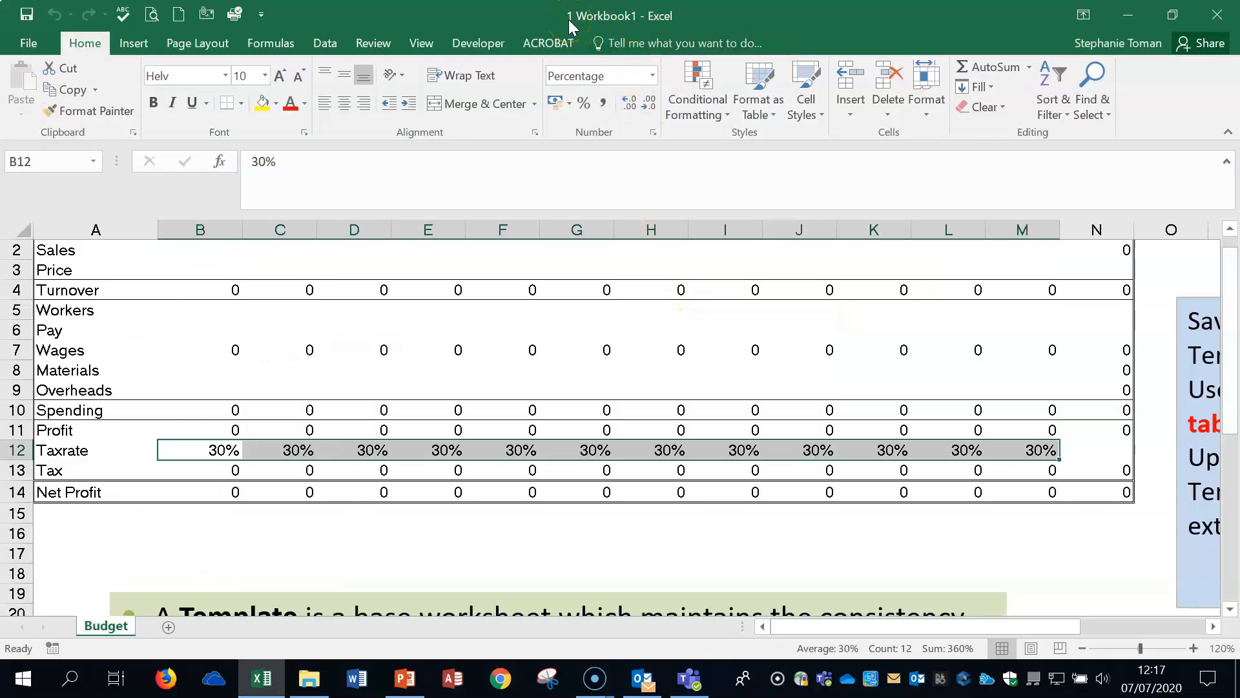
{"action": "left_click", "coordinate": [214, 454]}
{"action": "type", "text": "50"}
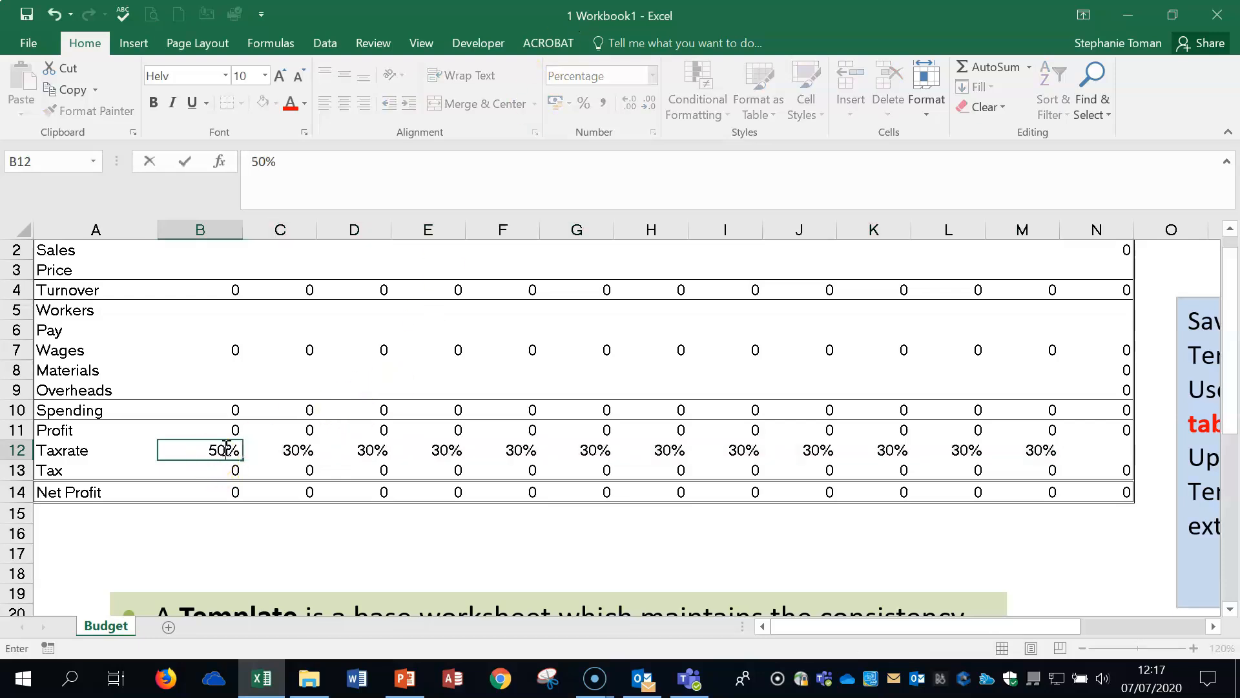
{"action": "left_click", "coordinate": [278, 451]}
{"action": "left_click", "coordinate": [222, 449]}
{"action": "left_click_drag", "start_coordinate": [241, 458], "coordinate": [1052, 443]}
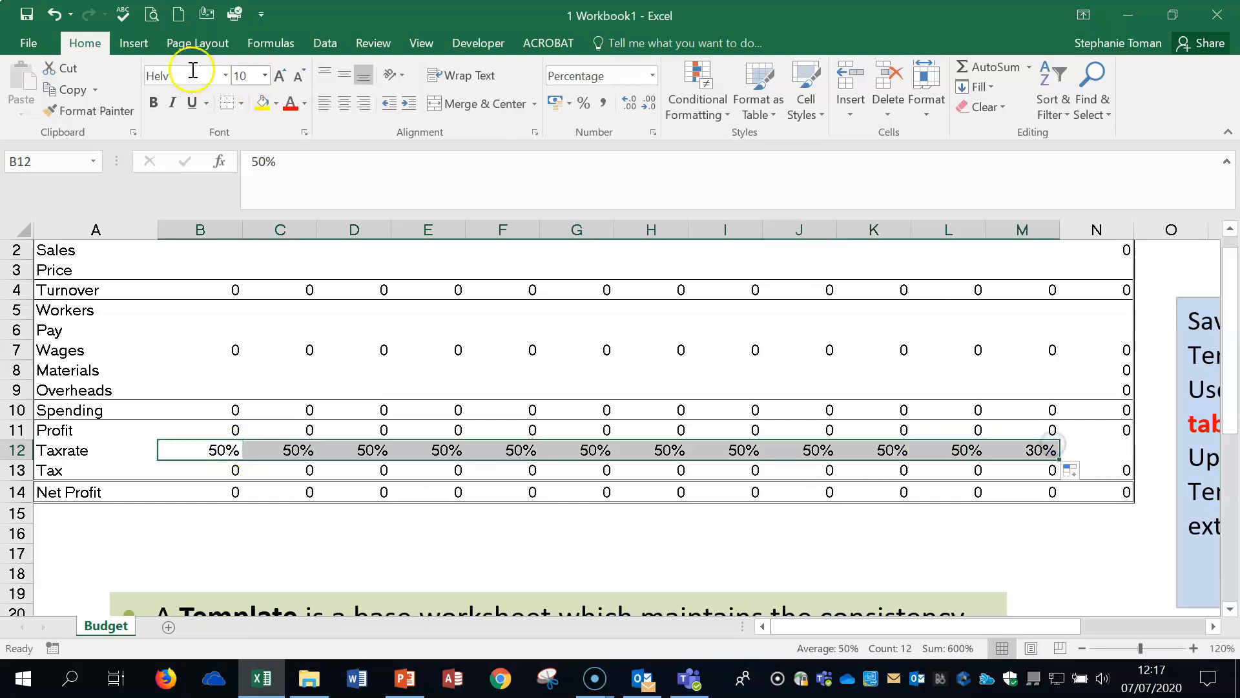
Step: Prepare to save the workbook under another type, choosing Excel Template (*.xltx) as the file format
{"action": "left_click", "coordinate": [32, 45]}
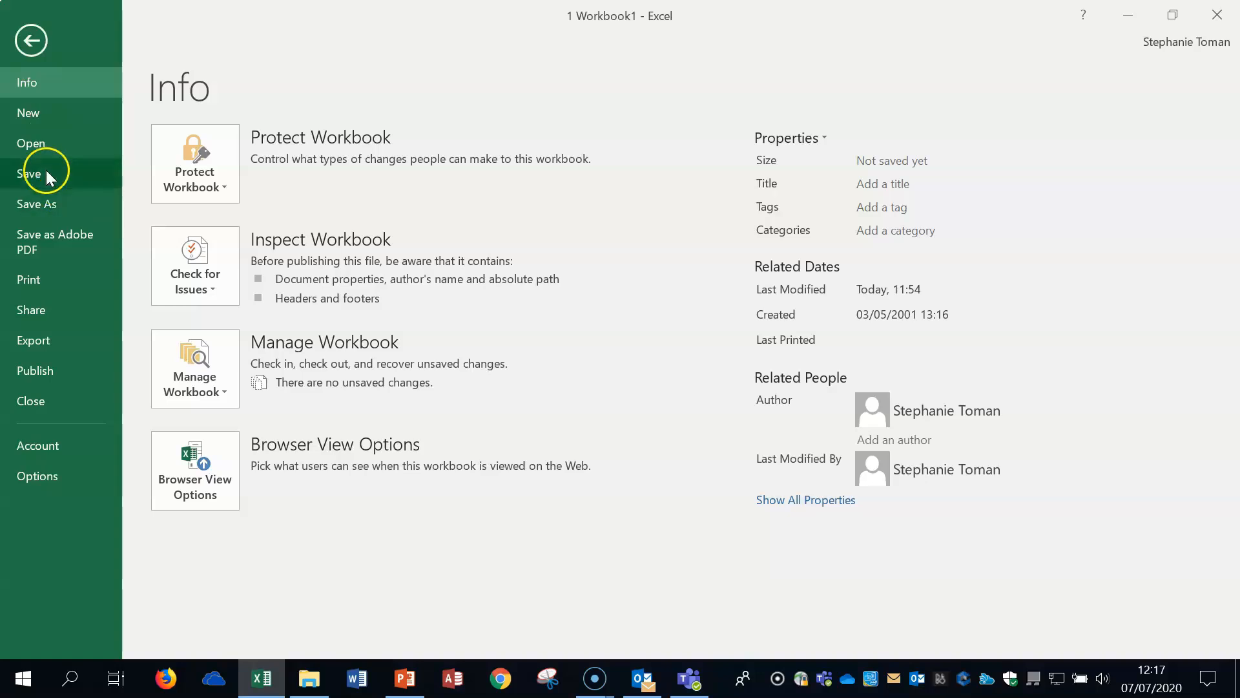
{"action": "left_click", "coordinate": [28, 43]}
{"action": "left_click", "coordinate": [26, 41]}
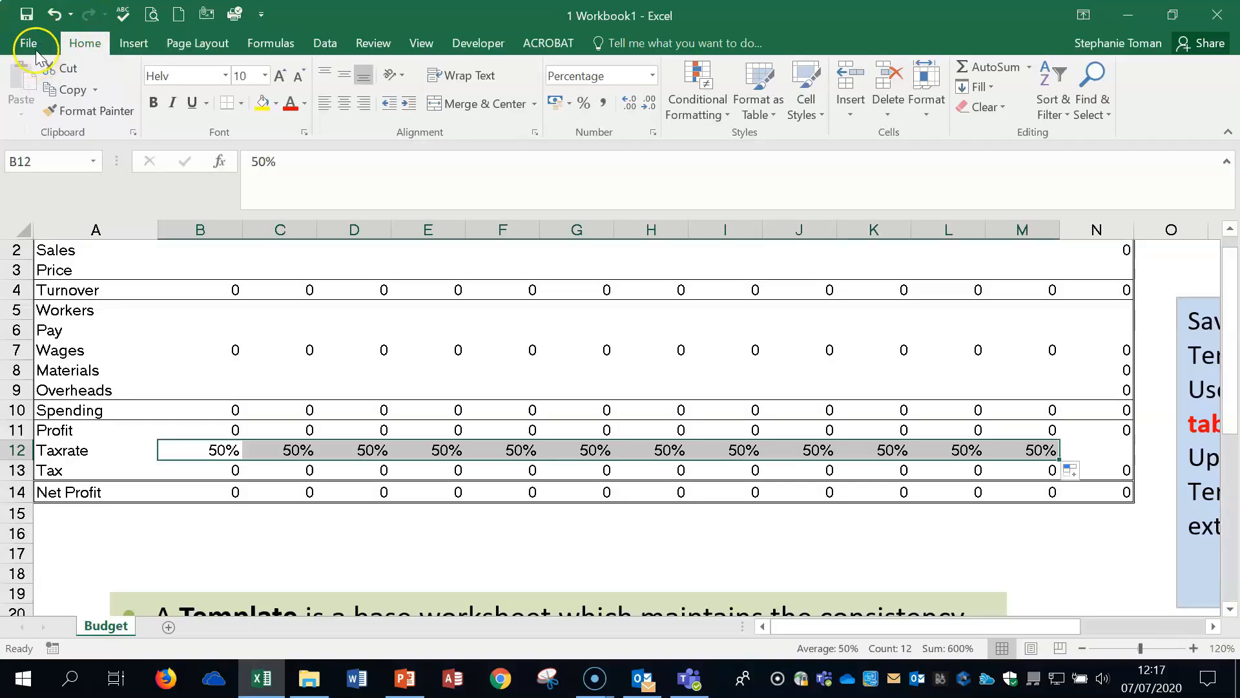
{"action": "left_click", "coordinate": [40, 199]}
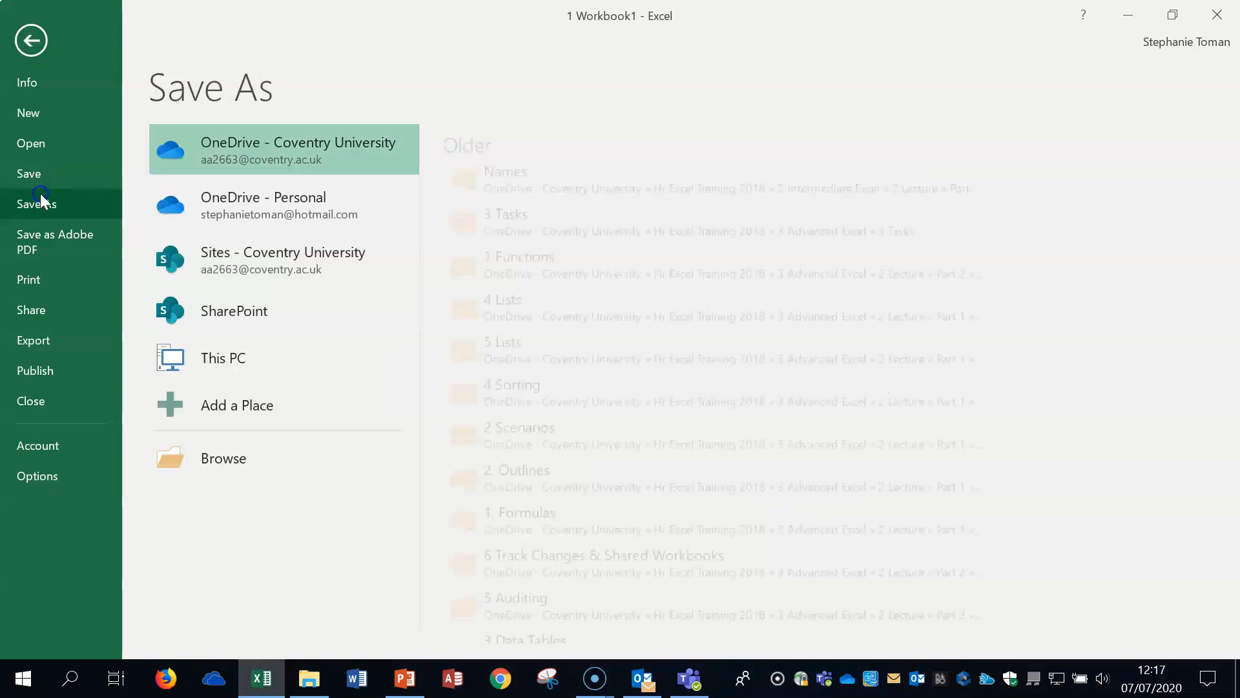
{"action": "left_click", "coordinate": [235, 460]}
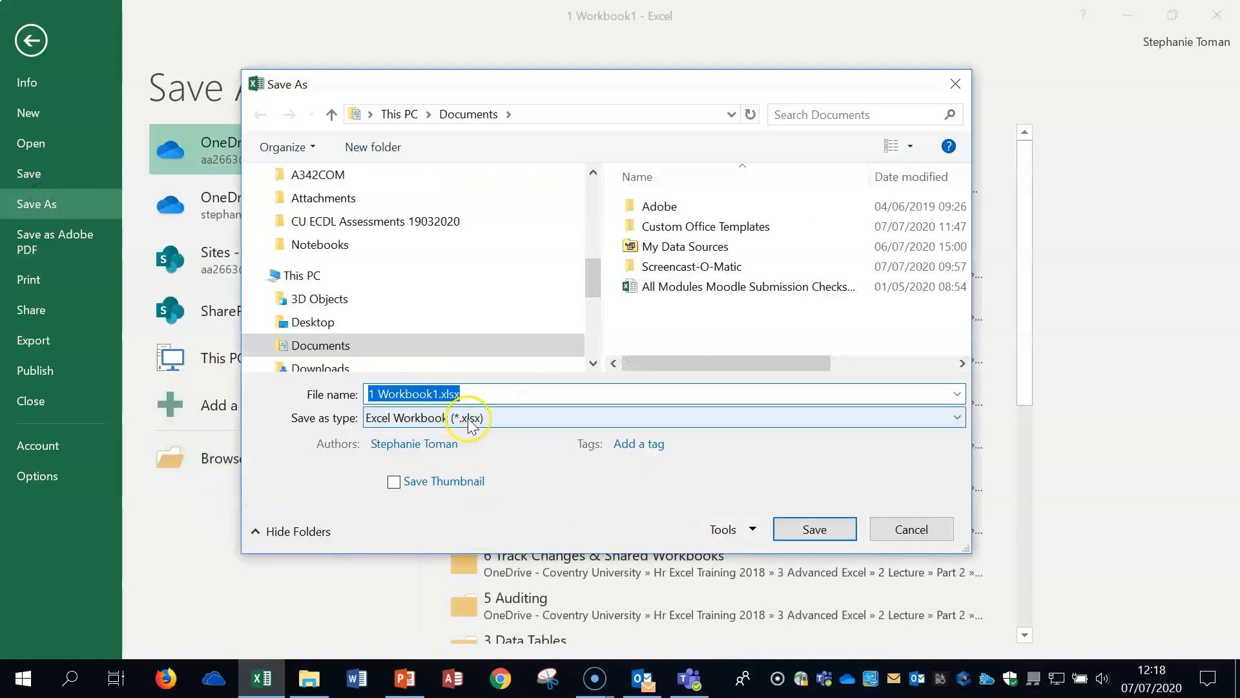
{"action": "left_click", "coordinate": [458, 420]}
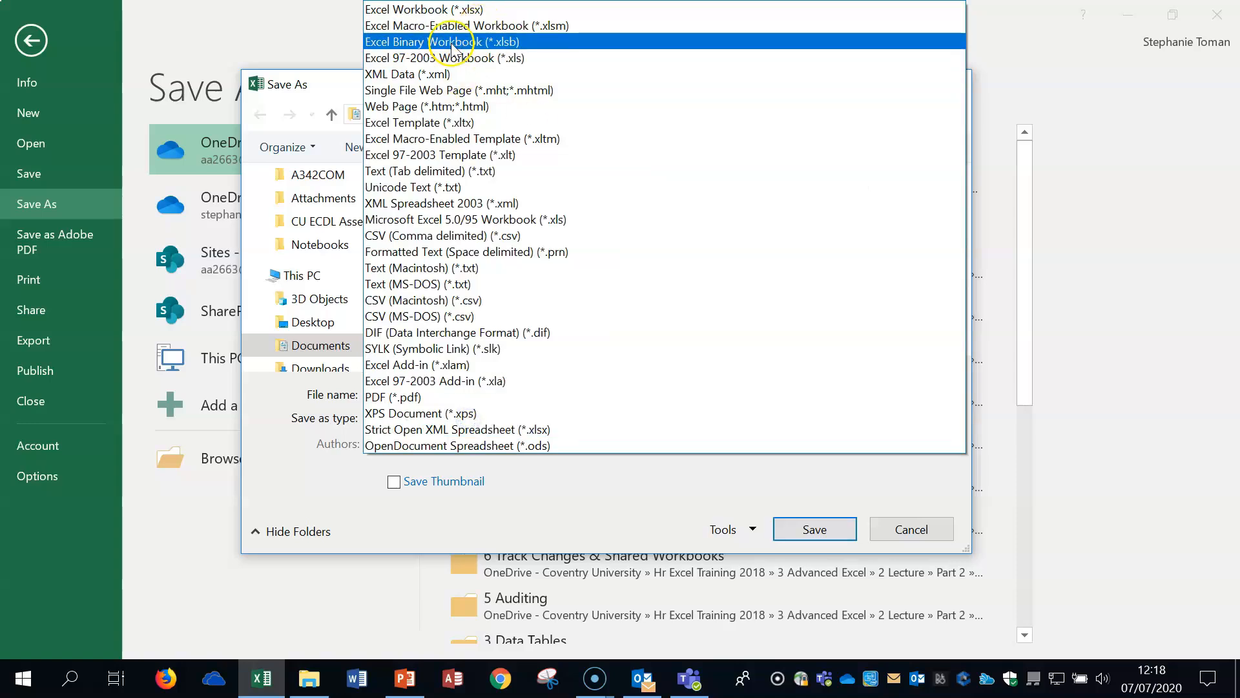
{"action": "left_click", "coordinate": [455, 124]}
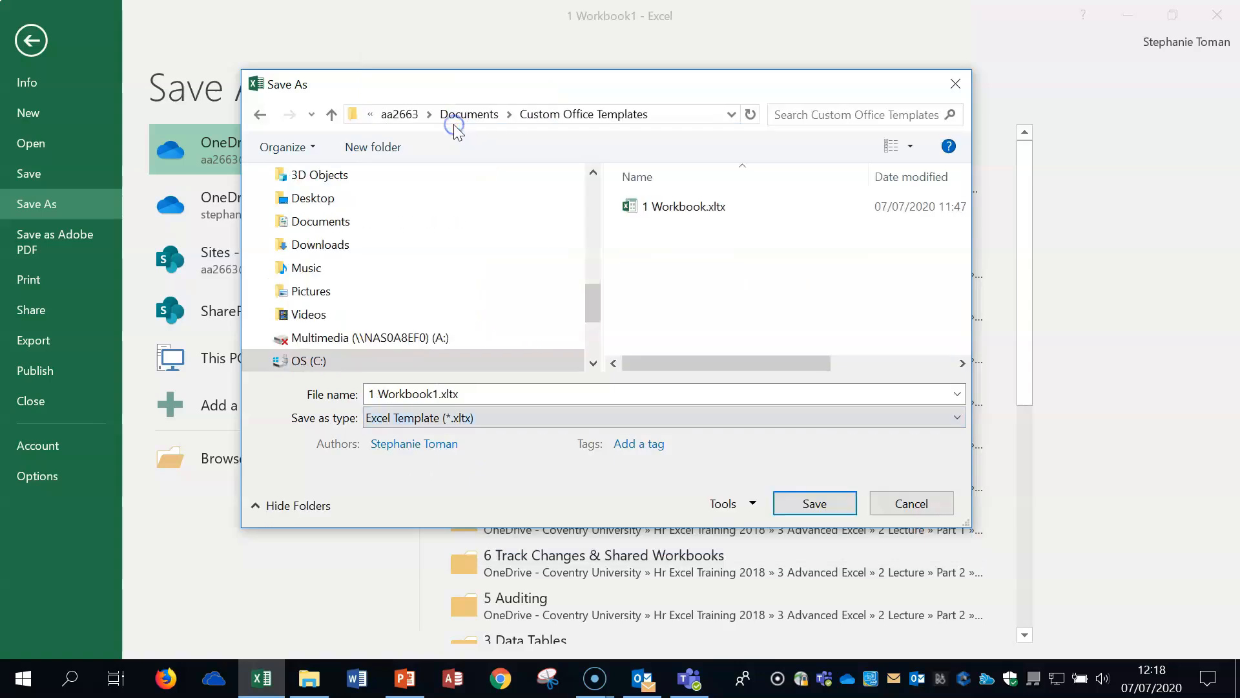
Step: Look at the recent save locations, cancel saving the template, and close the workbook without keeping the changes
{"action": "left_click", "coordinate": [731, 115]}
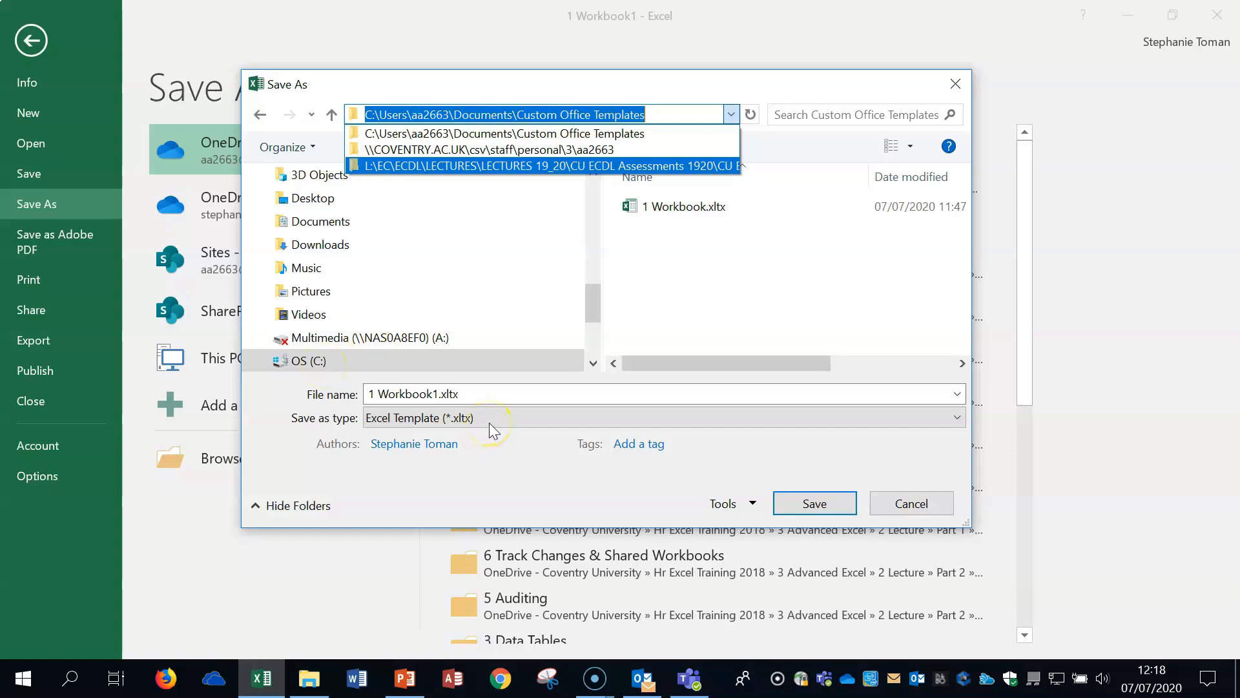
{"action": "left_click", "coordinate": [912, 505]}
{"action": "left_click", "coordinate": [913, 505]}
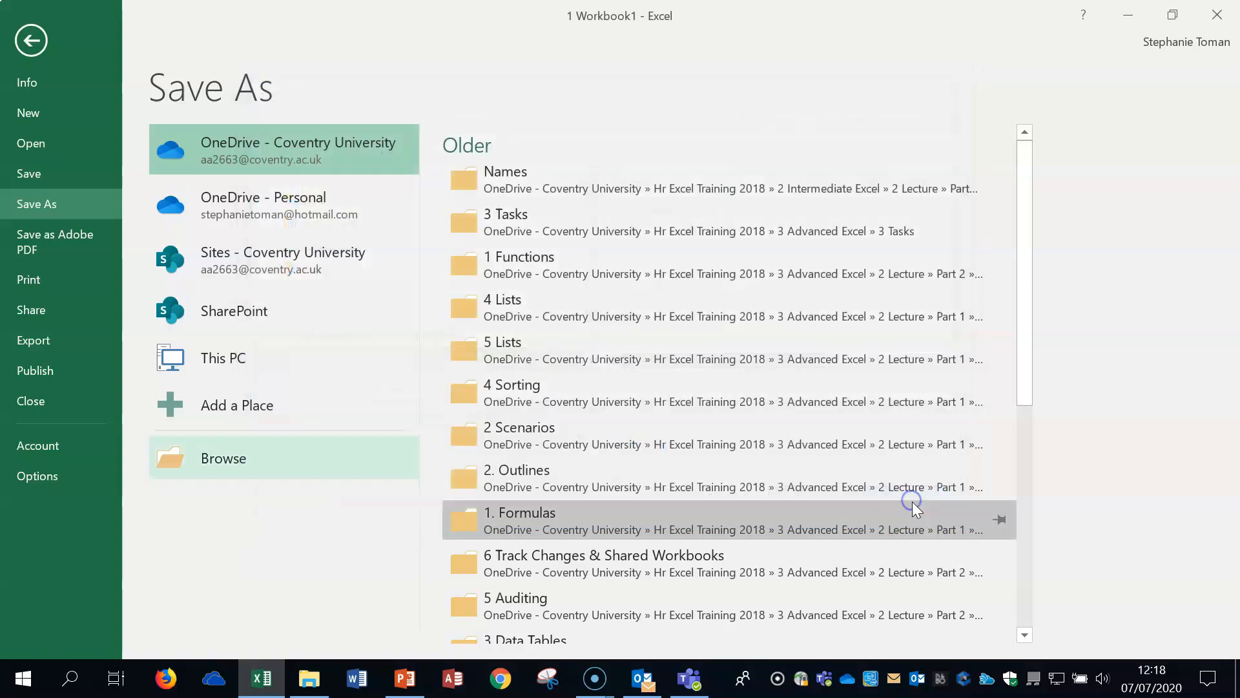
{"action": "left_click", "coordinate": [26, 36]}
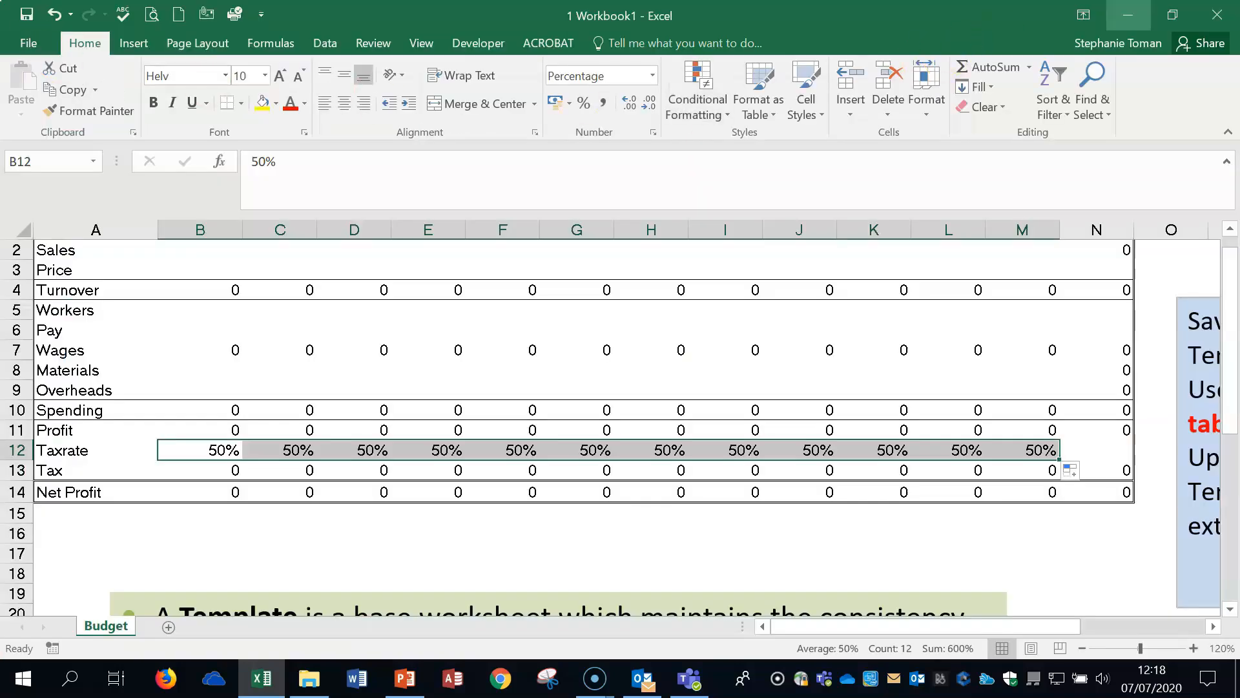
{"action": "left_click", "coordinate": [1217, 15]}
{"action": "left_click", "coordinate": [620, 360]}
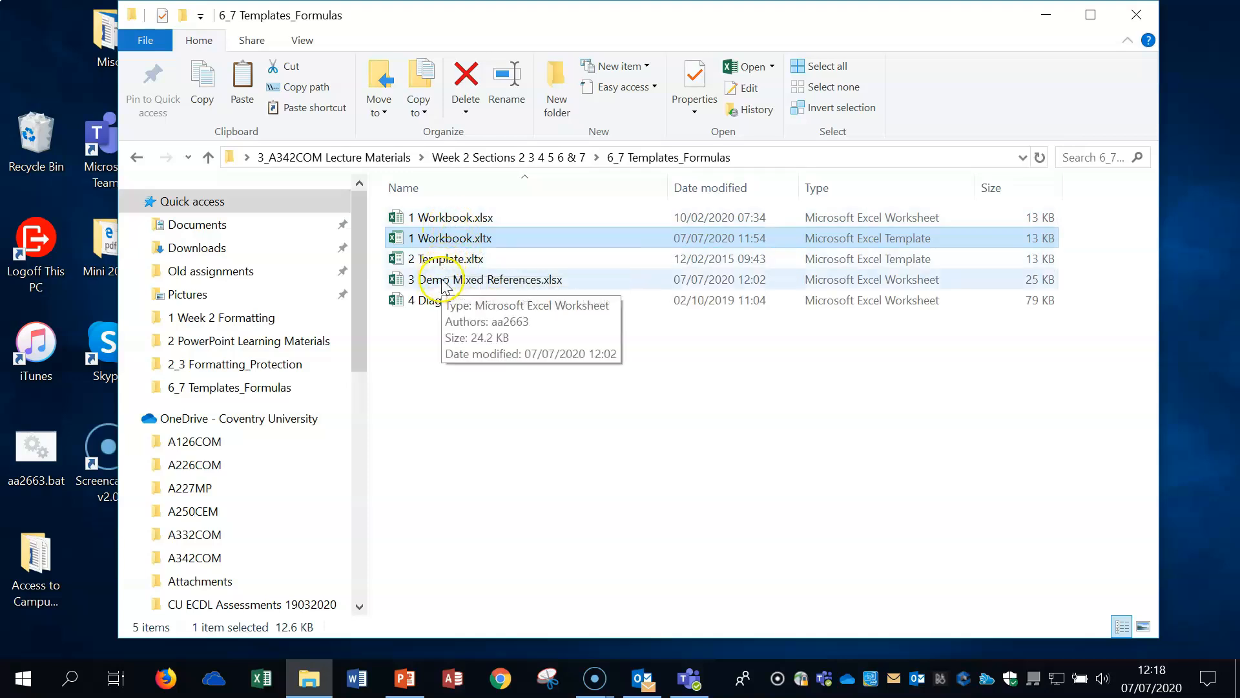
Step: Open the workbook 3 Demo Mixed References.xlsx from the 6_7 Templates_Formulas folder
{"action": "left_click", "coordinate": [448, 284]}
{"action": "left_click", "coordinate": [483, 286]}
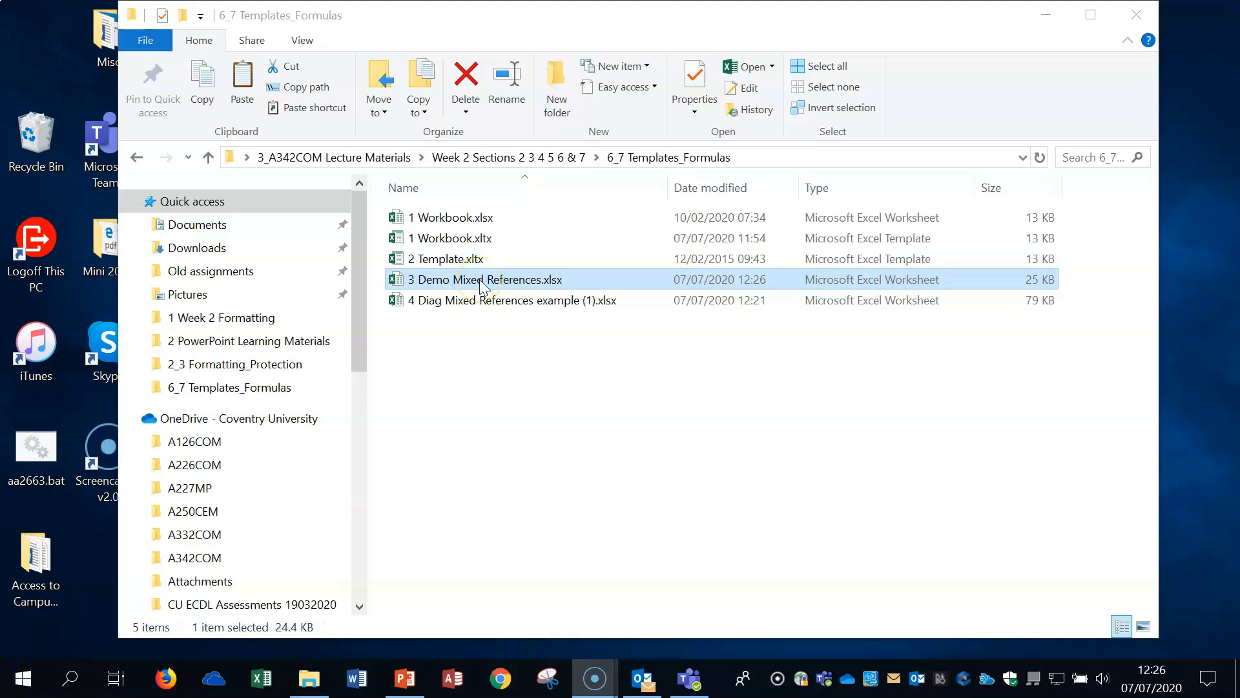
{"action": "double_click", "coordinate": [478, 286]}
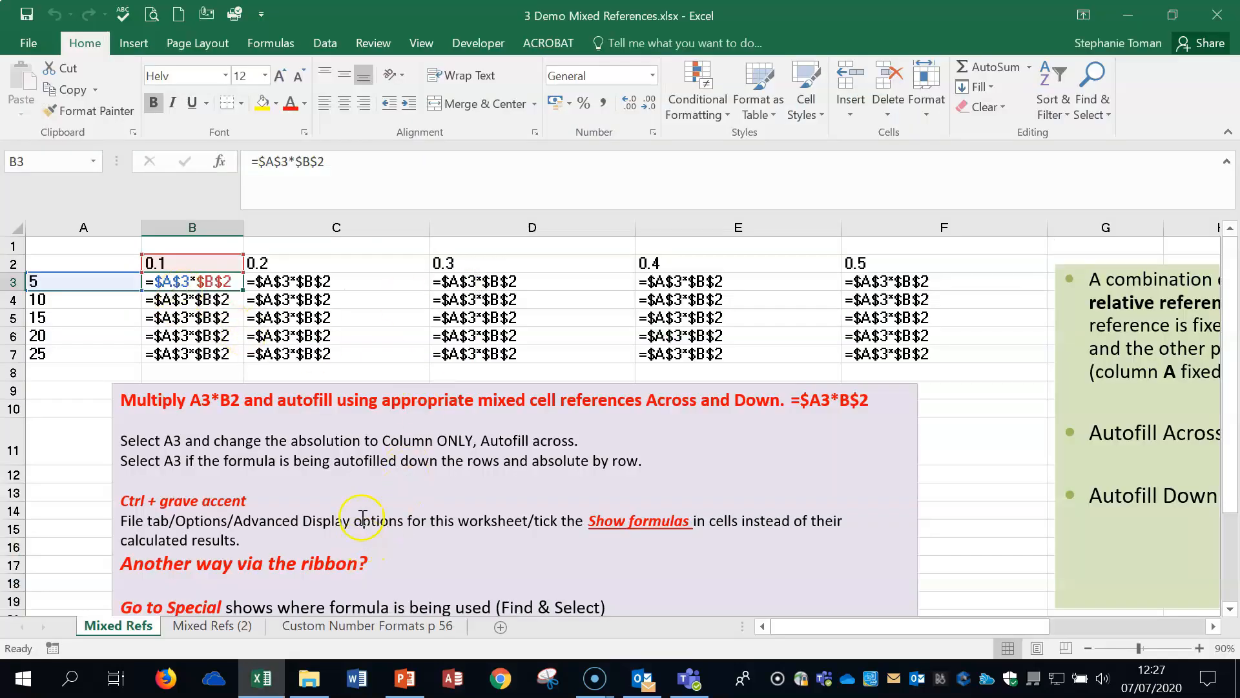
Step: Change the formula in B3 to the relative references =A3*B2 and autofill it across and down to F7
{"action": "double_click", "coordinate": [184, 281]}
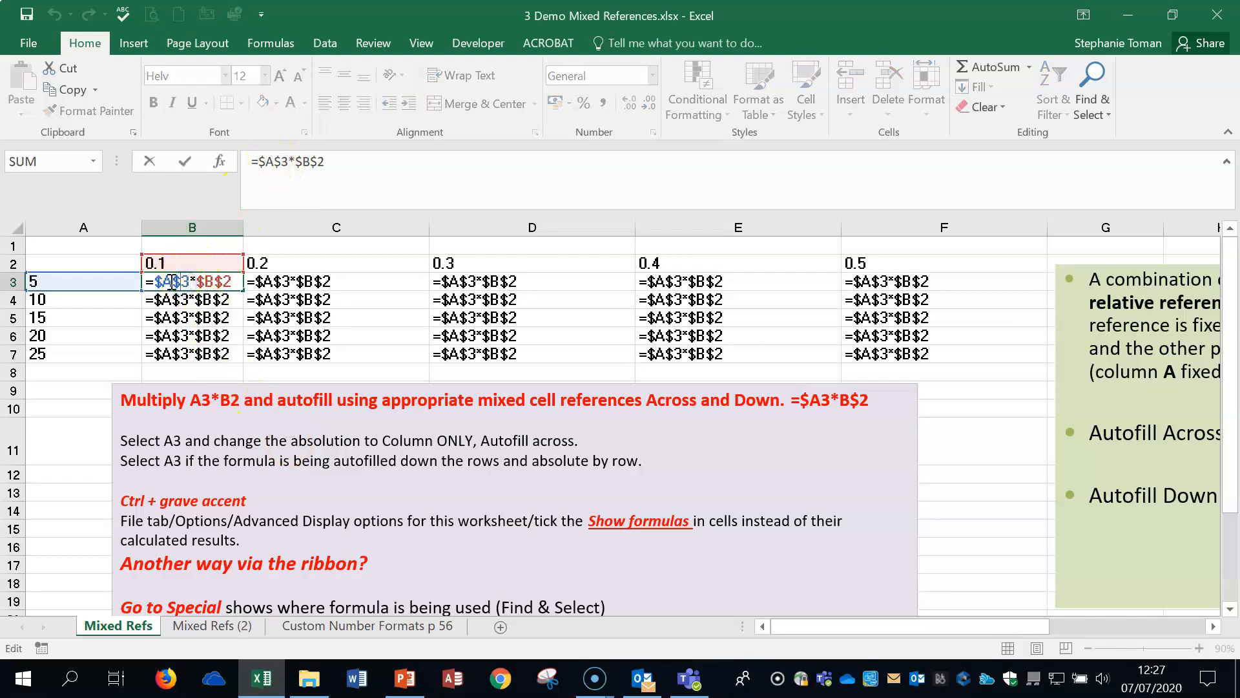
{"action": "left_click", "coordinate": [263, 170]}
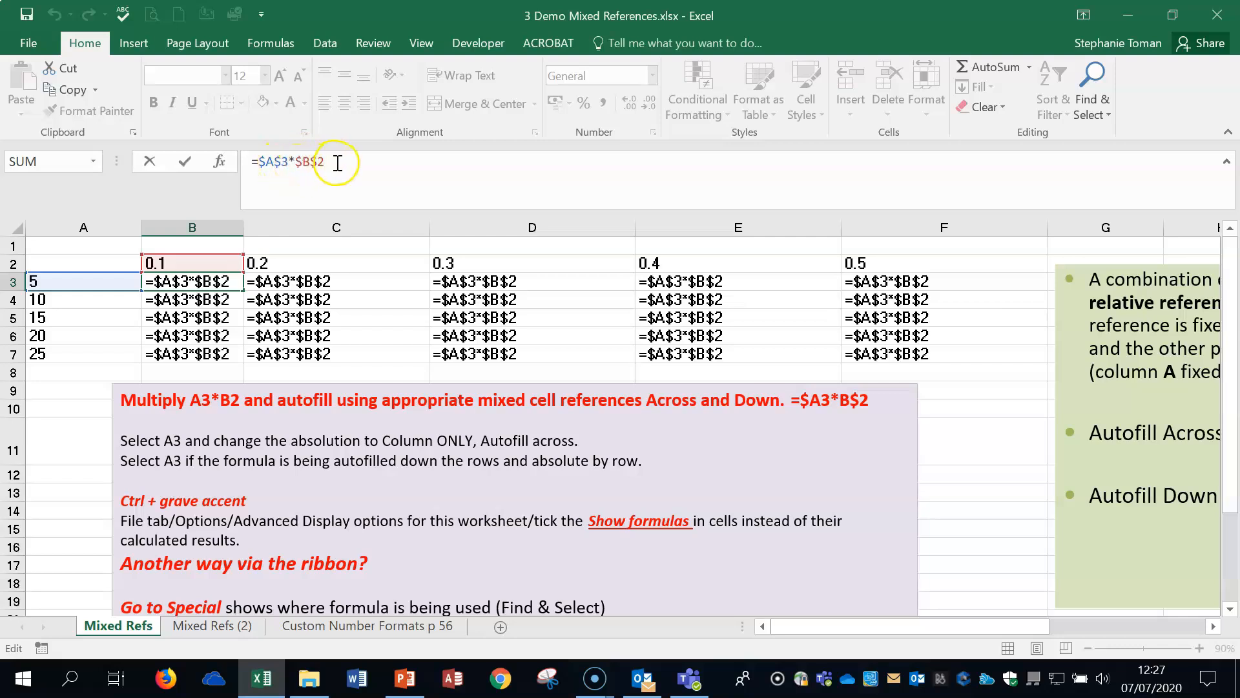
{"action": "left_click", "coordinate": [288, 160]}
{"action": "key", "text": "F4"}
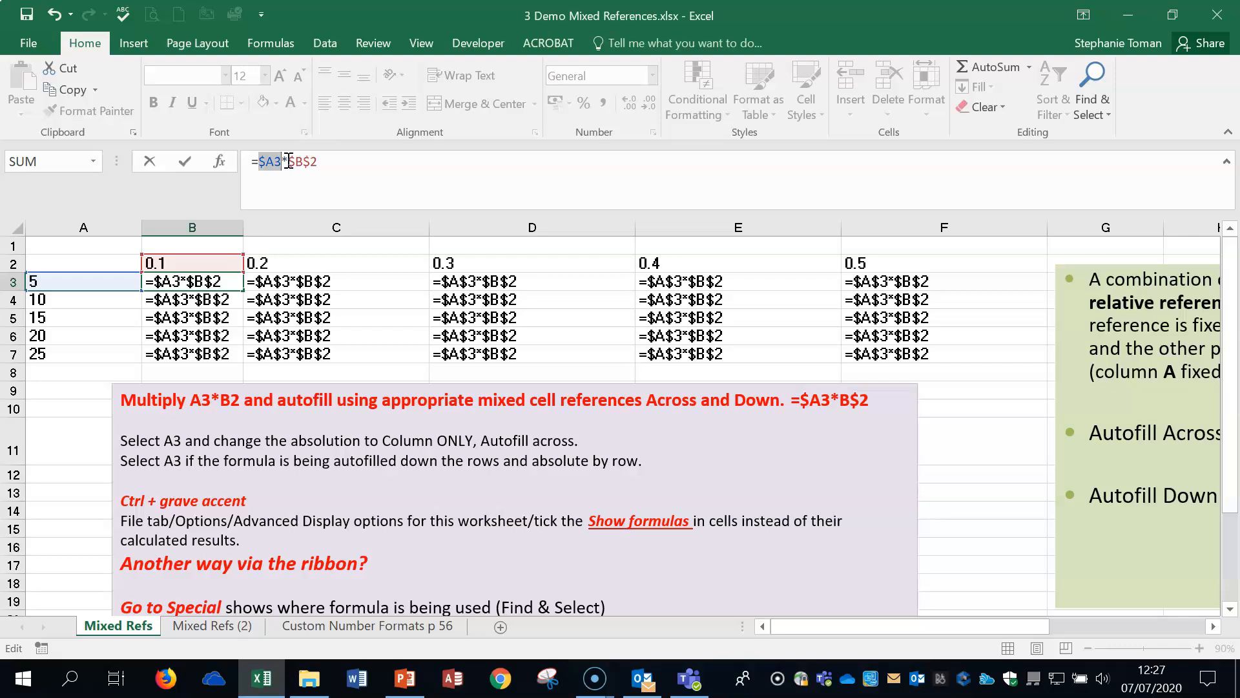
{"action": "key", "text": "F4"}
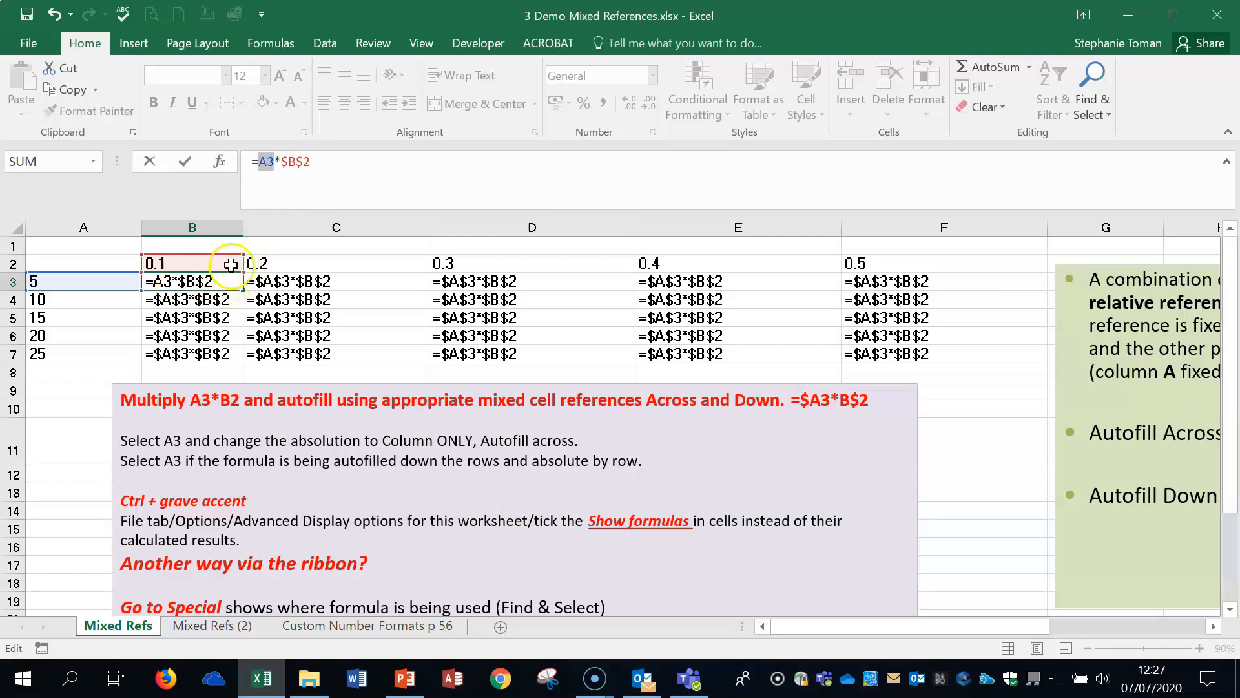
{"action": "left_click", "coordinate": [296, 161]}
{"action": "left_click", "coordinate": [296, 161]}
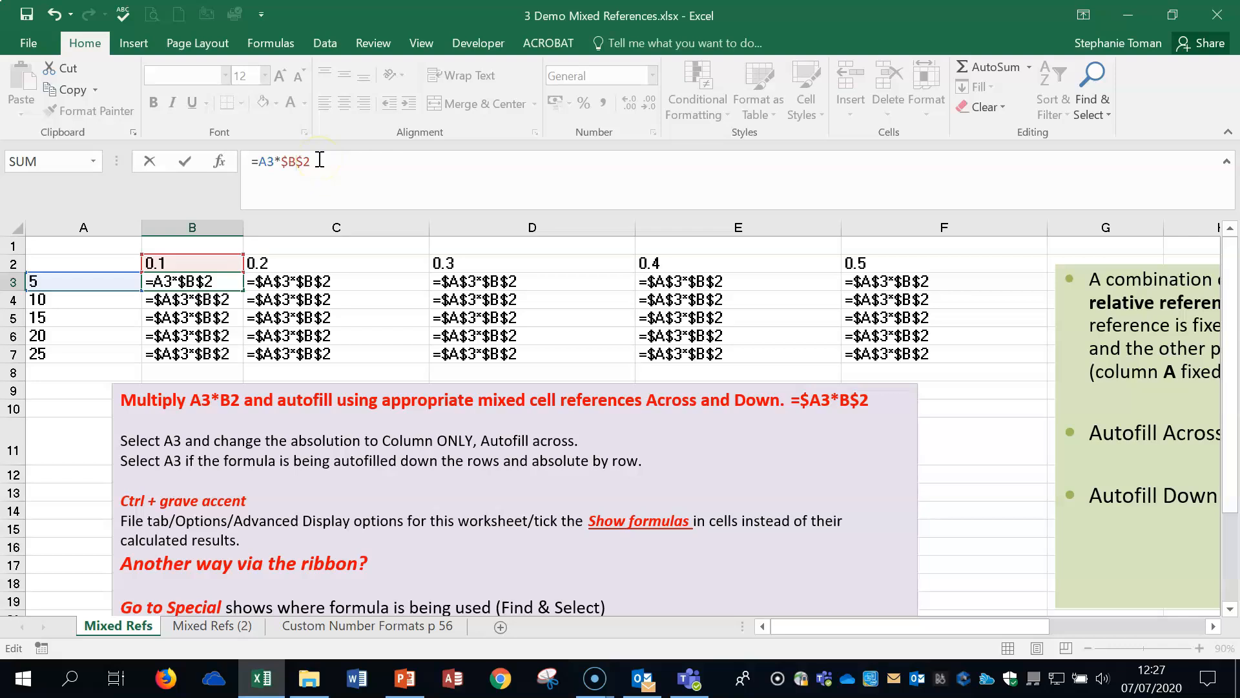
{"action": "key", "text": "F4"}
{"action": "key", "text": "F4"}
{"action": "left_click", "coordinate": [183, 163]}
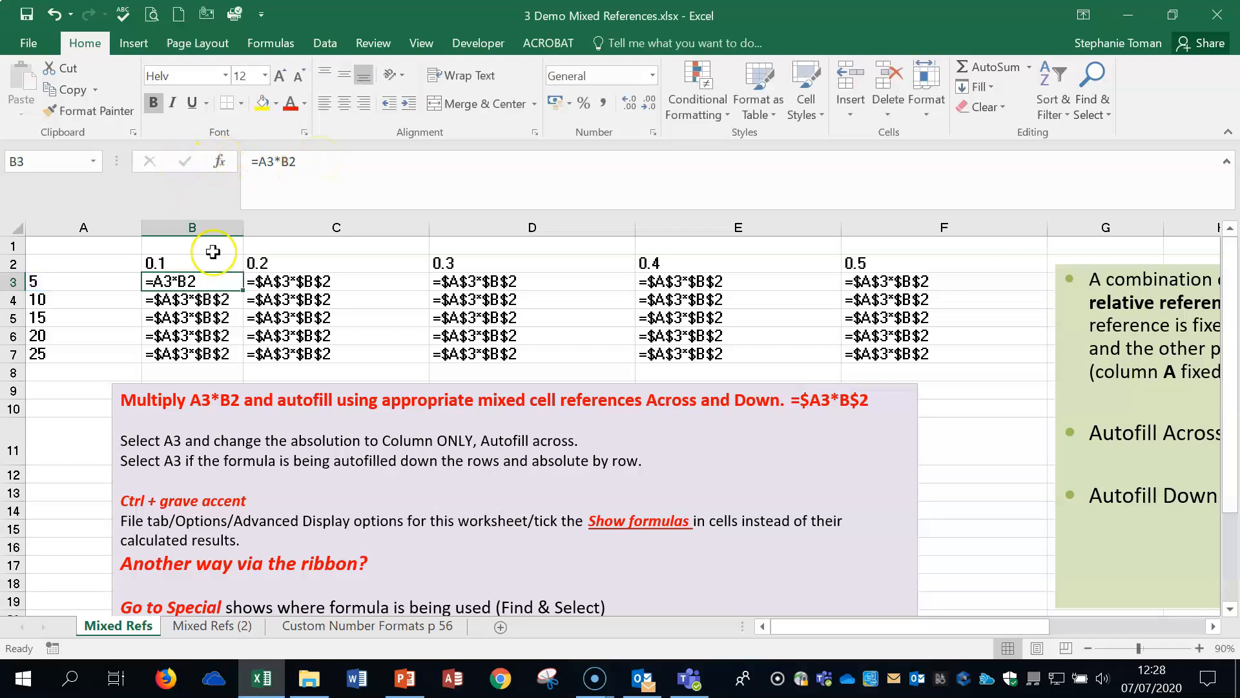
{"action": "left_click_drag", "start_coordinate": [243, 290], "coordinate": [1036, 356]}
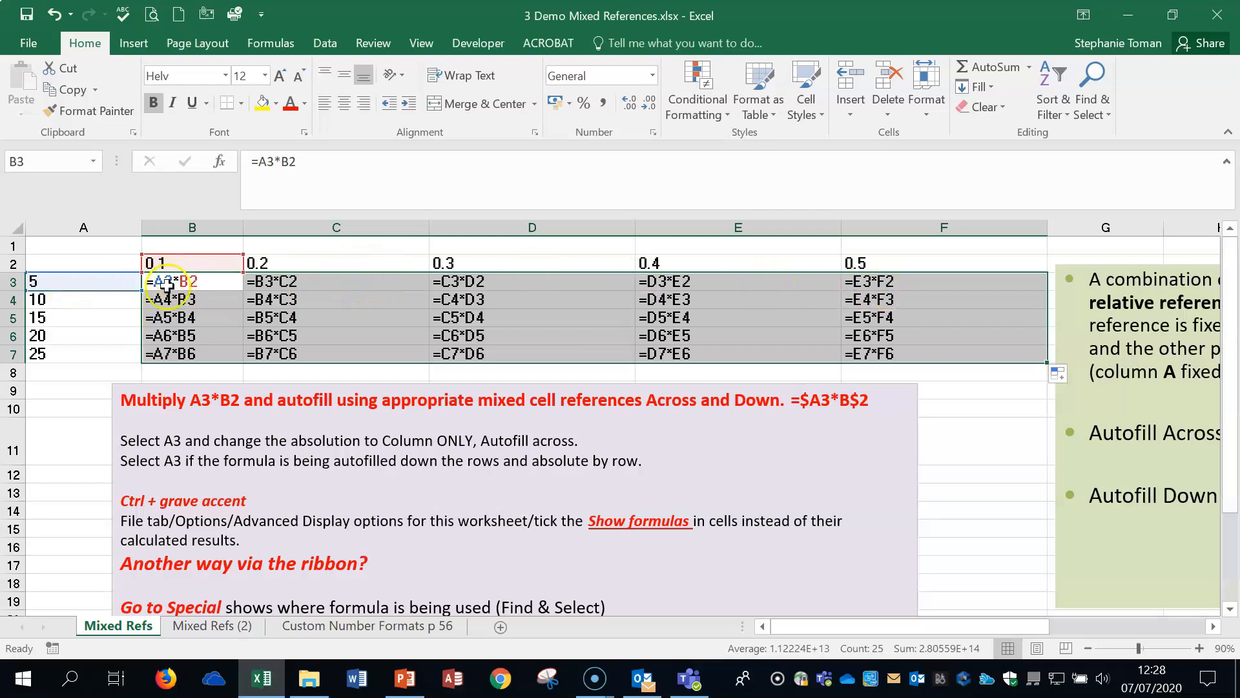
Step: Examine which cells the filled formulas refer to across row 3 and in rows 4 and 5
{"action": "left_click", "coordinate": [277, 279]}
{"action": "left_click", "coordinate": [456, 280]}
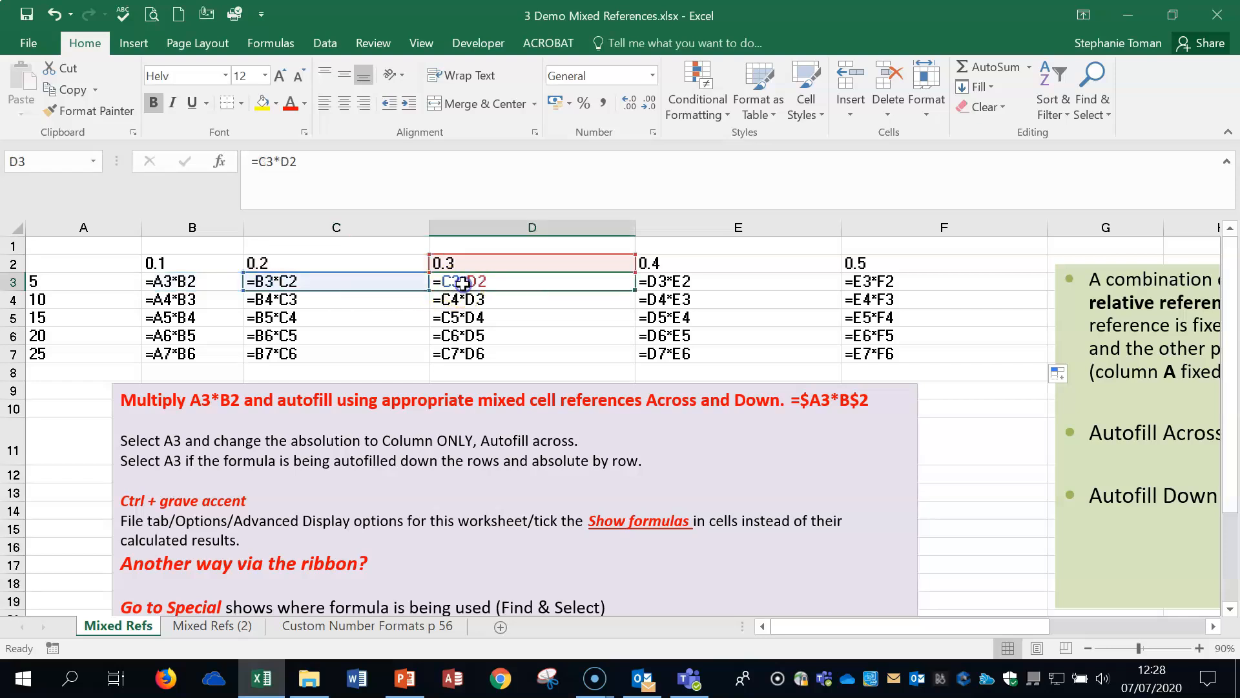
{"action": "left_click", "coordinate": [673, 279]}
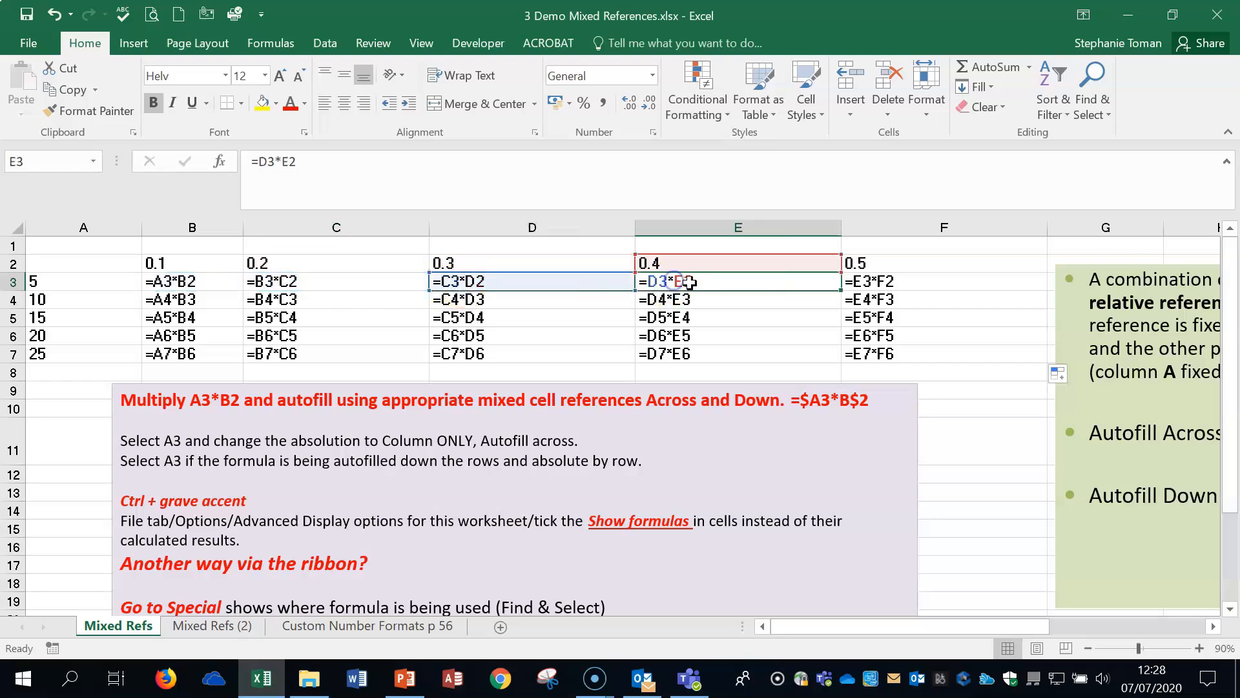
{"action": "left_click", "coordinate": [859, 281]}
{"action": "left_click", "coordinate": [167, 263]}
{"action": "left_click", "coordinate": [170, 281]}
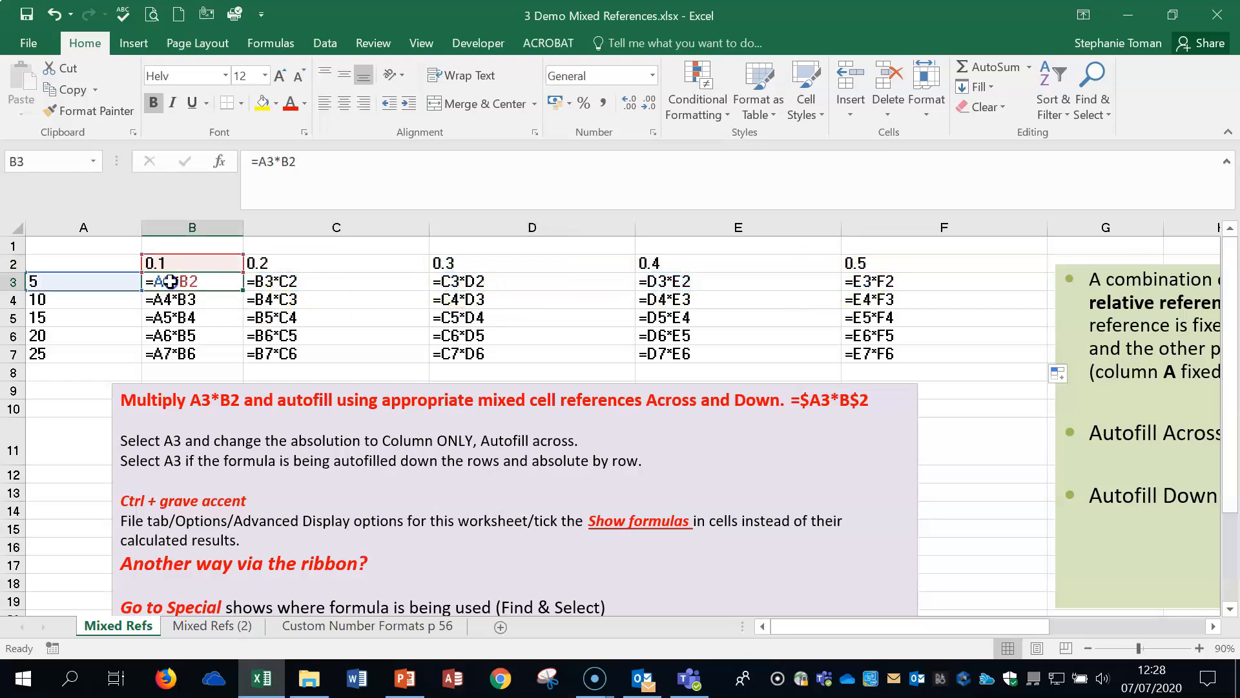
{"action": "left_click", "coordinate": [166, 282]}
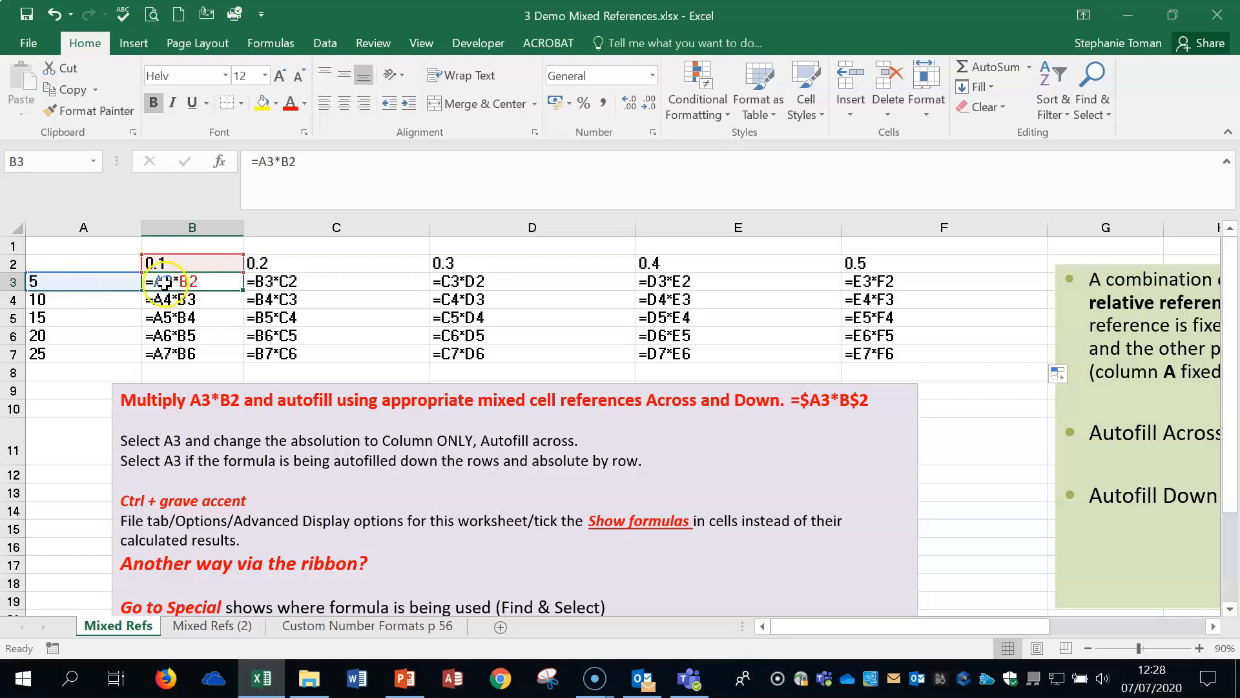
{"action": "left_click", "coordinate": [289, 282]}
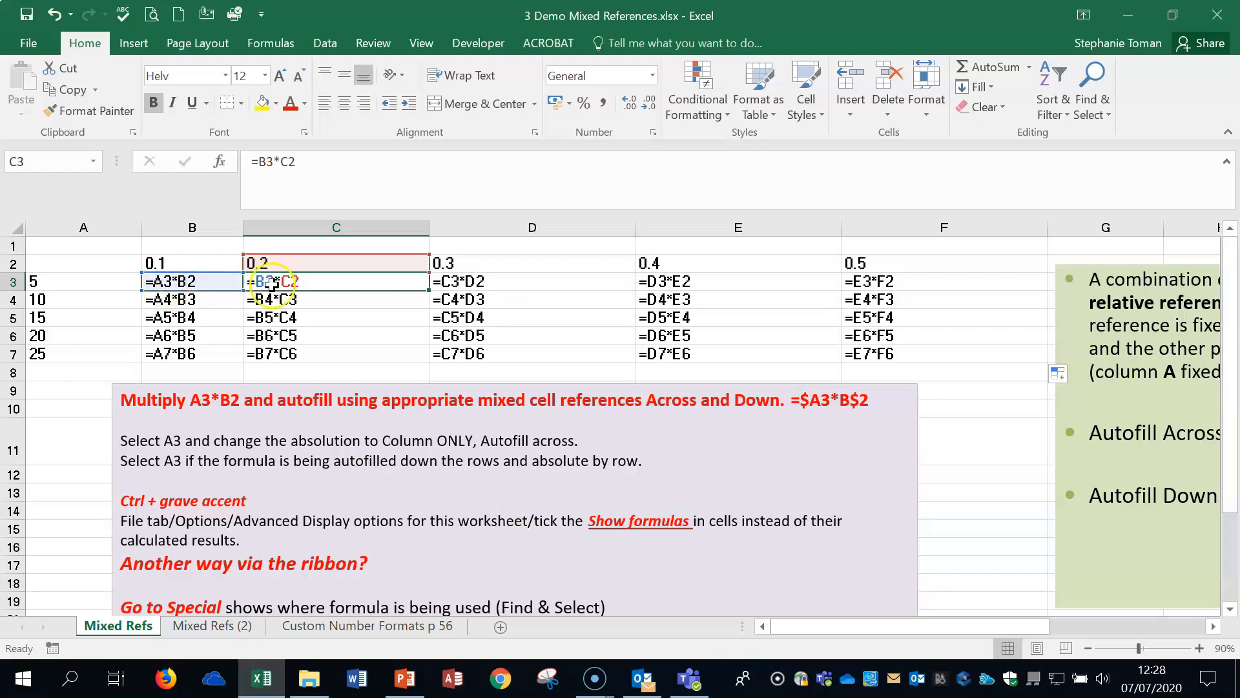
{"action": "left_click", "coordinate": [475, 282]}
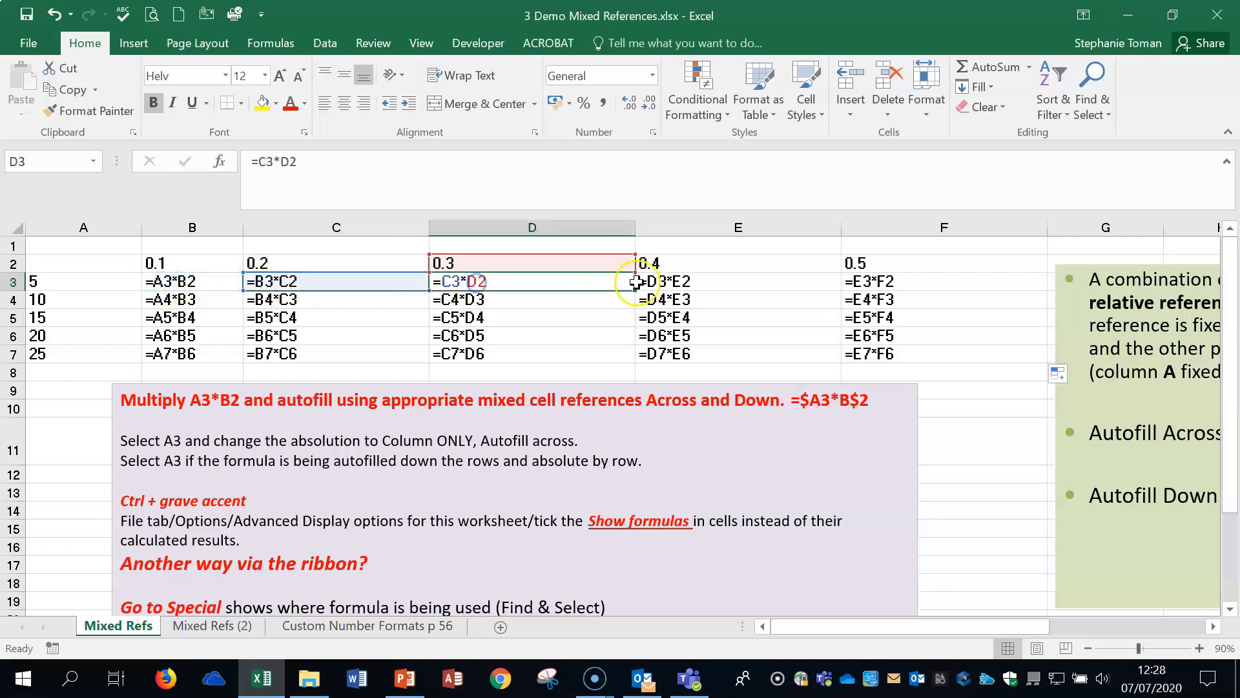
{"action": "left_click", "coordinate": [684, 282]}
{"action": "left_click", "coordinate": [895, 279]}
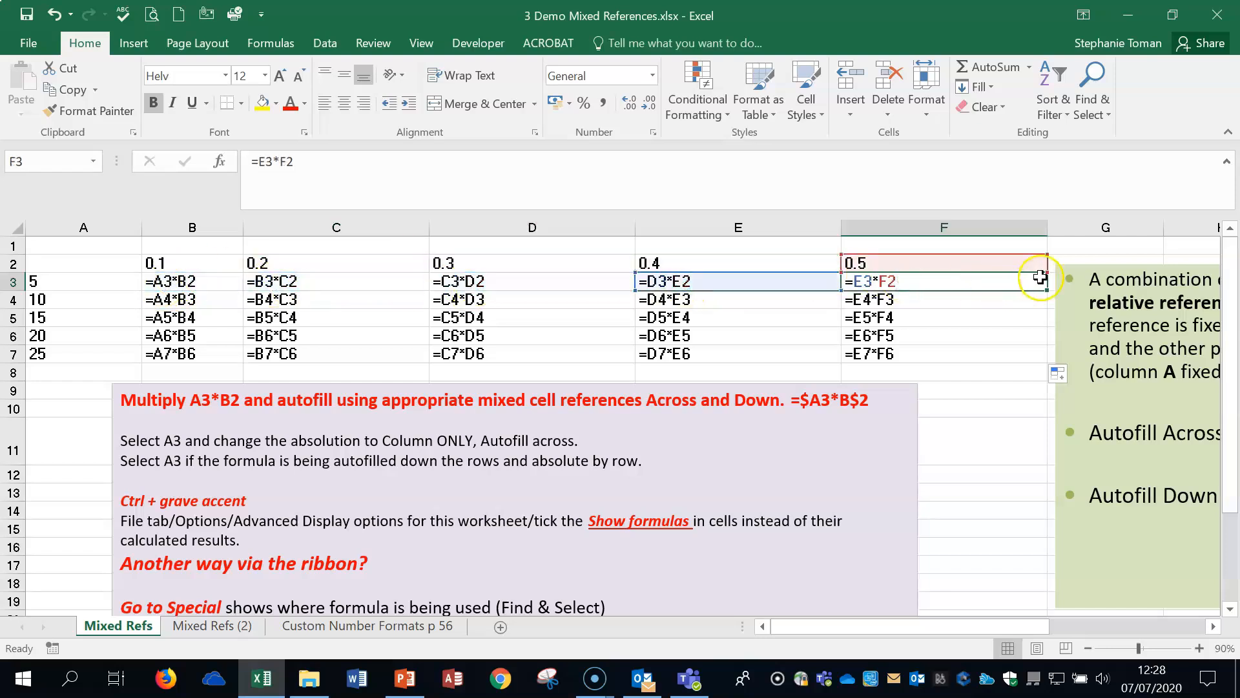
{"action": "left_click", "coordinate": [876, 300]}
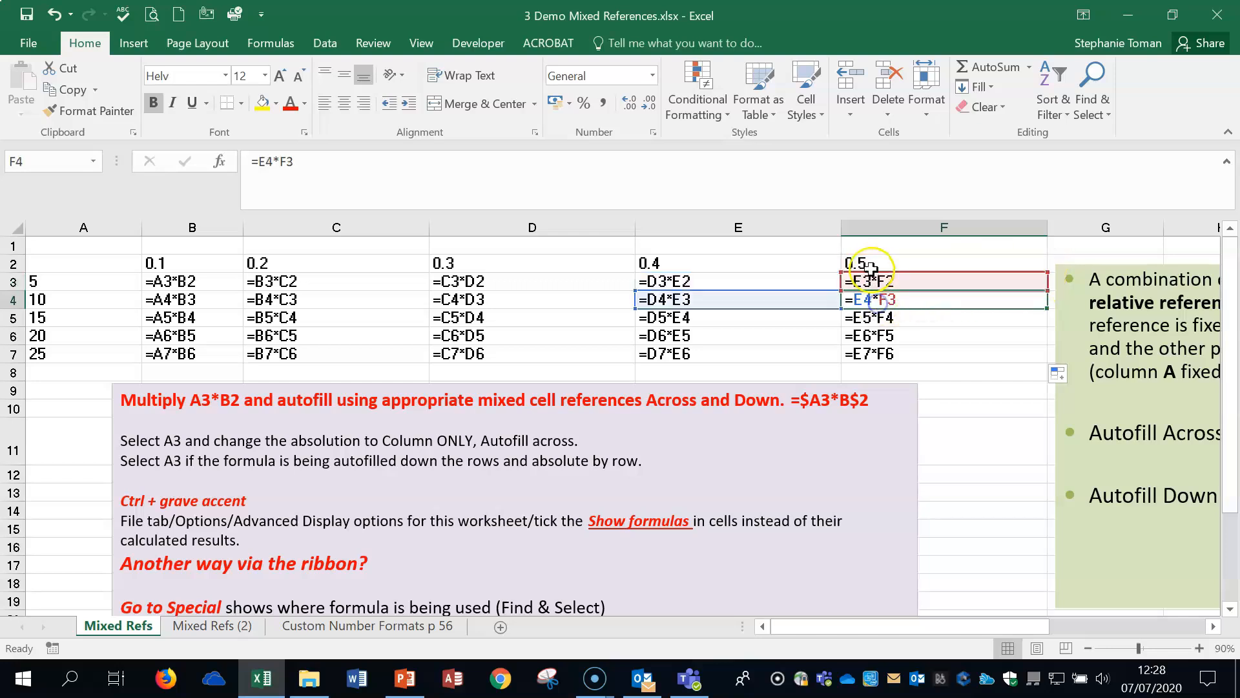
{"action": "left_click", "coordinate": [212, 322]}
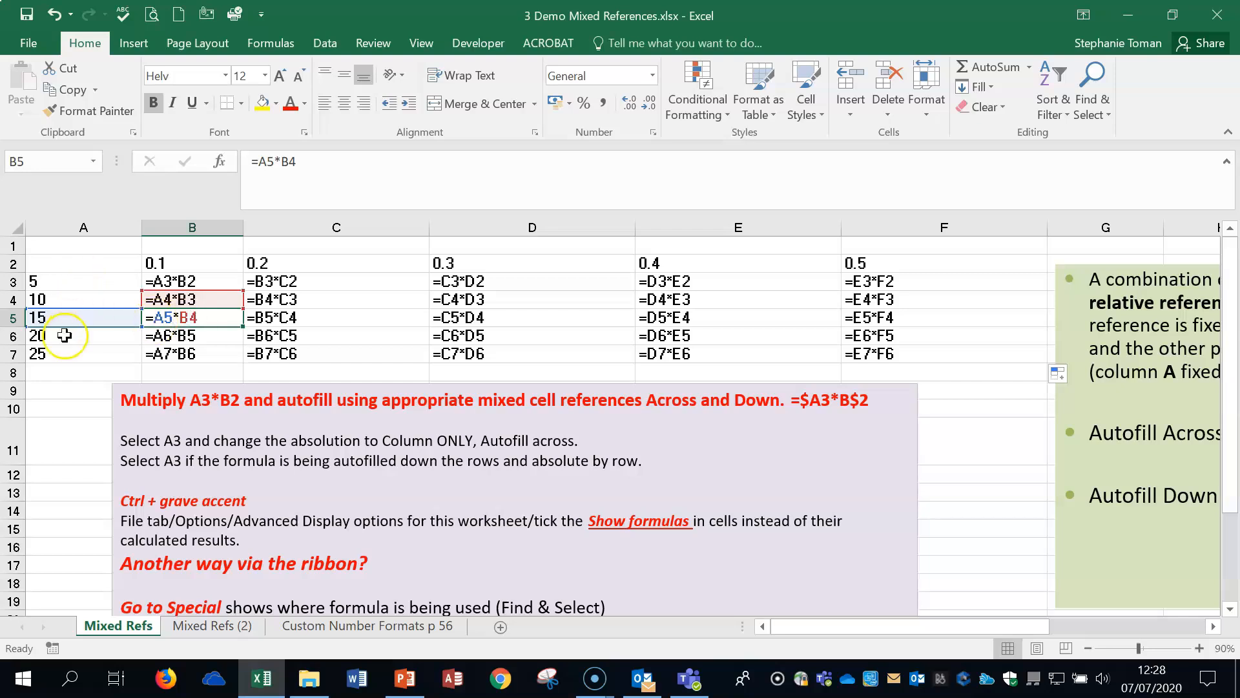
{"action": "left_click", "coordinate": [259, 315]}
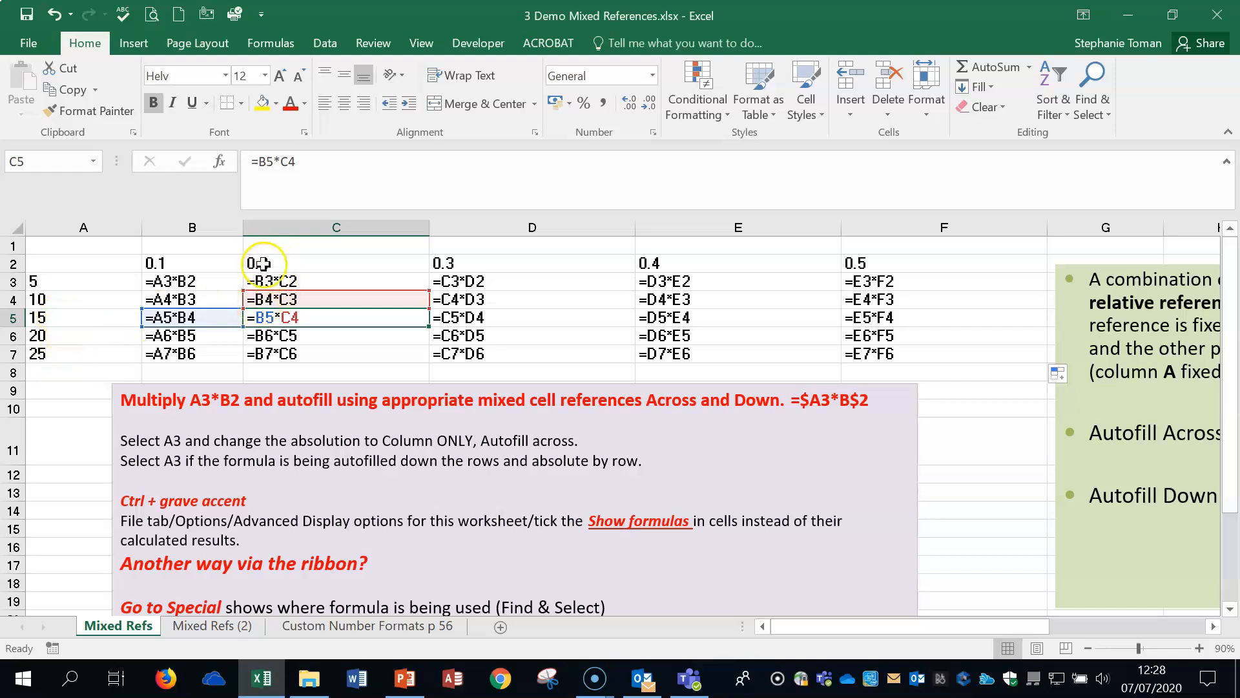
Step: Change the formula in B3 to =$A3*B2, fixing only column A, and autofill it across to F3
{"action": "left_click", "coordinate": [175, 281]}
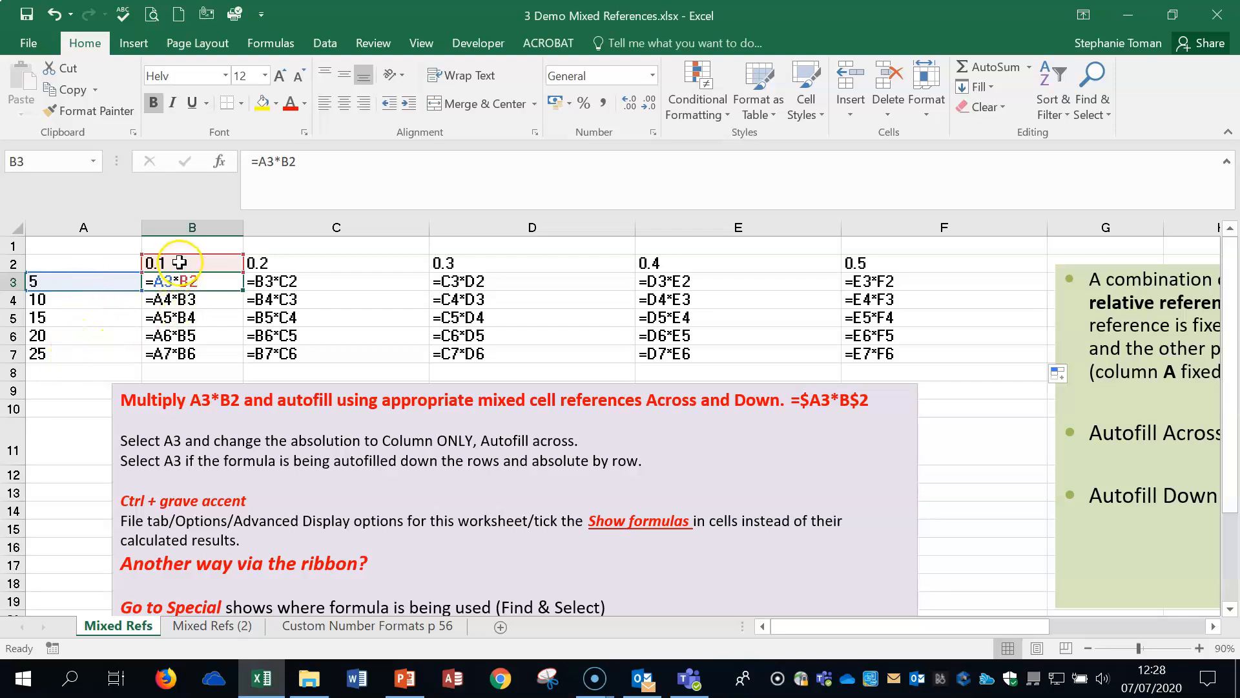
{"action": "left_click", "coordinate": [268, 161]}
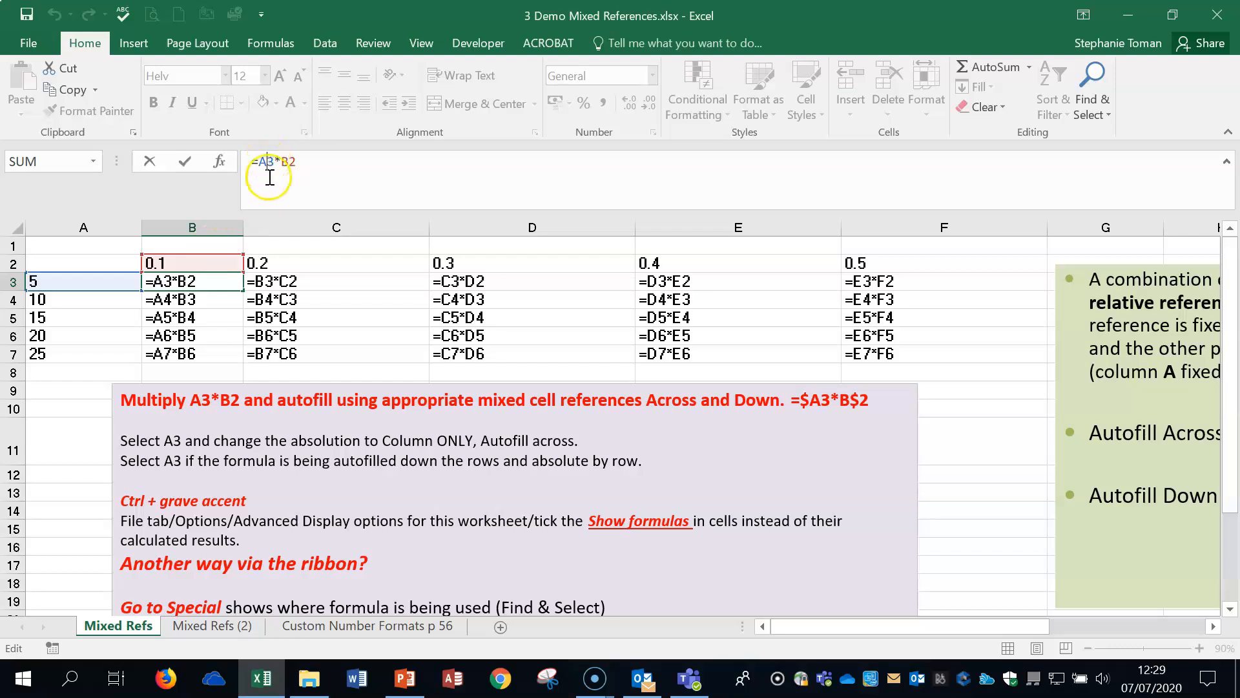
{"action": "key", "text": "F4"}
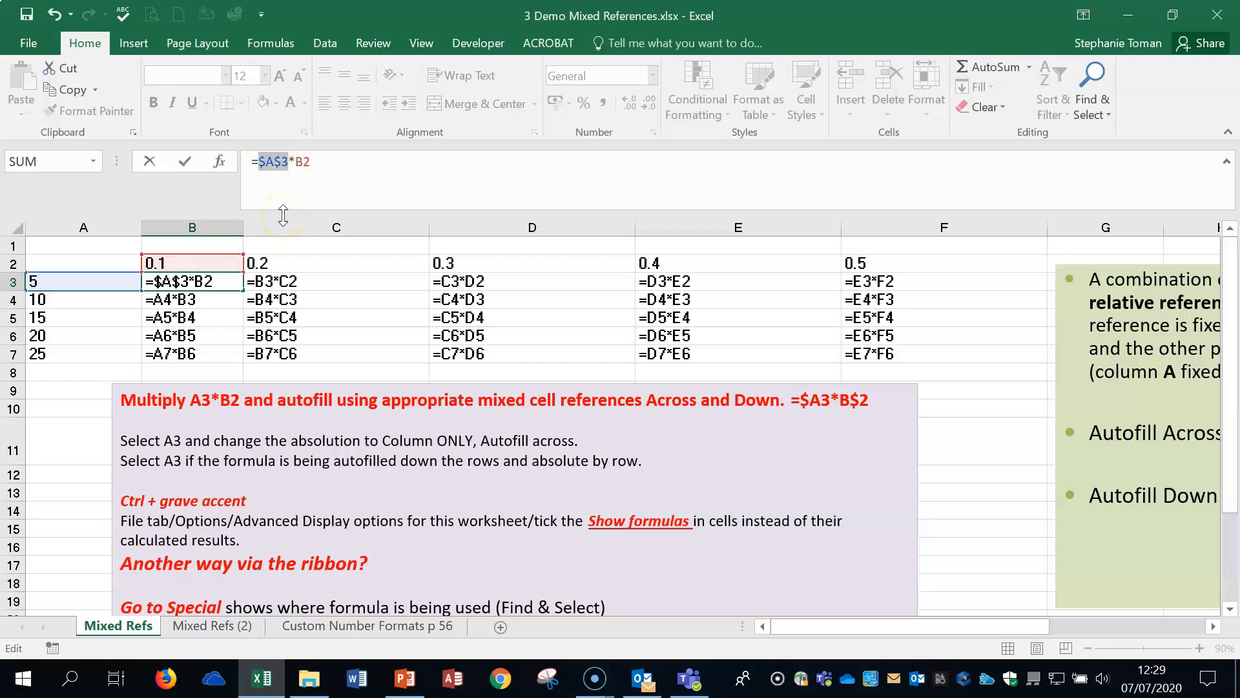
{"action": "key", "text": "F4"}
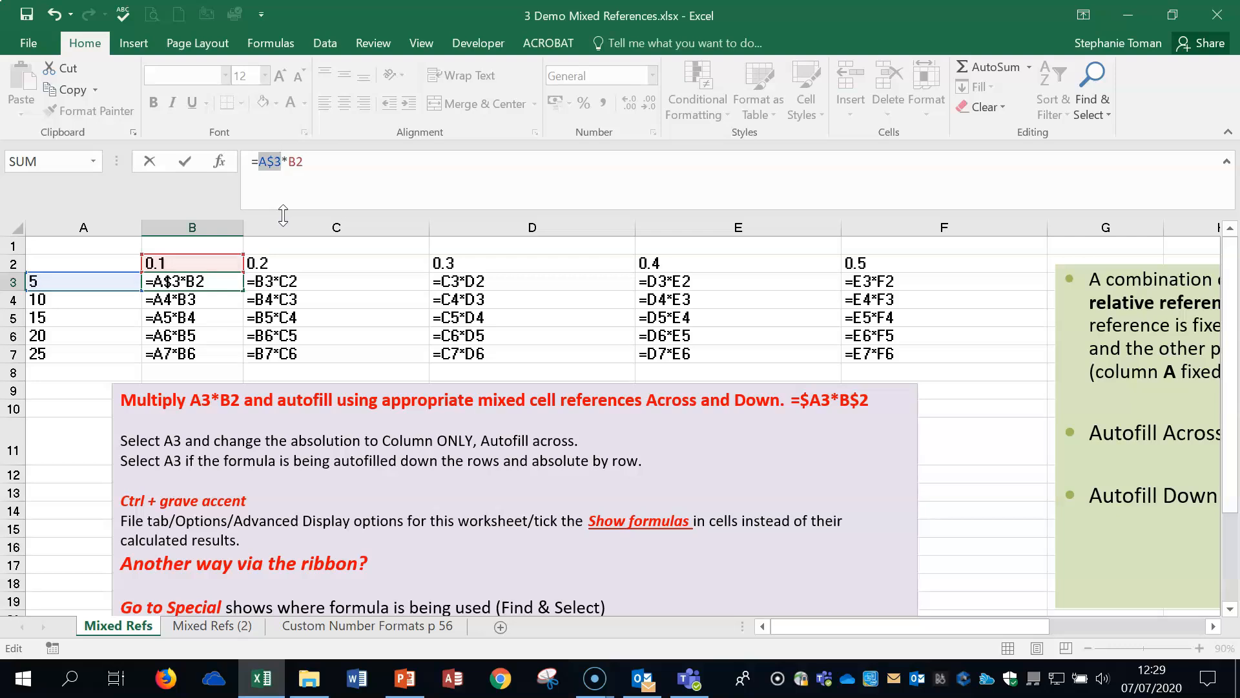
{"action": "key", "text": "F4"}
{"action": "left_click", "coordinate": [185, 161]}
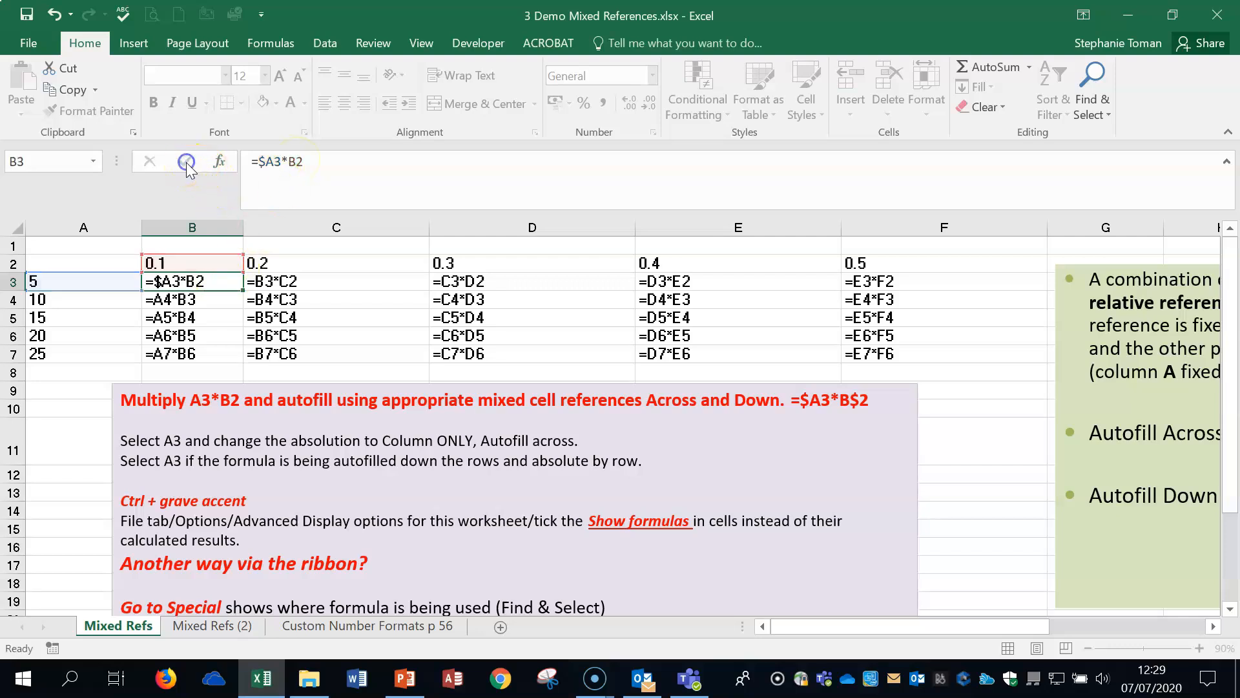
{"action": "left_click_drag", "start_coordinate": [242, 288], "coordinate": [992, 283]}
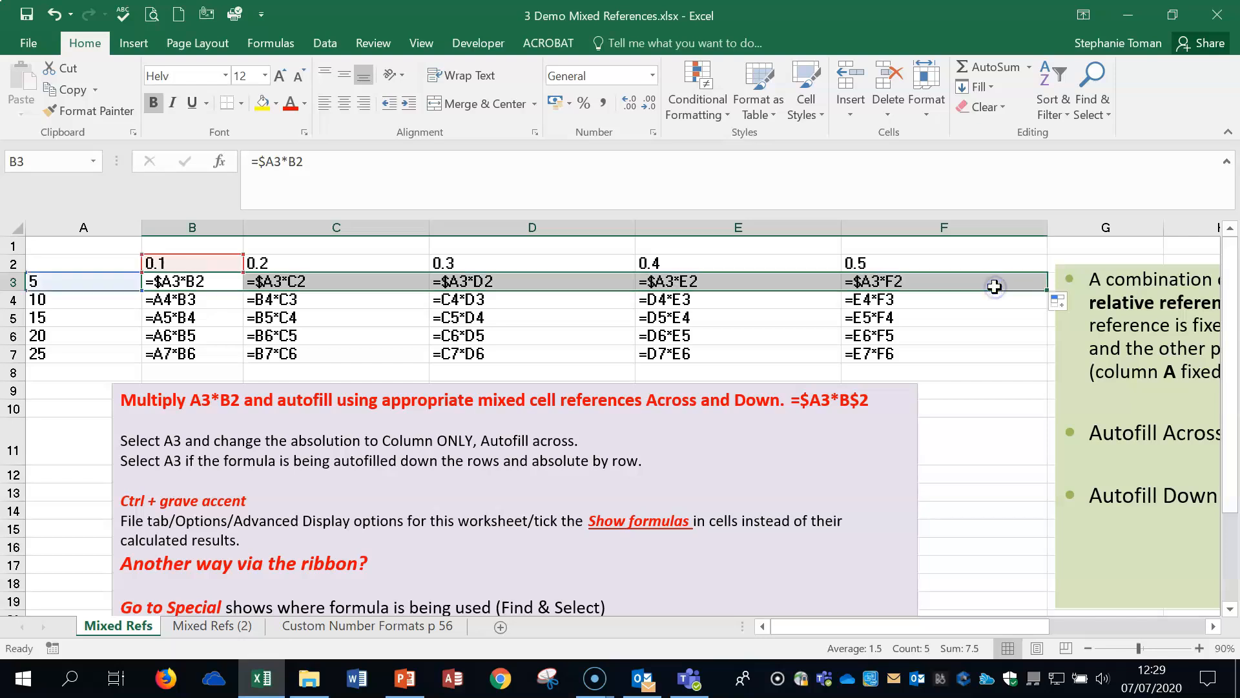
Step: Check which cells the row 3 formulas refer to, and autofill the B3 formula across and down to F7
{"action": "left_click", "coordinate": [288, 283]}
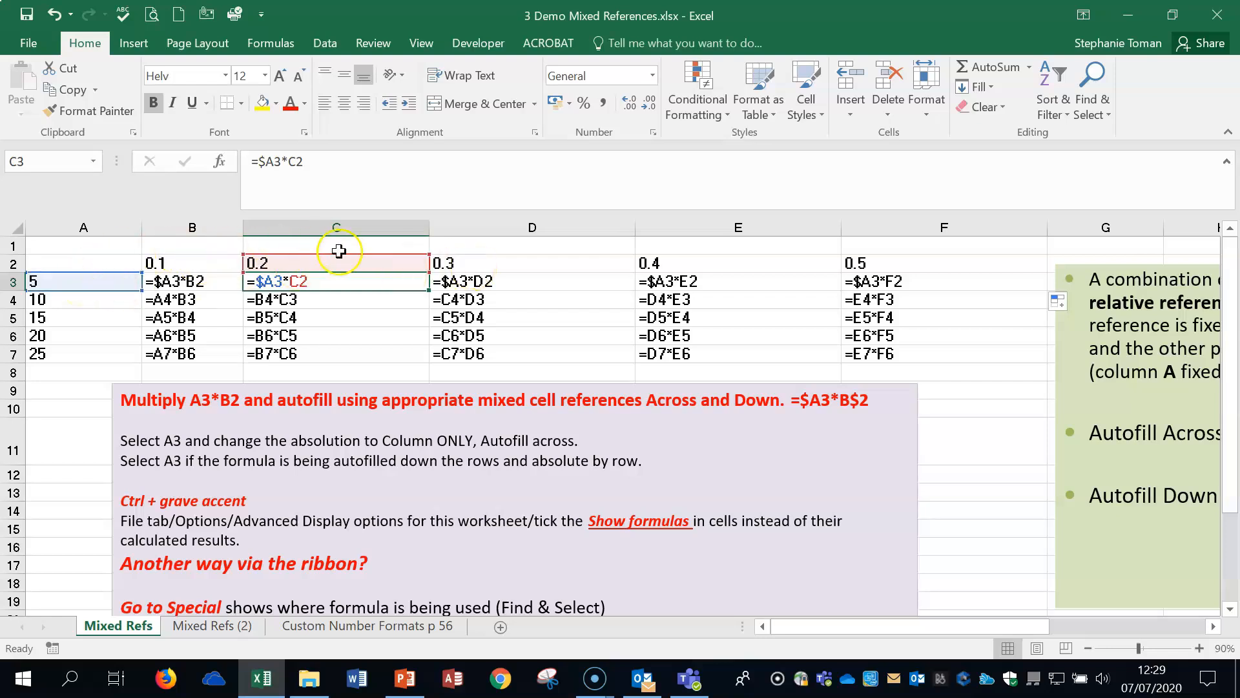
{"action": "left_click", "coordinate": [542, 282]}
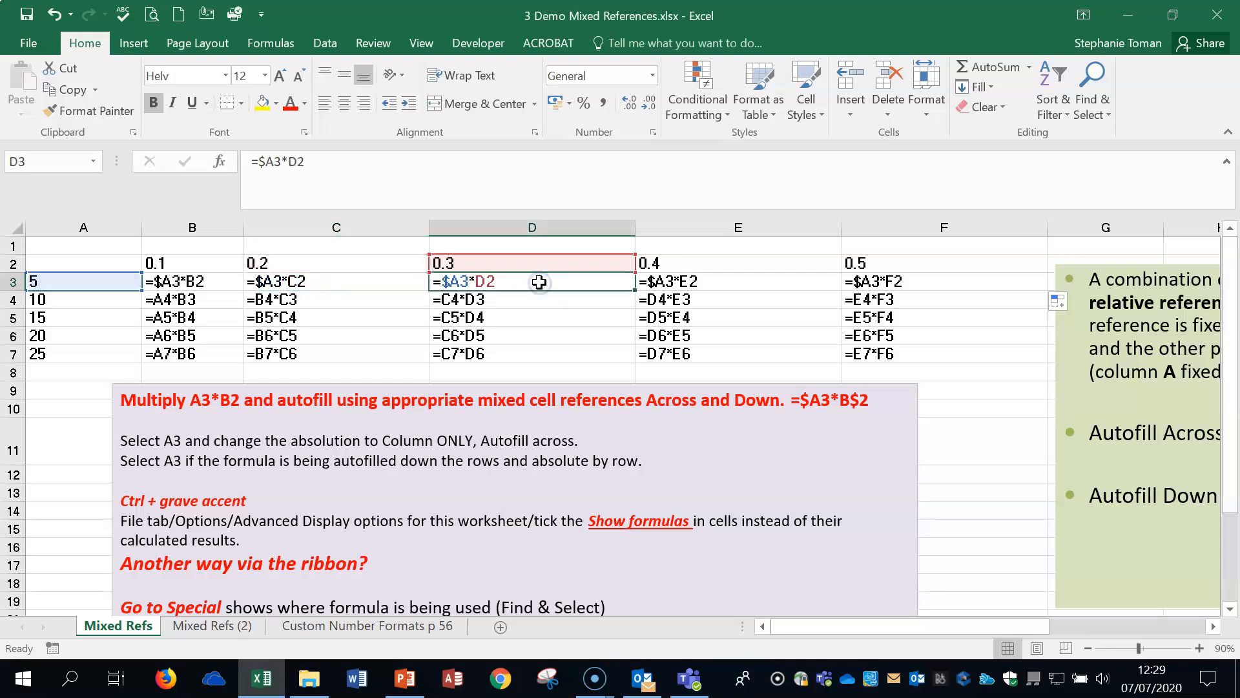
{"action": "left_click", "coordinate": [685, 282]}
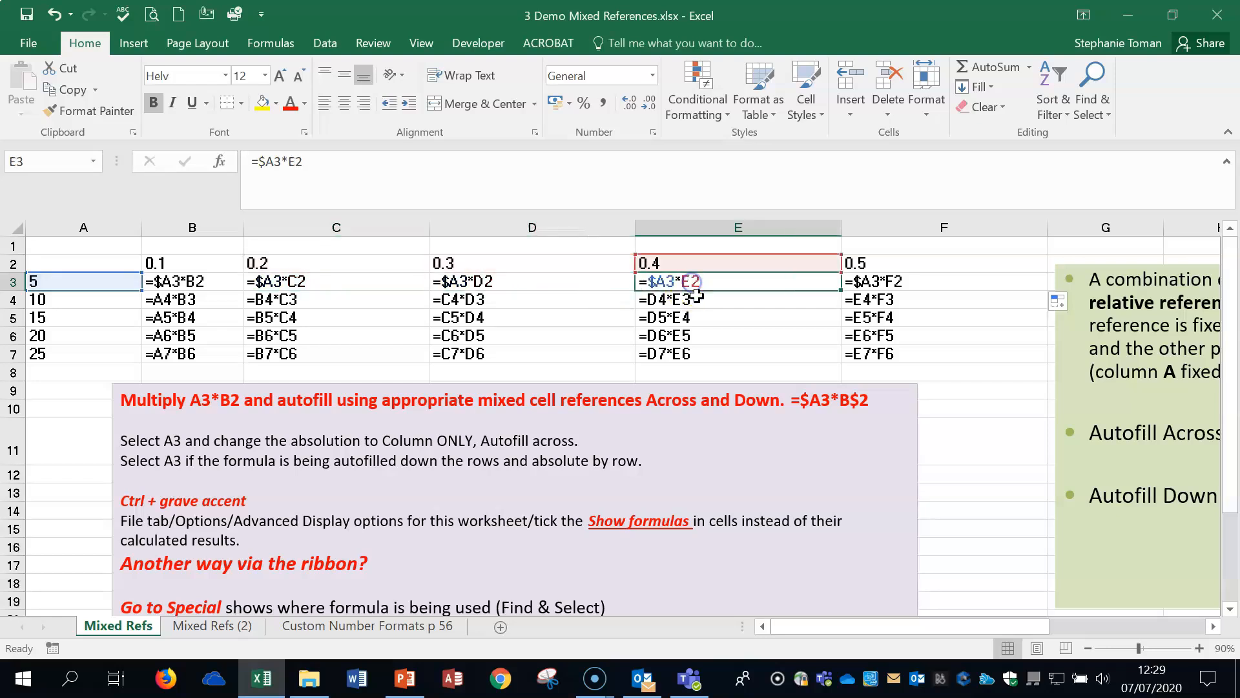
{"action": "left_click", "coordinate": [889, 282]}
{"action": "left_click", "coordinate": [181, 282]}
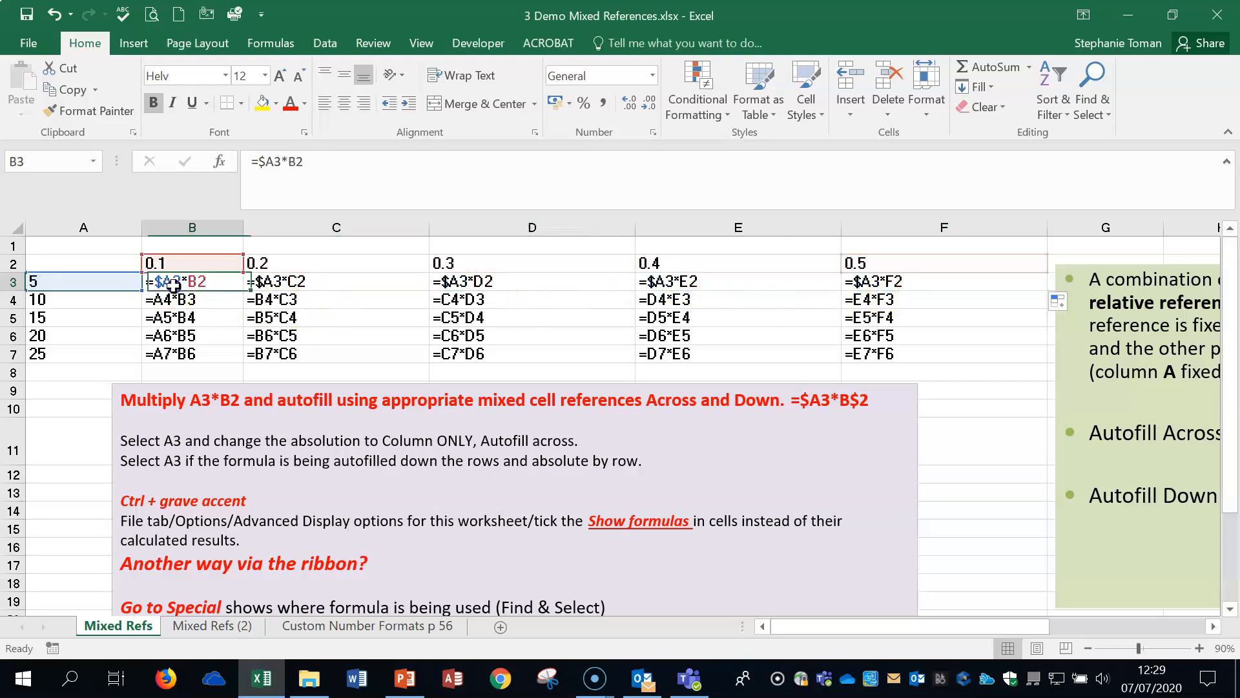
{"action": "left_click_drag", "start_coordinate": [244, 290], "coordinate": [1053, 361]}
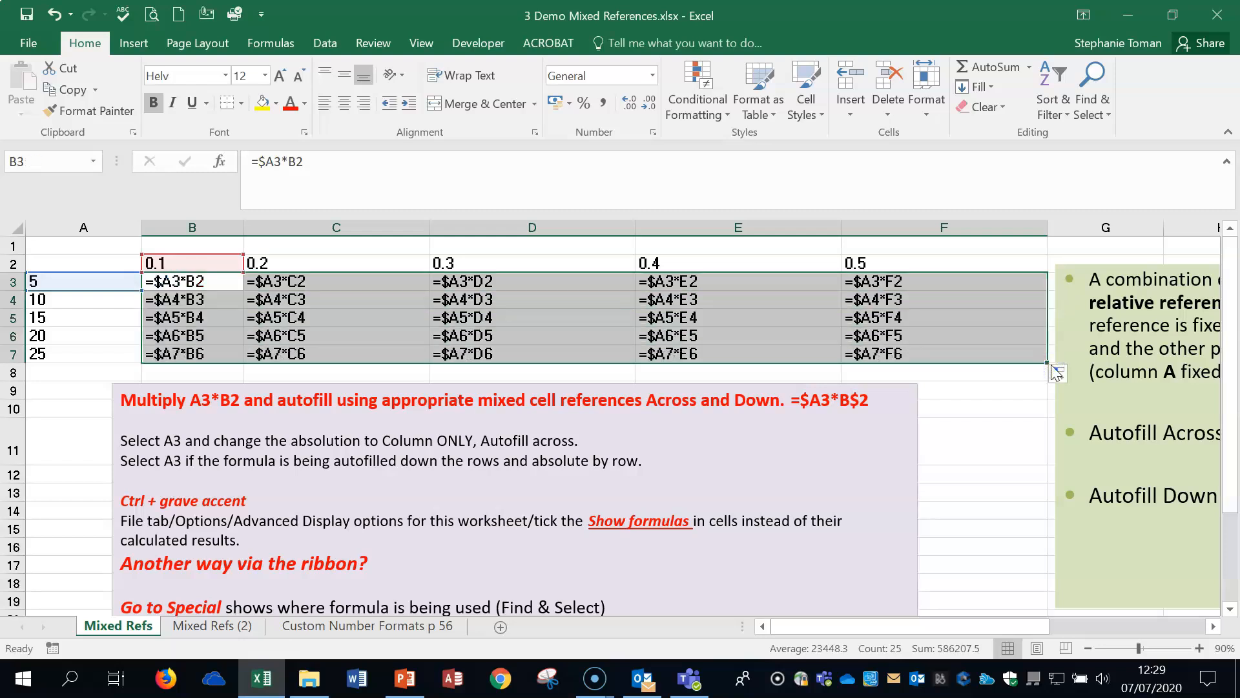
Step: Examine which cells the filled formulas refer to across row 4 and down column F
{"action": "left_click", "coordinate": [210, 302]}
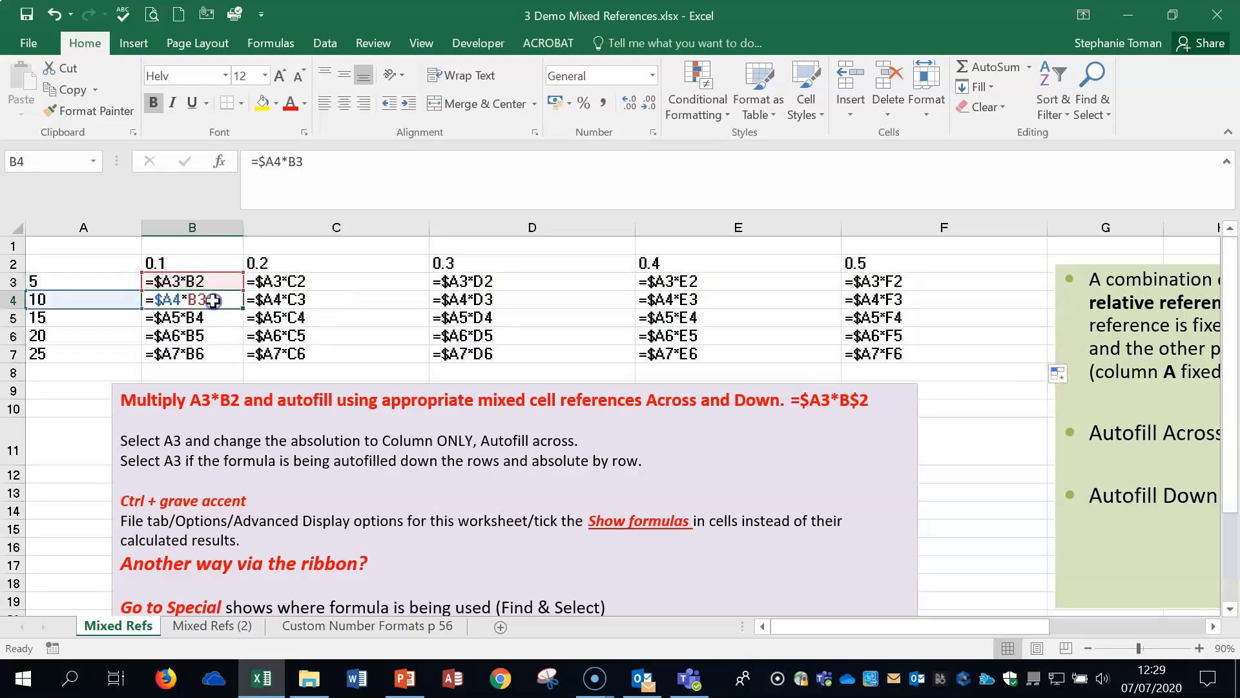
{"action": "left_click", "coordinate": [315, 300]}
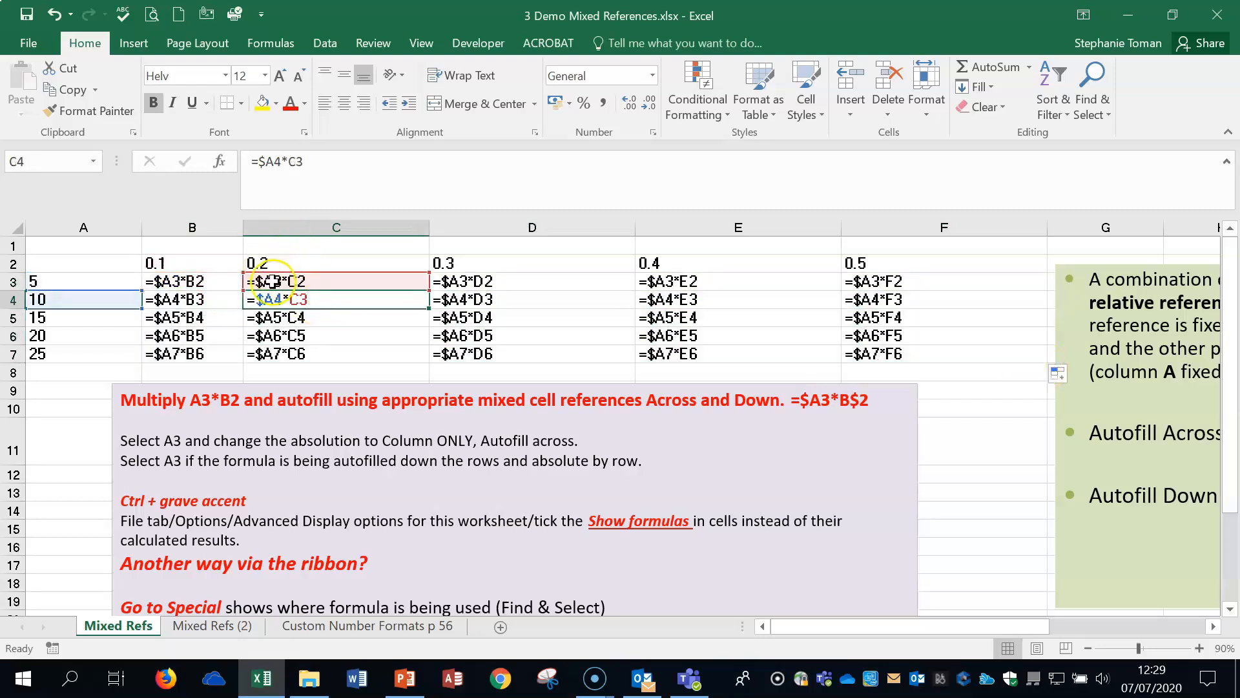
{"action": "left_click", "coordinate": [489, 299]}
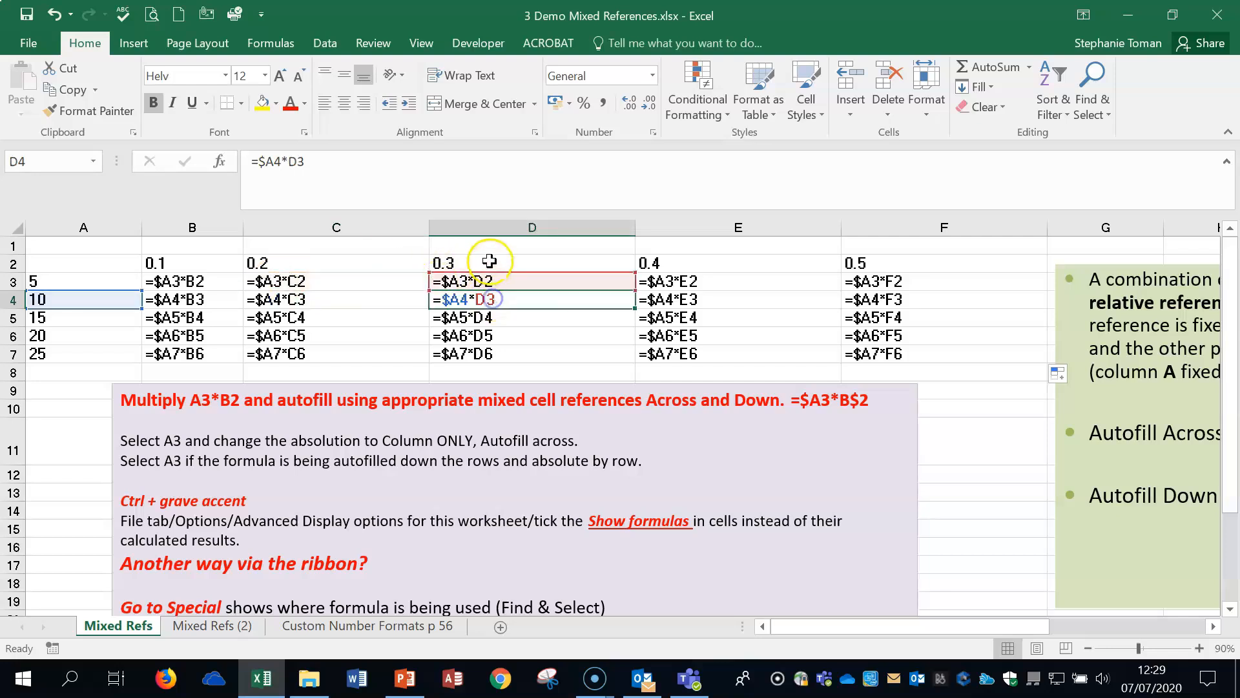
{"action": "left_click", "coordinate": [856, 265]}
{"action": "left_click", "coordinate": [892, 299]}
{"action": "left_click", "coordinate": [897, 317]}
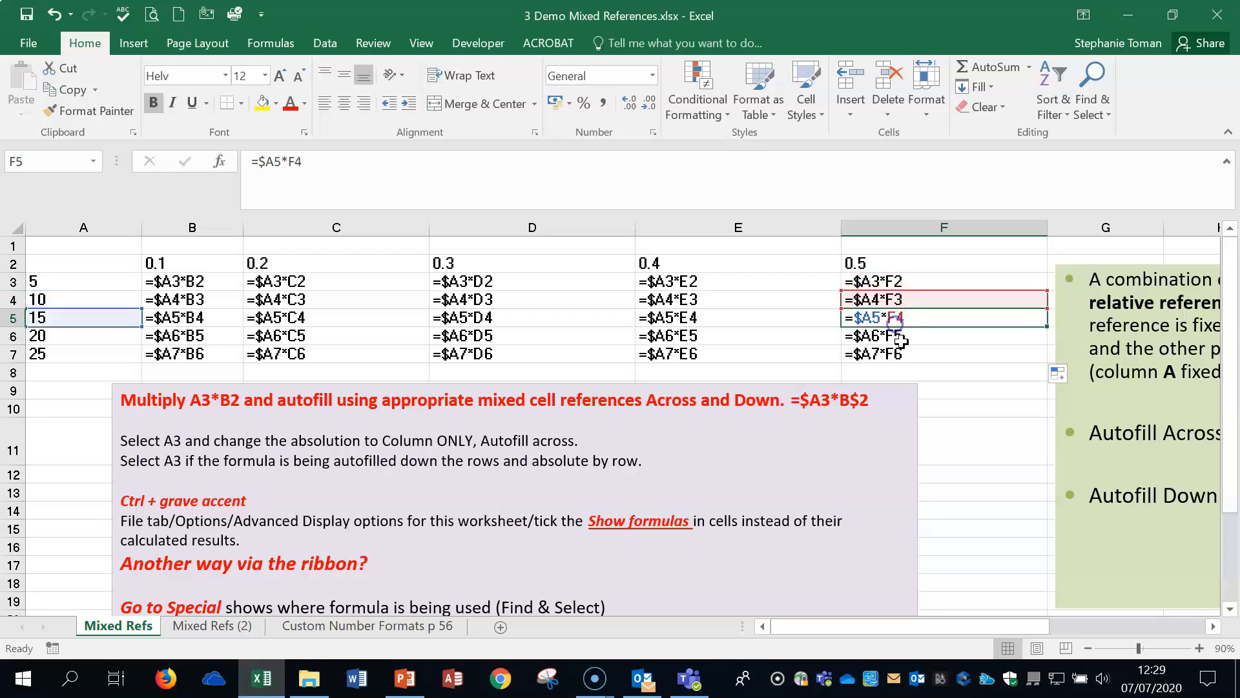
{"action": "left_click", "coordinate": [899, 337]}
Step: Change the formula in B3 to =$A3*B$2, fixing row 2 as well, and autofill it across and down to F7
{"action": "left_click", "coordinate": [184, 281]}
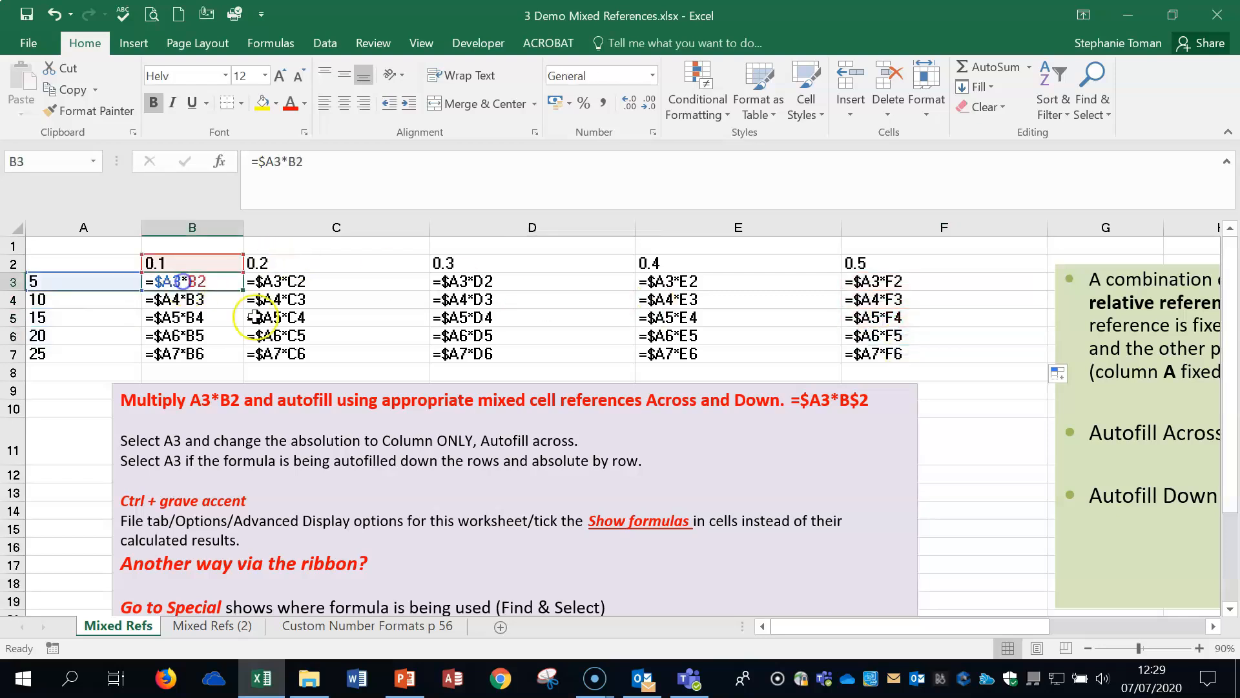
{"action": "left_click", "coordinate": [296, 161]}
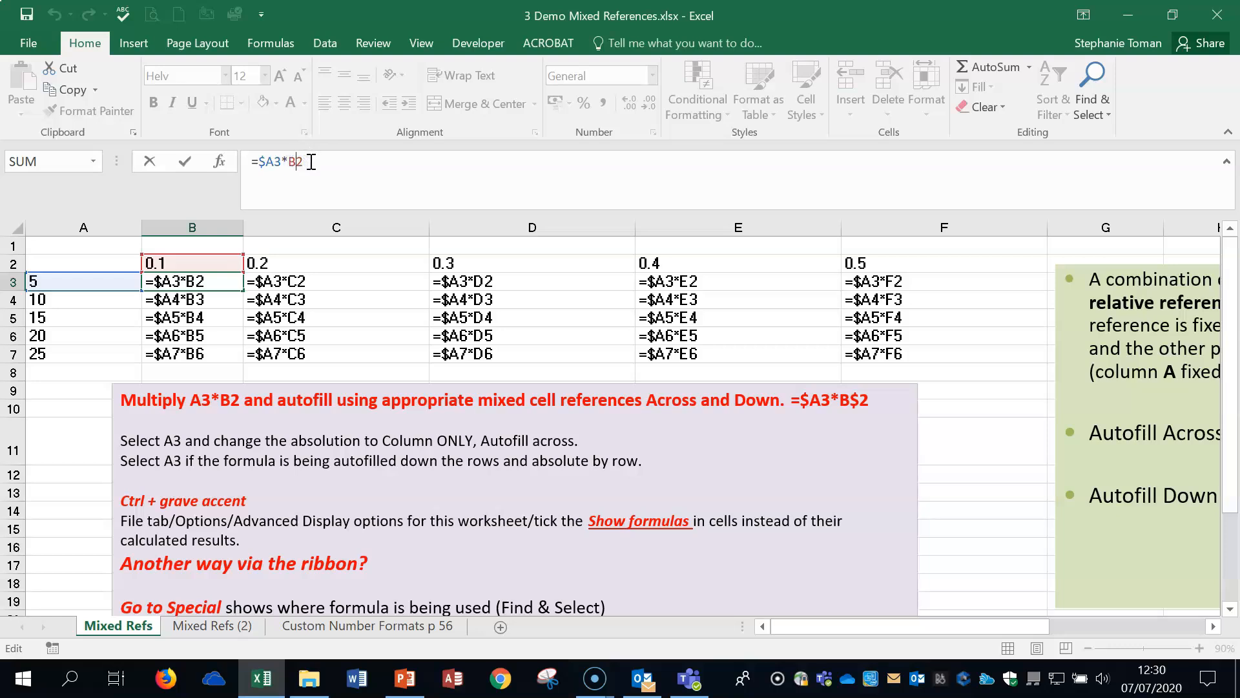
{"action": "key", "text": "F4"}
{"action": "key", "text": "F4"}
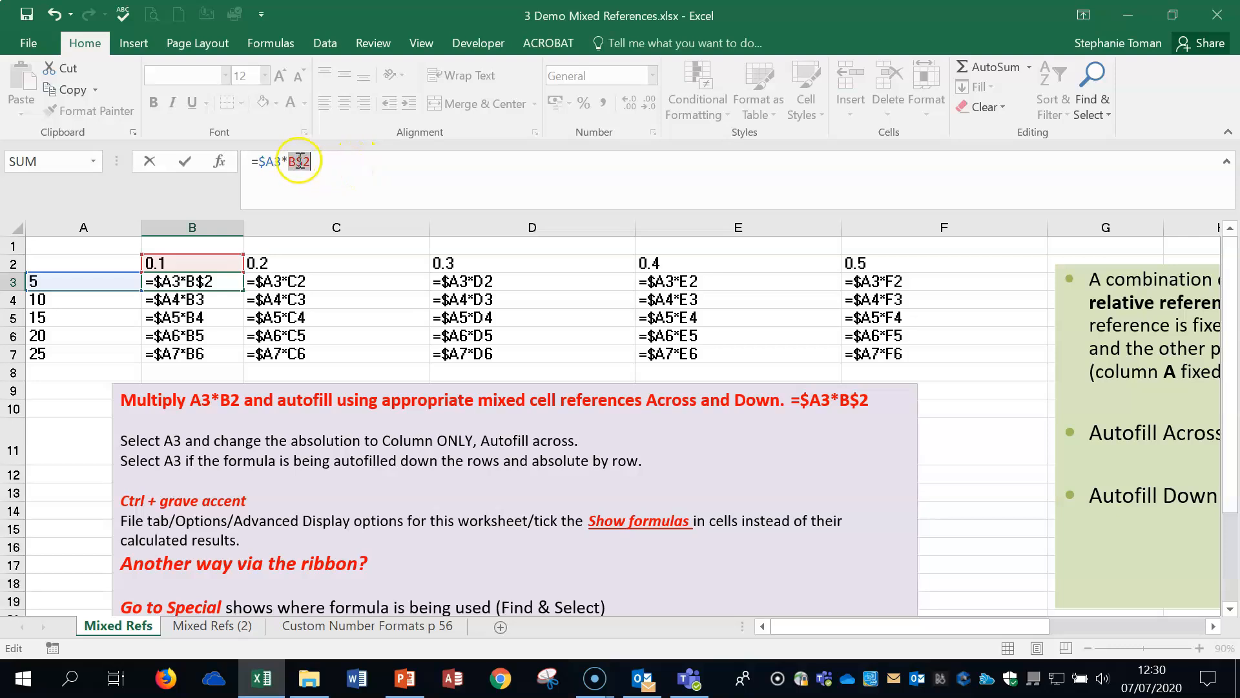
{"action": "left_click", "coordinate": [186, 166]}
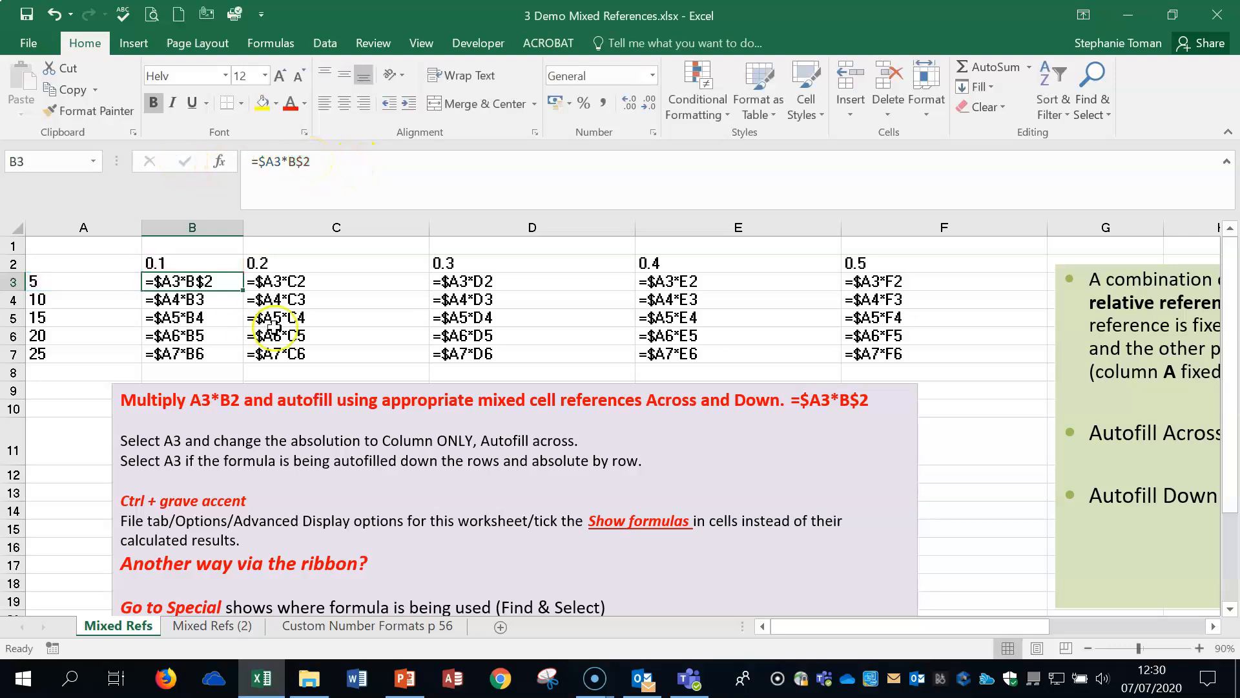
{"action": "left_click_drag", "start_coordinate": [259, 293], "coordinate": [969, 298]}
{"action": "left_click_drag", "start_coordinate": [1047, 290], "coordinate": [1042, 356]}
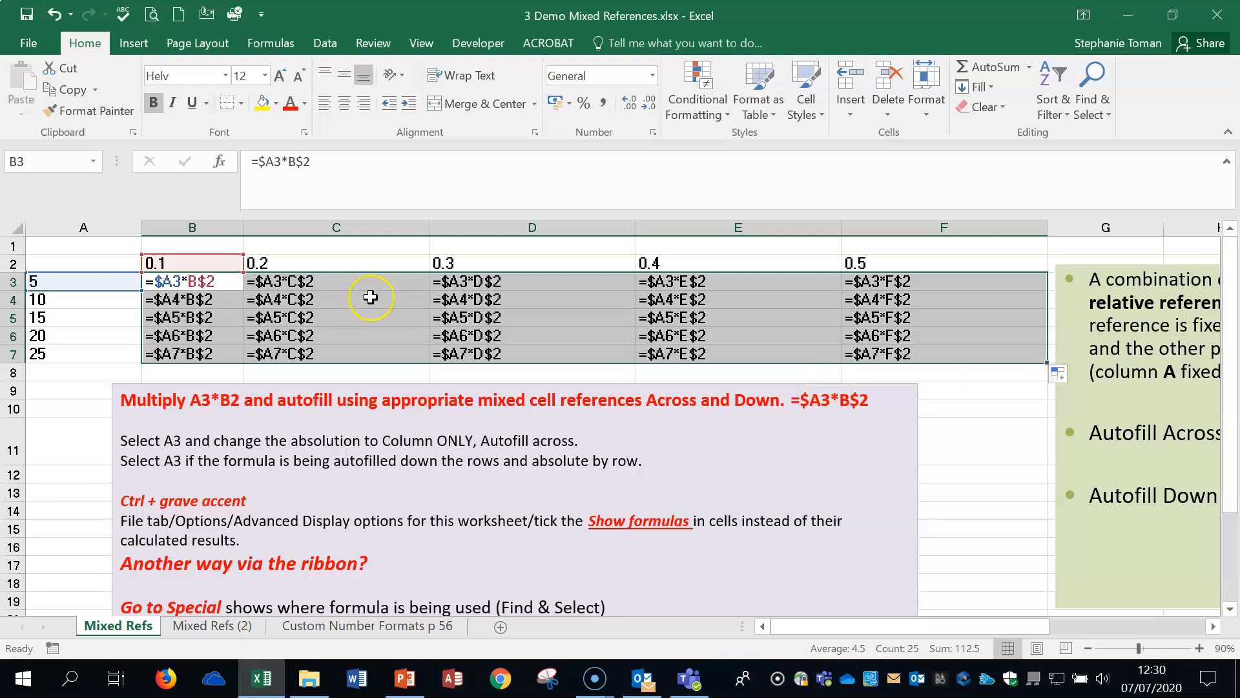
Step: Examine which cells the mixed-reference formulas refer to in B3 through D3 and down column B to B7
{"action": "left_click", "coordinate": [179, 276]}
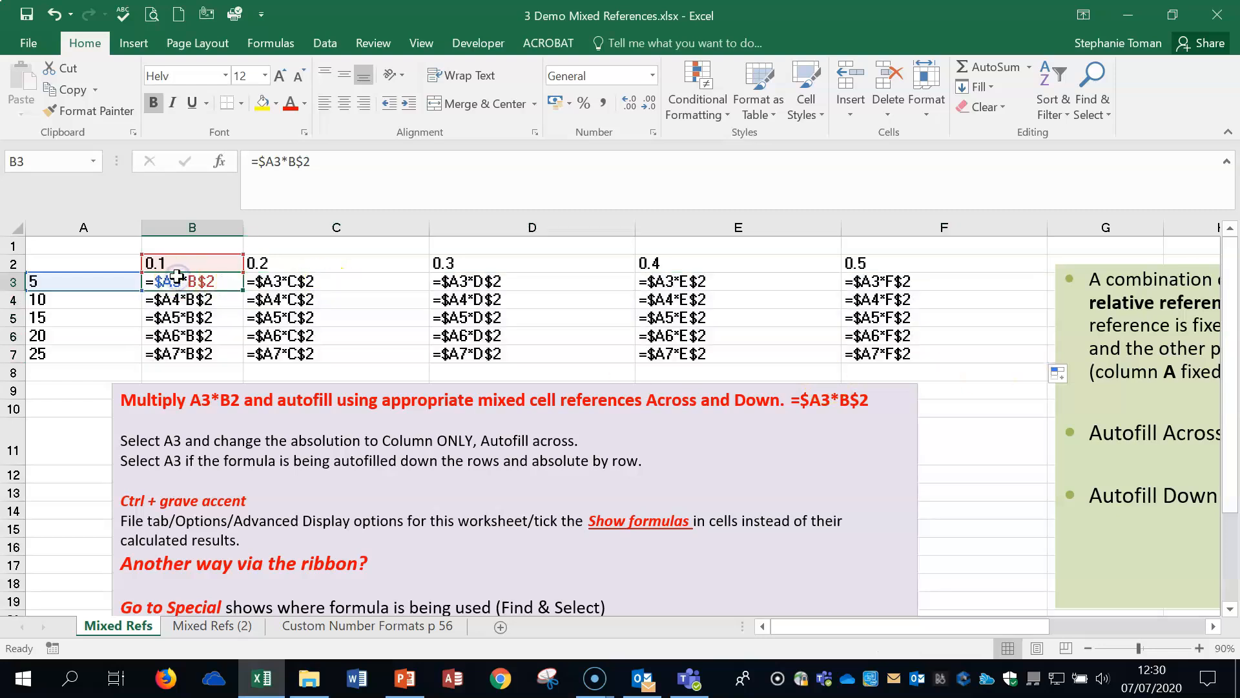
{"action": "left_click", "coordinate": [294, 281]}
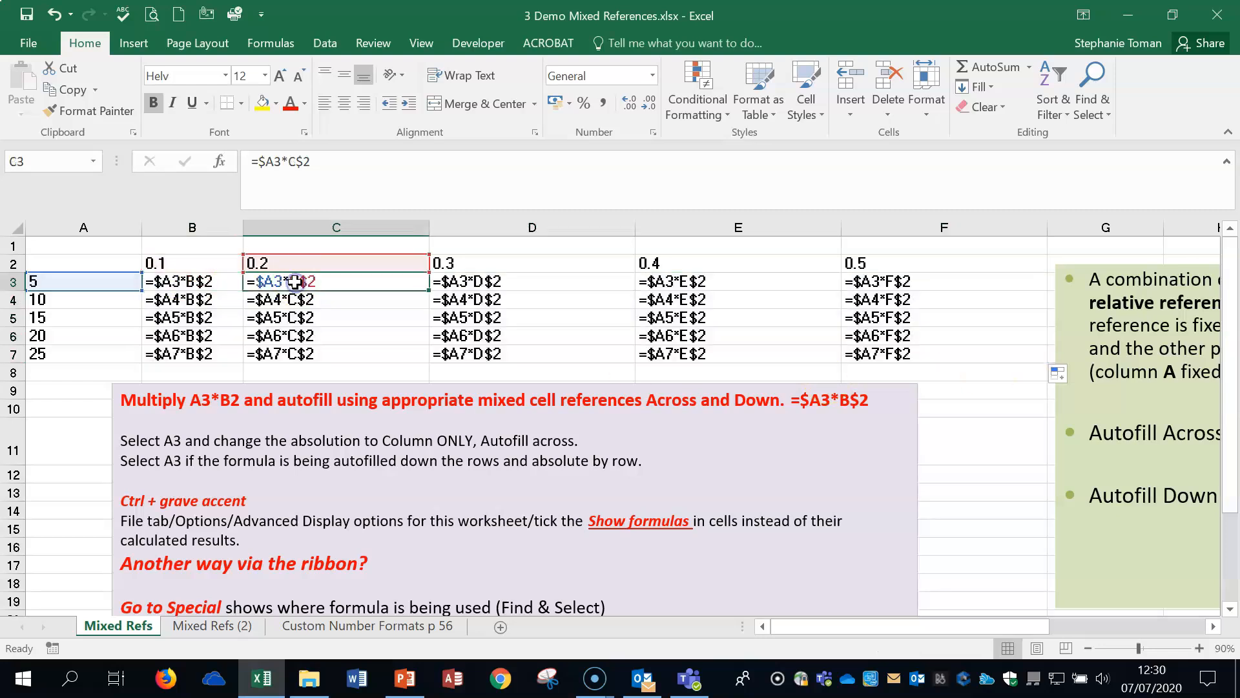
{"action": "left_click", "coordinate": [464, 280]}
{"action": "left_click", "coordinate": [195, 280]}
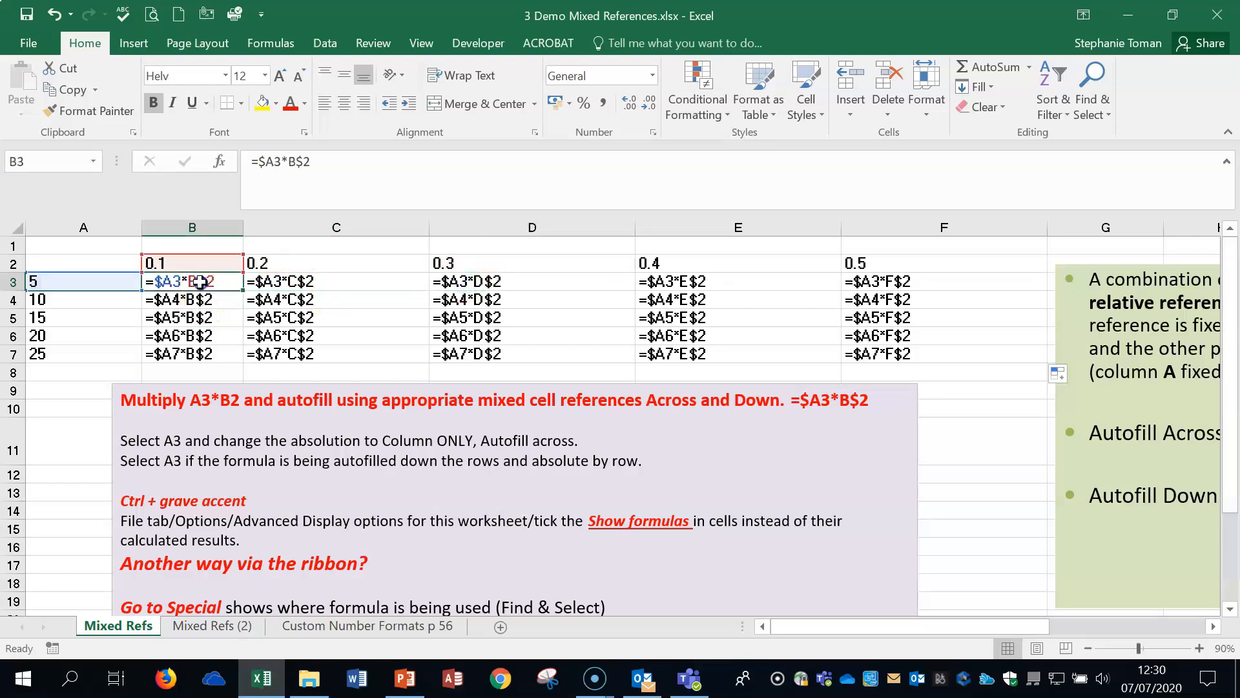
{"action": "left_click", "coordinate": [200, 302]}
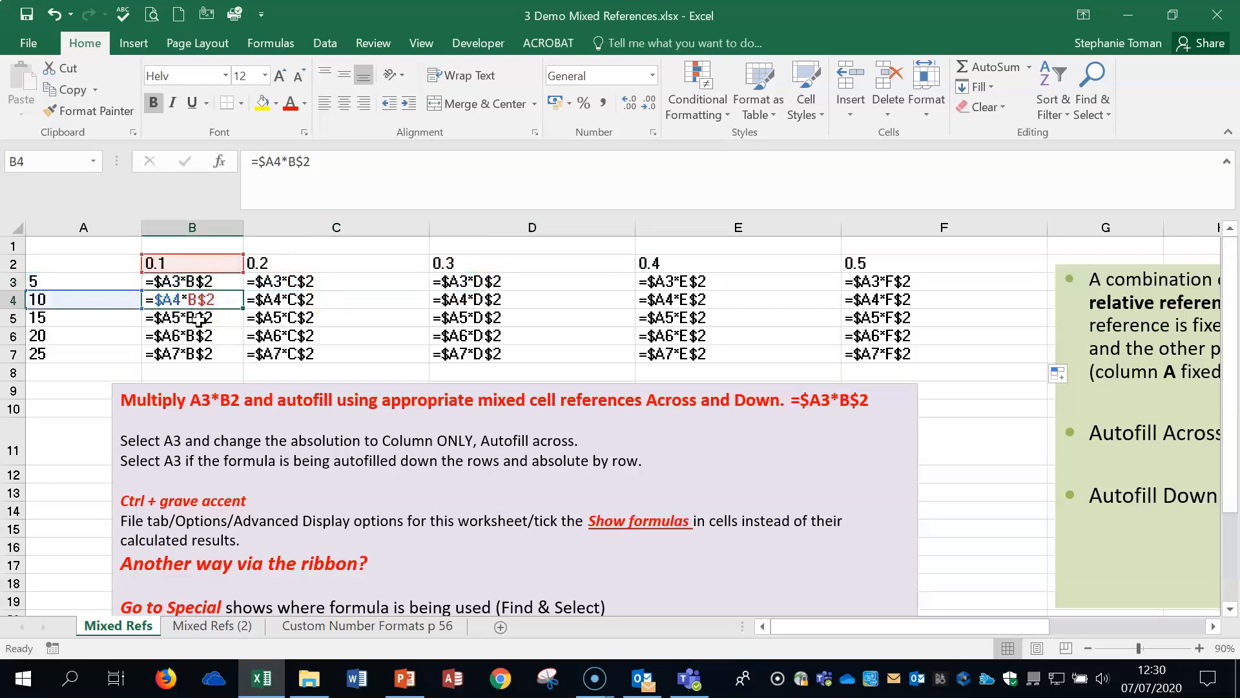
{"action": "left_click", "coordinate": [199, 319]}
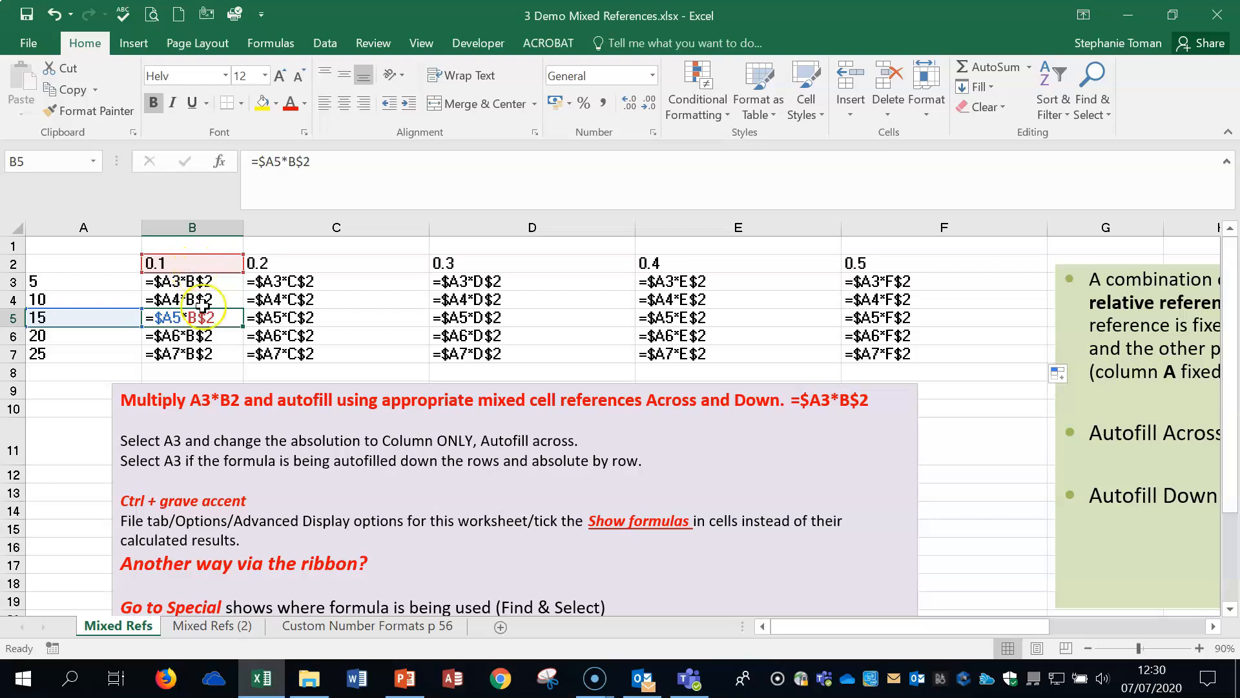
{"action": "left_click", "coordinate": [205, 337]}
{"action": "left_click", "coordinate": [205, 357]}
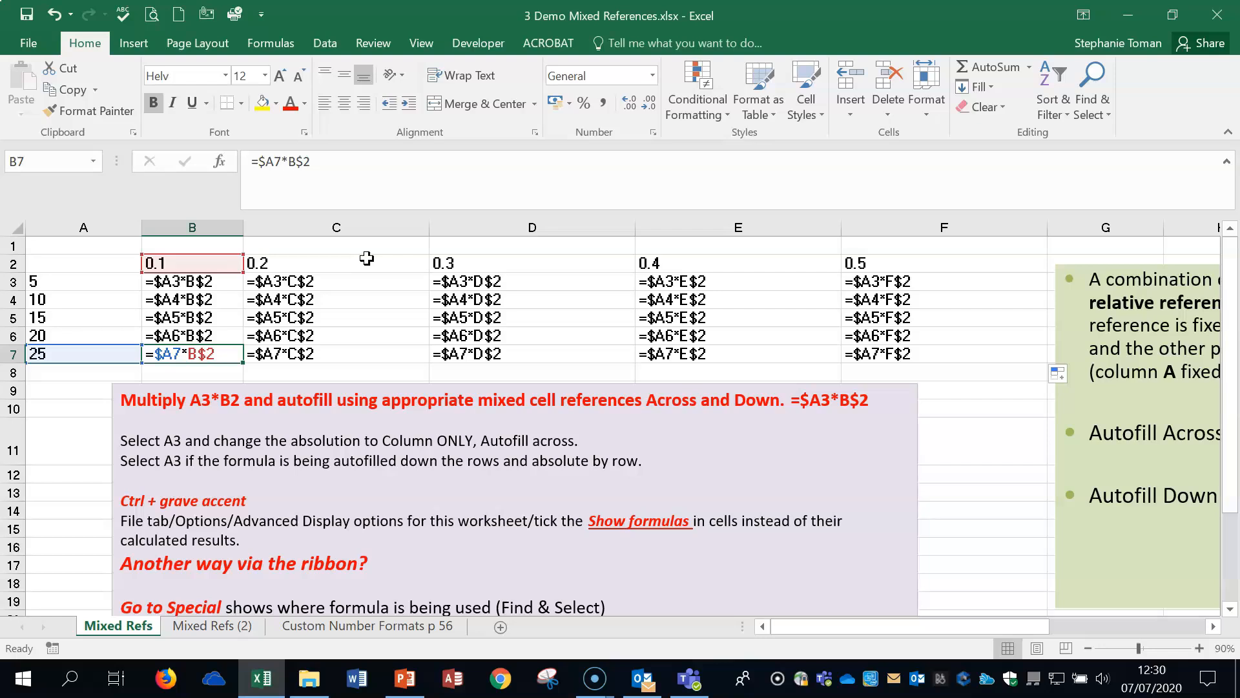
Step: Switch the sheet from showing formulas to calculated results, and inspect the references of each cell in B3 through F3 without changing them
{"action": "key", "text": "ctrl+grave"}
{"action": "left_click", "coordinate": [123, 284]}
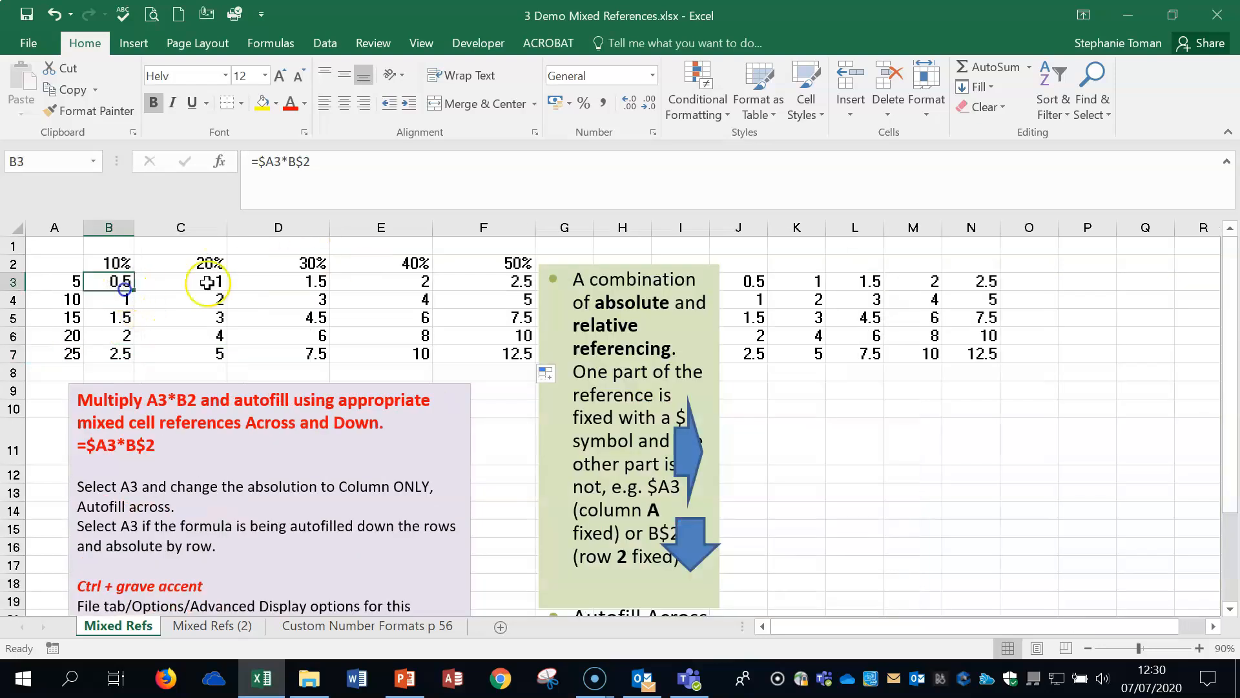
{"action": "double_click", "coordinate": [207, 282]}
{"action": "key", "text": "Escape"}
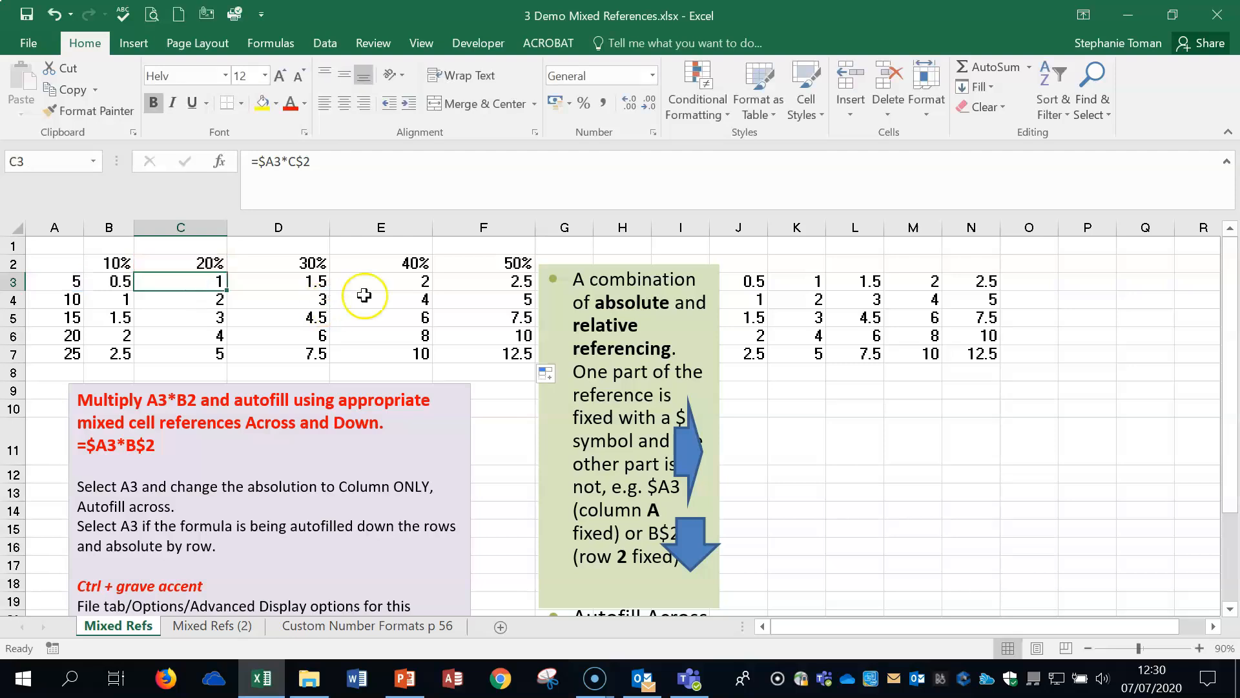
{"action": "double_click", "coordinate": [310, 282]}
{"action": "key", "text": "Escape"}
{"action": "double_click", "coordinate": [391, 283]}
{"action": "key", "text": "Escape"}
{"action": "double_click", "coordinate": [486, 283]}
{"action": "key", "text": "Escape"}
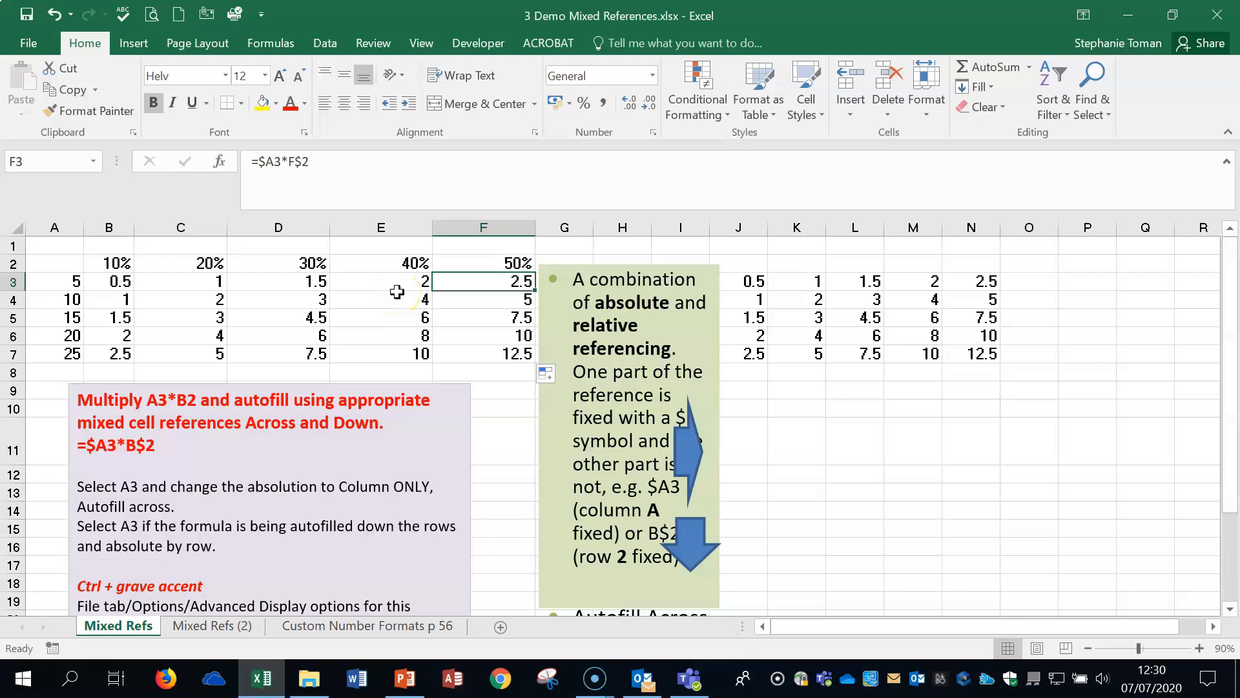
Step: On the Mixed Refs (2) sheet, examine the formulas in B7 and B3 without editing them
{"action": "left_click", "coordinate": [204, 627]}
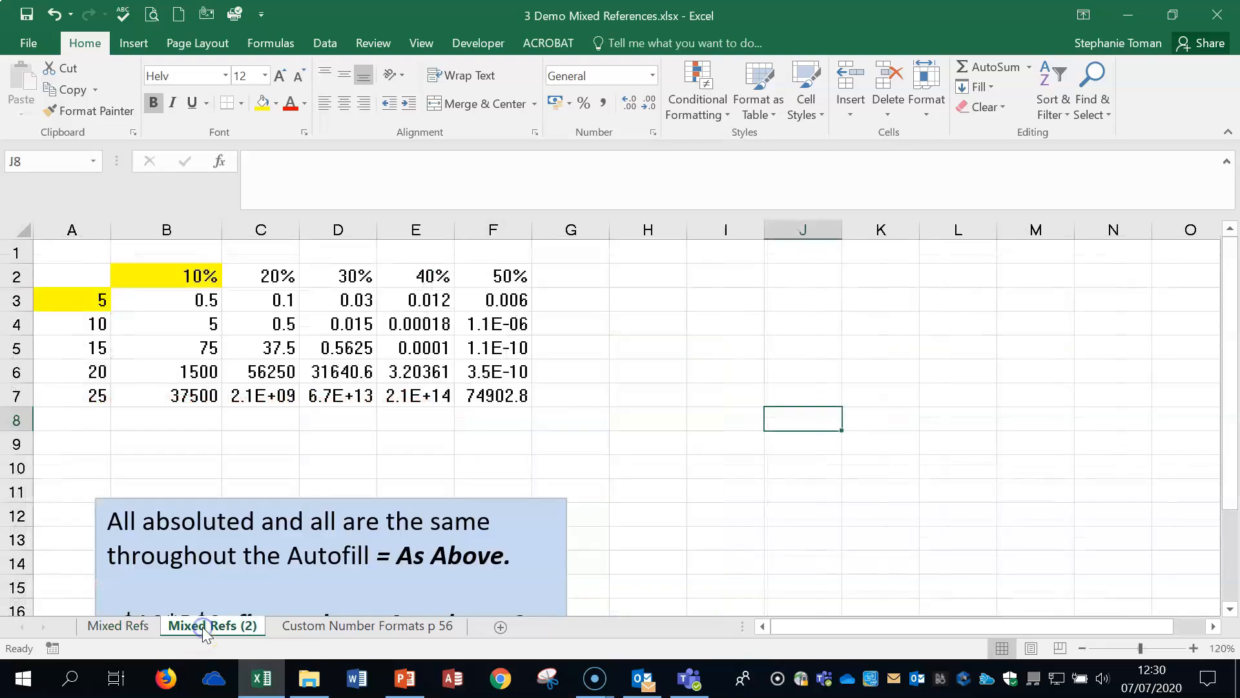
{"action": "left_click", "coordinate": [644, 363]}
{"action": "left_click", "coordinate": [193, 399]}
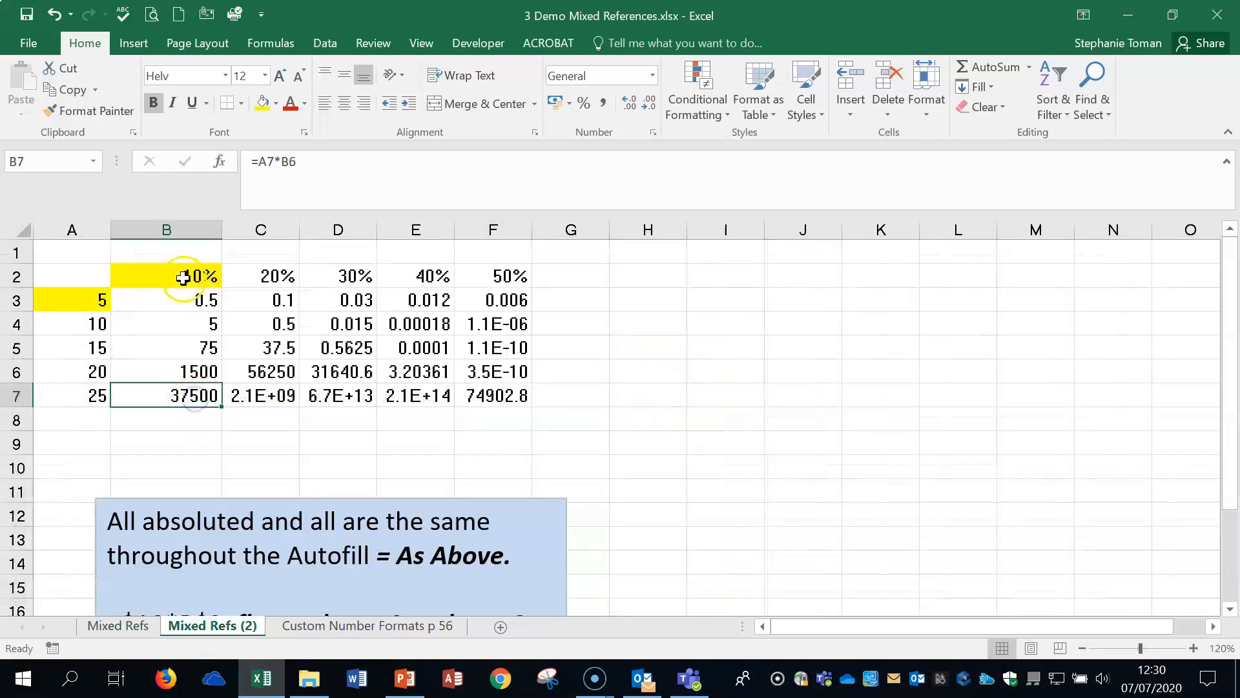
{"action": "double_click", "coordinate": [189, 301]}
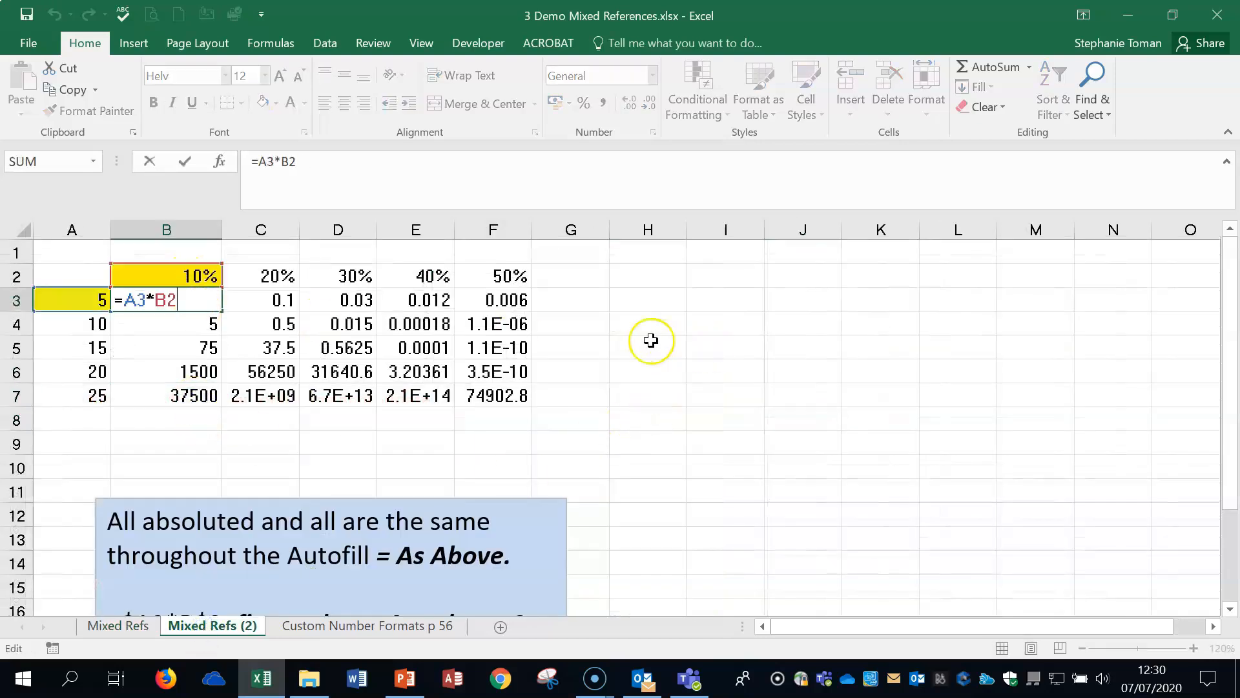
{"action": "key", "text": "Escape"}
{"action": "left_click", "coordinate": [742, 476]}
{"action": "left_click", "coordinate": [712, 511]}
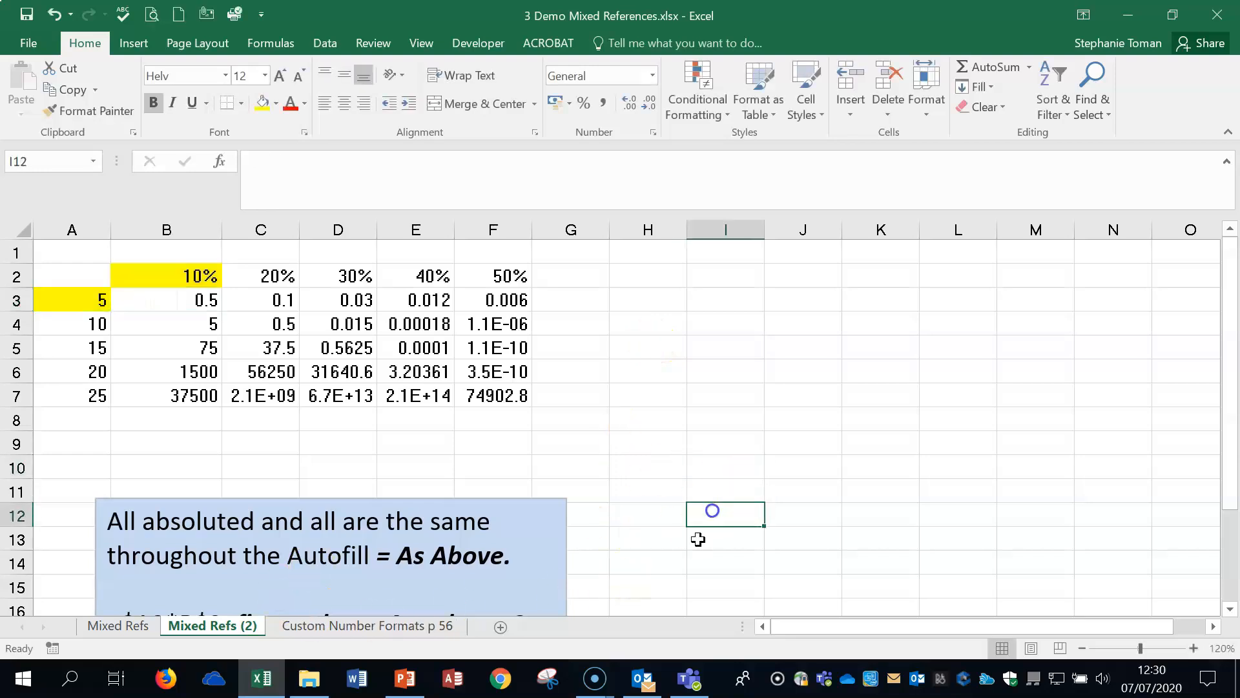
Step: Open the Custom Number Formats p 56 sheet and read its instructions for applying a custom format
{"action": "left_click", "coordinate": [386, 626]}
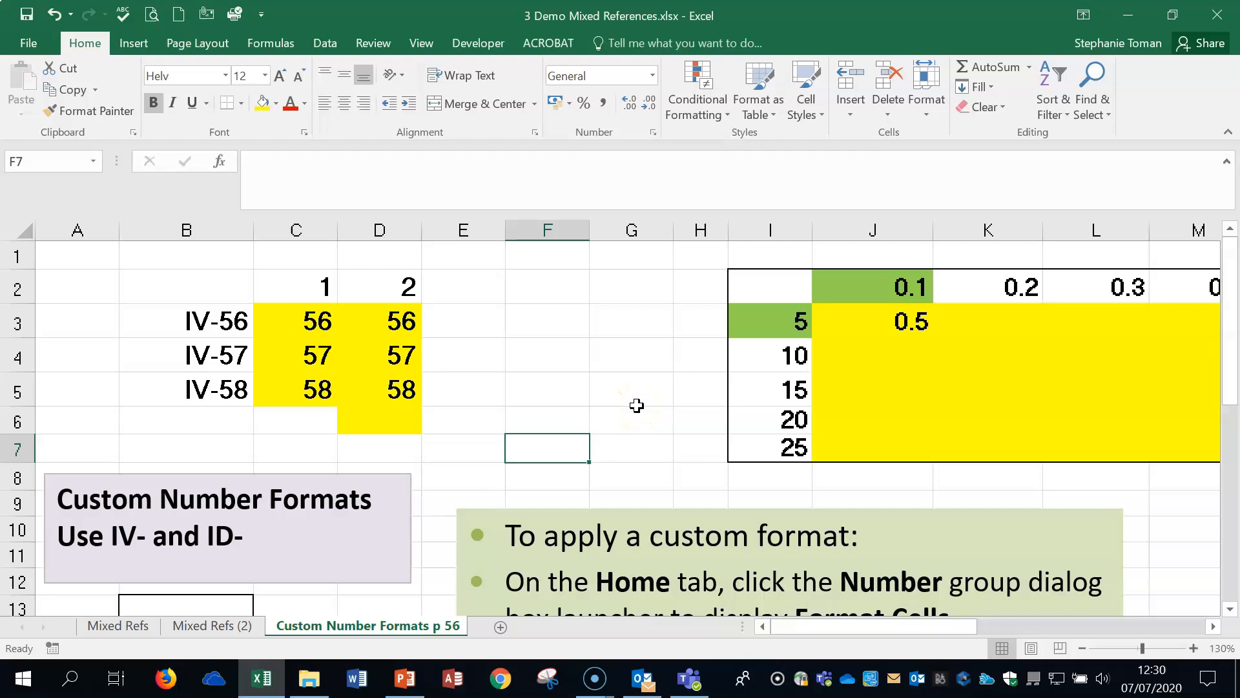
{"action": "scroll", "coordinate": [669, 356], "scroll_direction": "down", "scroll_amount": 1}
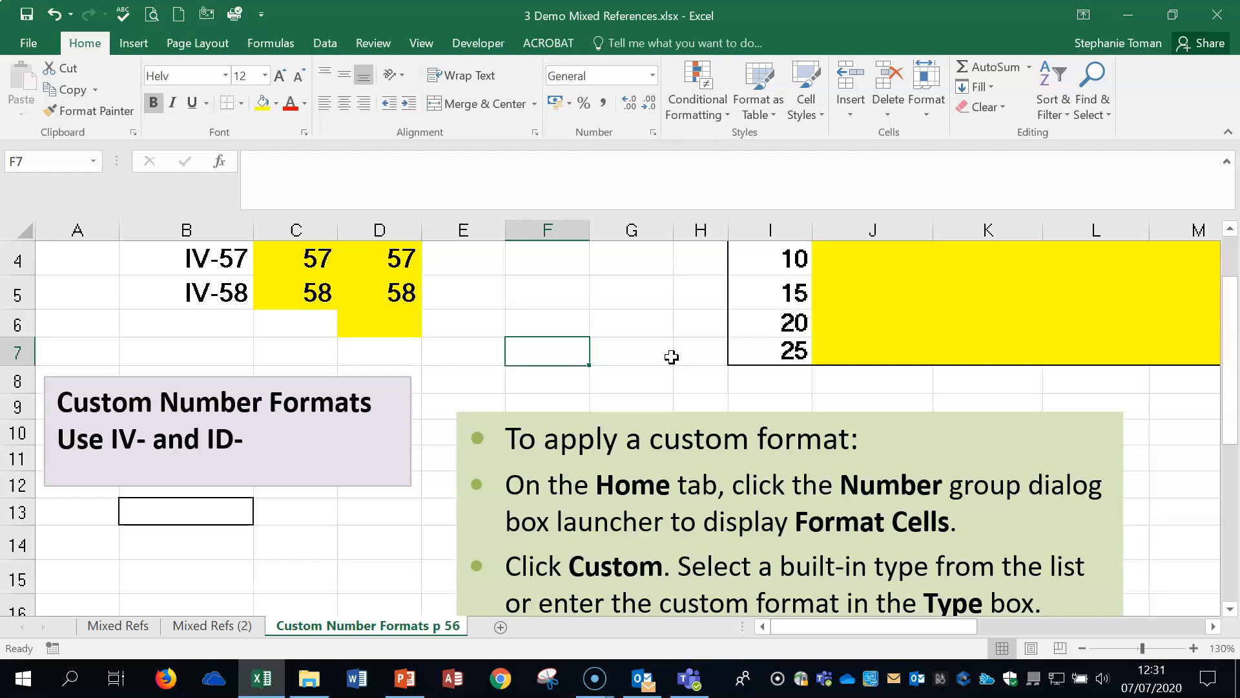
Step: Examine the underlying values of C3, C4 and C5 and compare them with the custom-formatted cell B3
{"action": "left_click", "coordinate": [292, 270]}
{"action": "scroll", "coordinate": [310, 316], "scroll_direction": "up", "scroll_amount": 1}
{"action": "left_click", "coordinate": [310, 321]}
{"action": "left_click", "coordinate": [316, 354]}
{"action": "left_click", "coordinate": [316, 387]}
{"action": "left_click", "coordinate": [216, 318]}
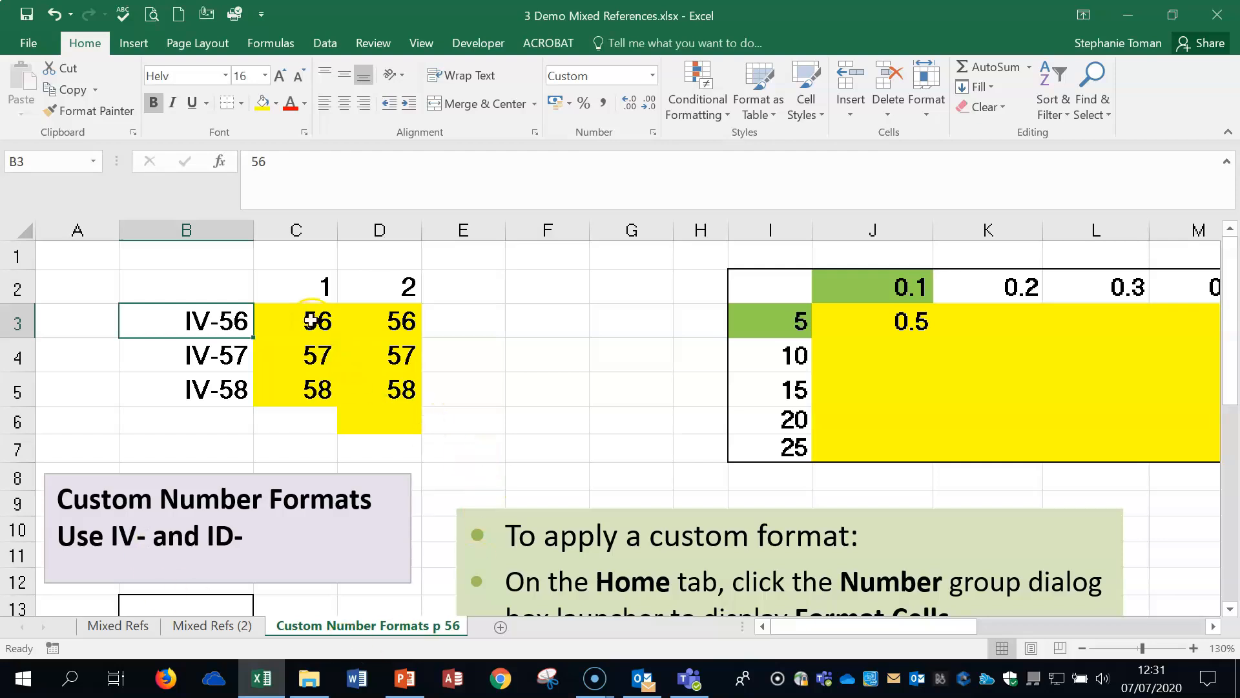
Step: Apply the custom number format "IV-"0 to cells C3:C5
{"action": "left_click_drag", "start_coordinate": [312, 320], "coordinate": [313, 393]}
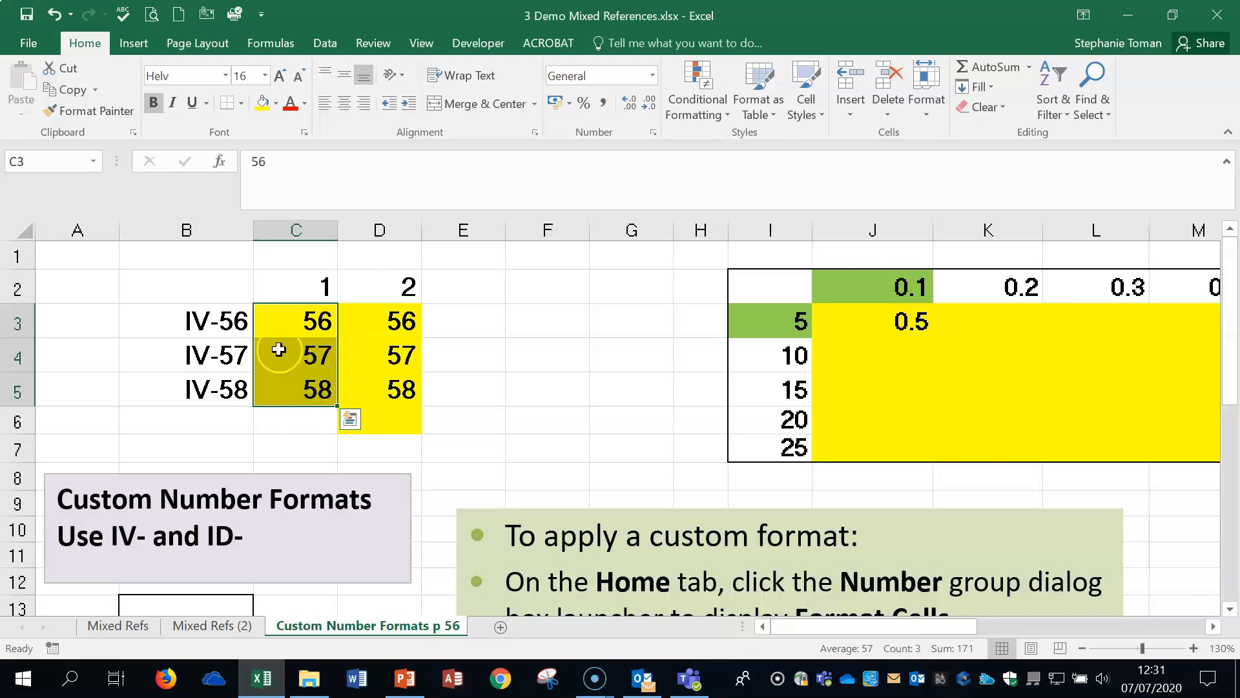
{"action": "right_click", "coordinate": [313, 347]}
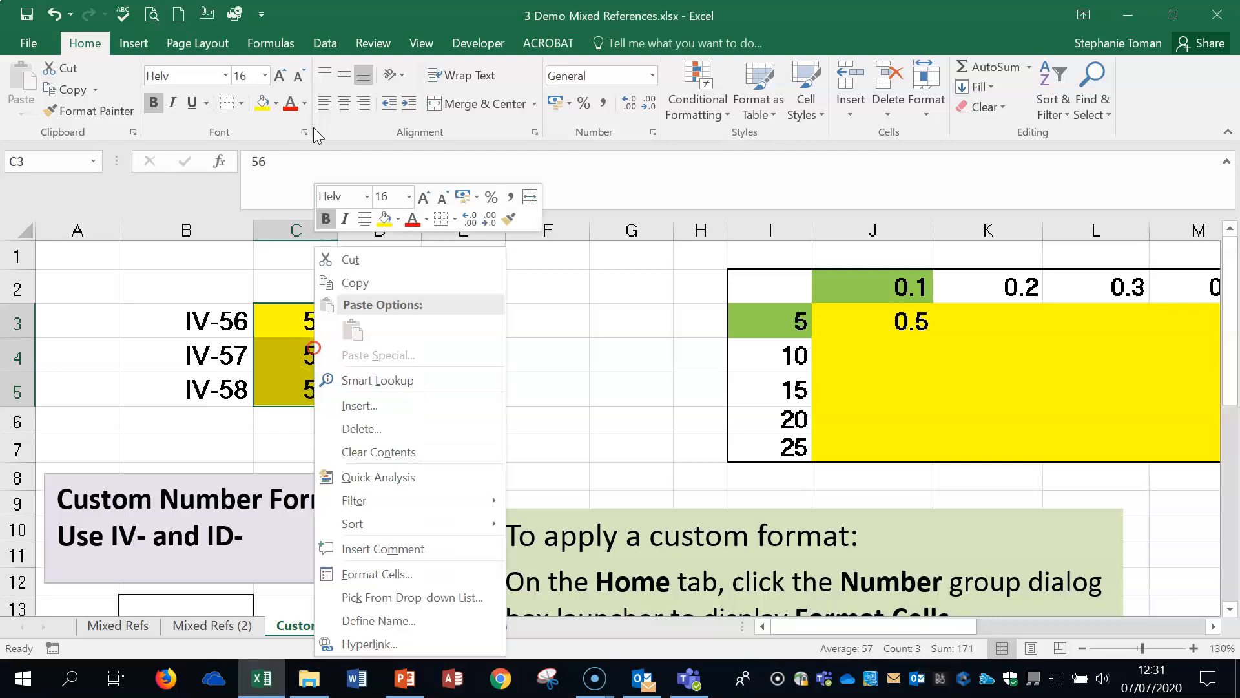
{"action": "left_click", "coordinate": [381, 572]}
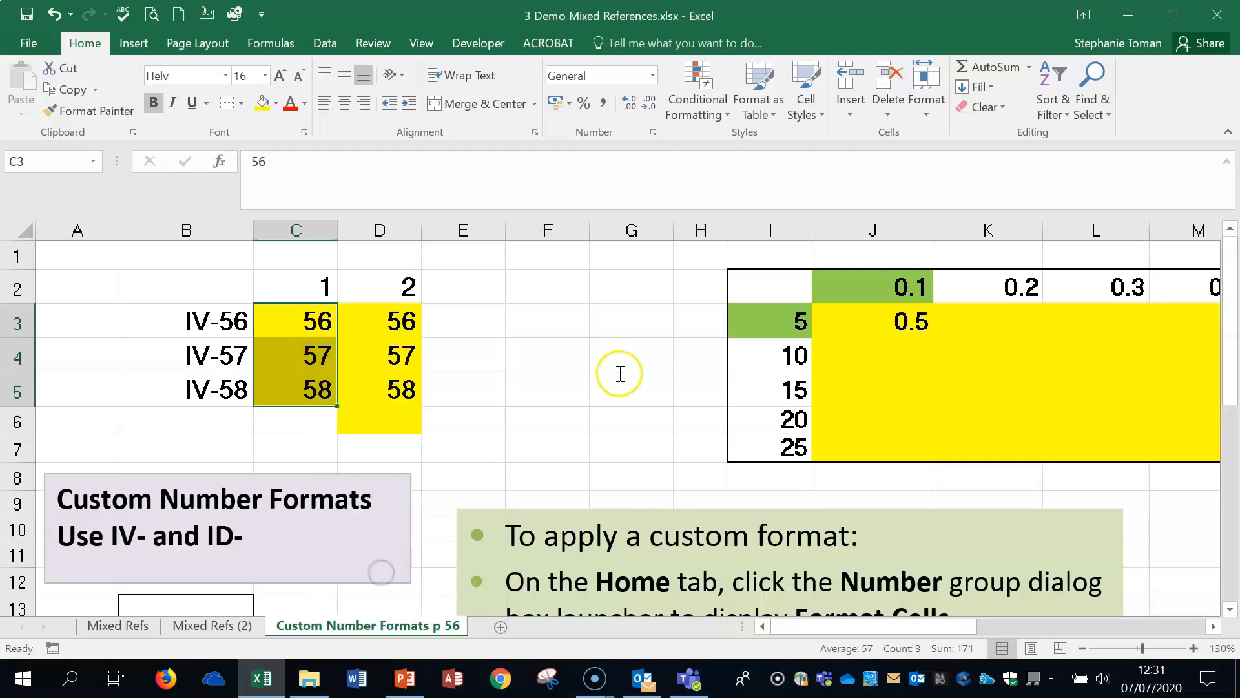
{"action": "left_click_drag", "start_coordinate": [438, 197], "coordinate": [713, 152]}
{"action": "left_click", "coordinate": [452, 372]}
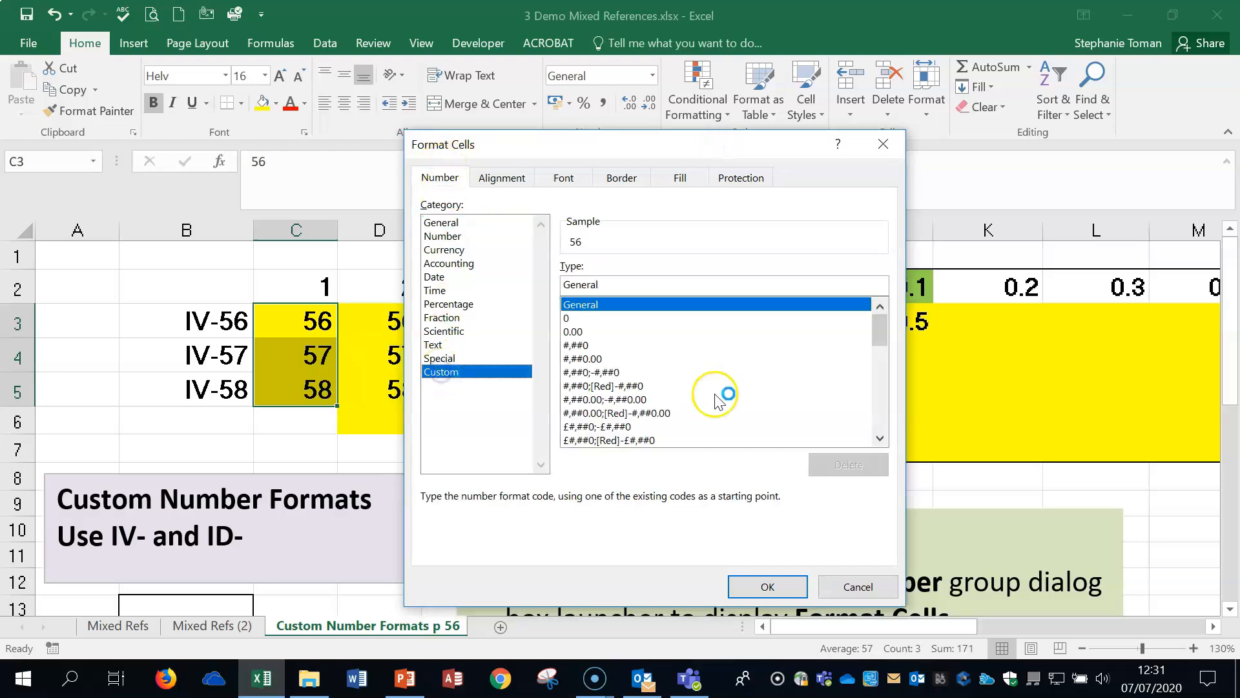
{"action": "left_click_drag", "start_coordinate": [623, 282], "coordinate": [517, 286]}
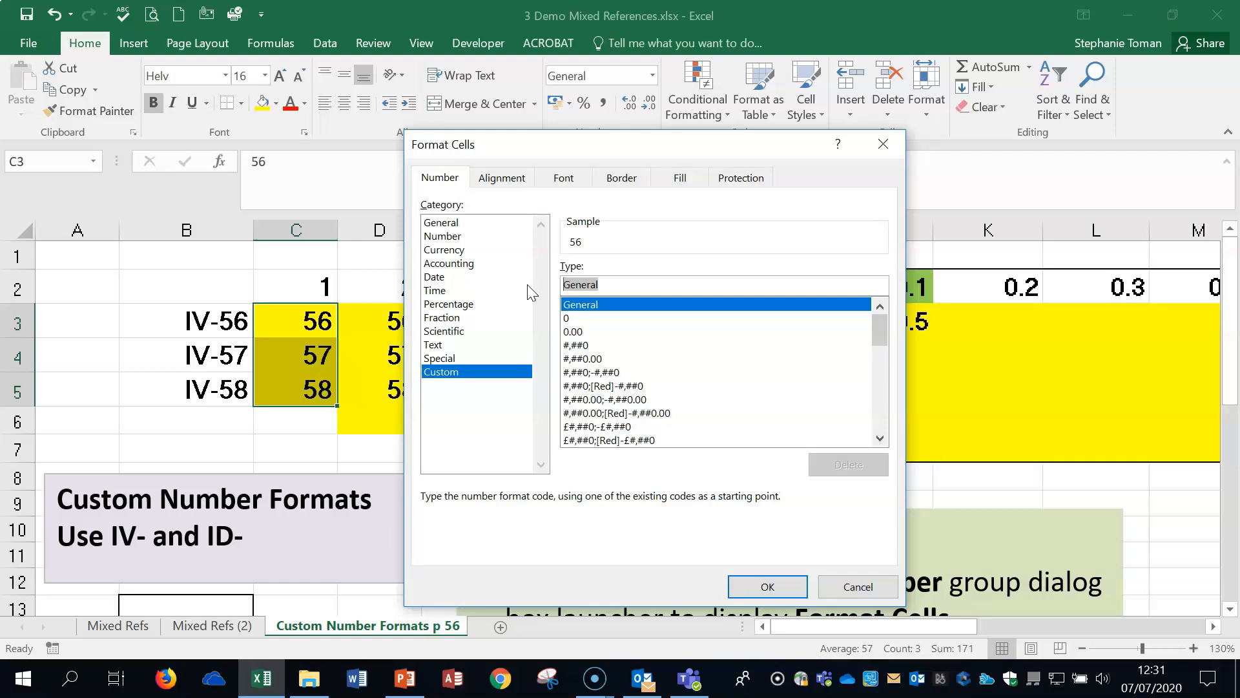
{"action": "type", "text": "IV-0"}
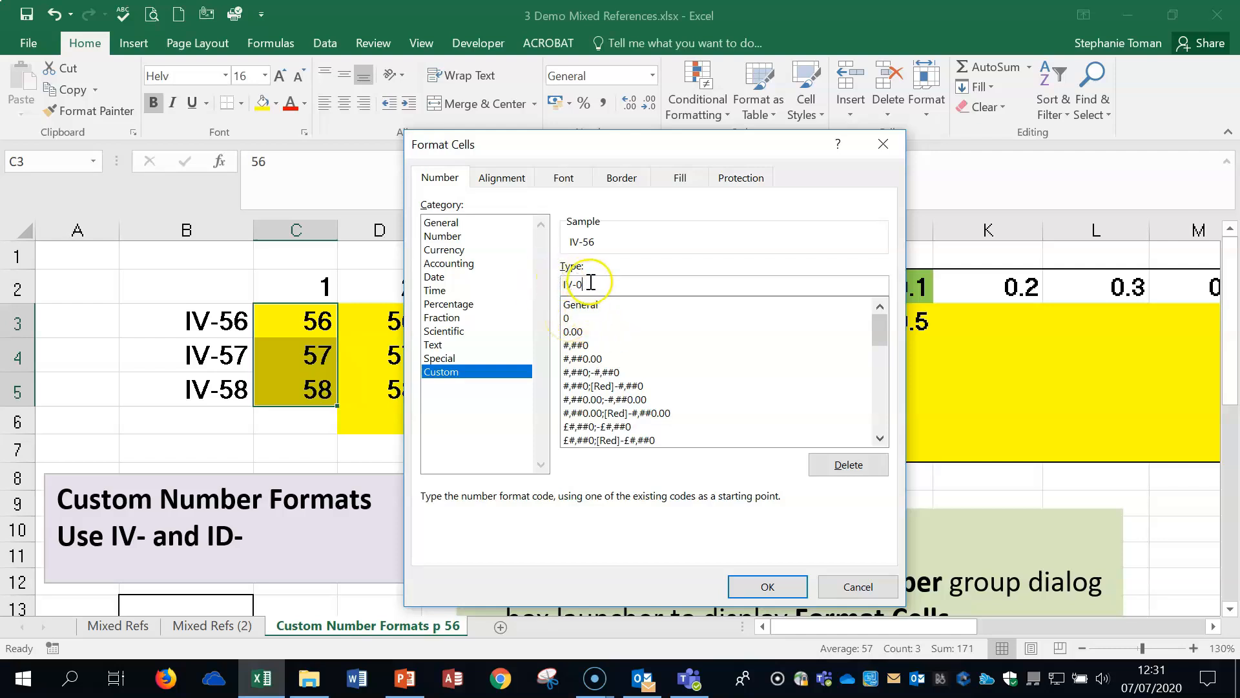
{"action": "left_click", "coordinate": [568, 284]}
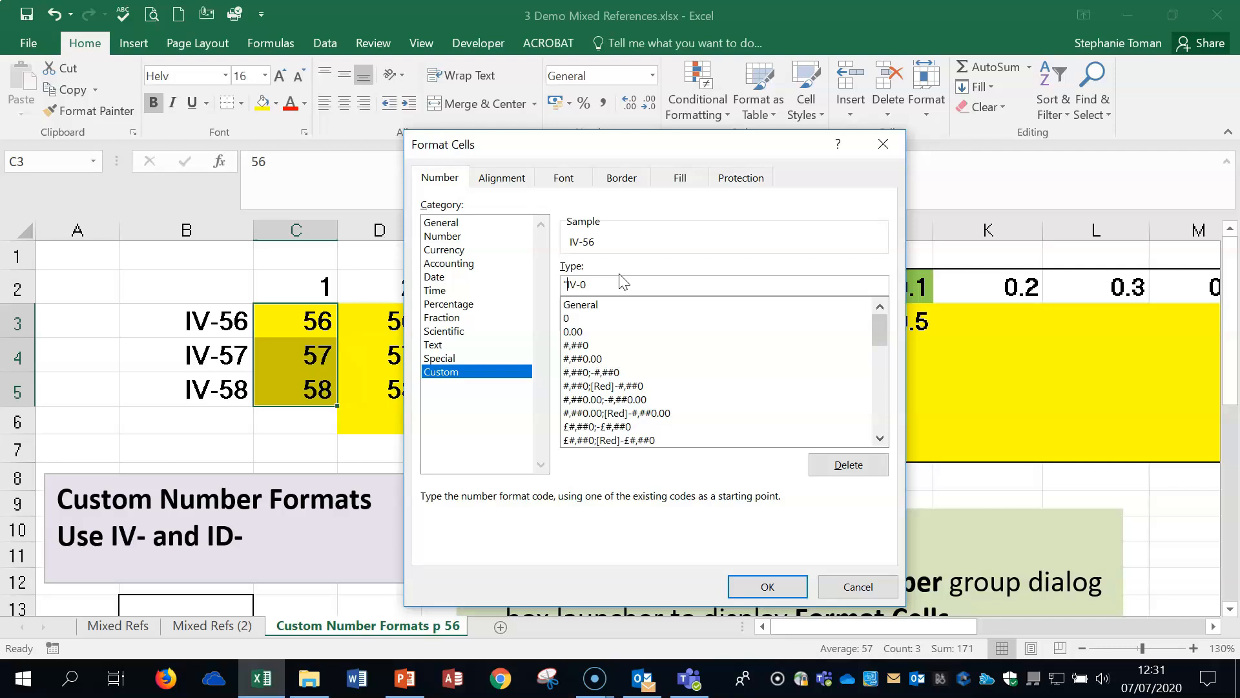
{"action": "left_click", "coordinate": [579, 284]}
{"action": "left_click", "coordinate": [756, 586]}
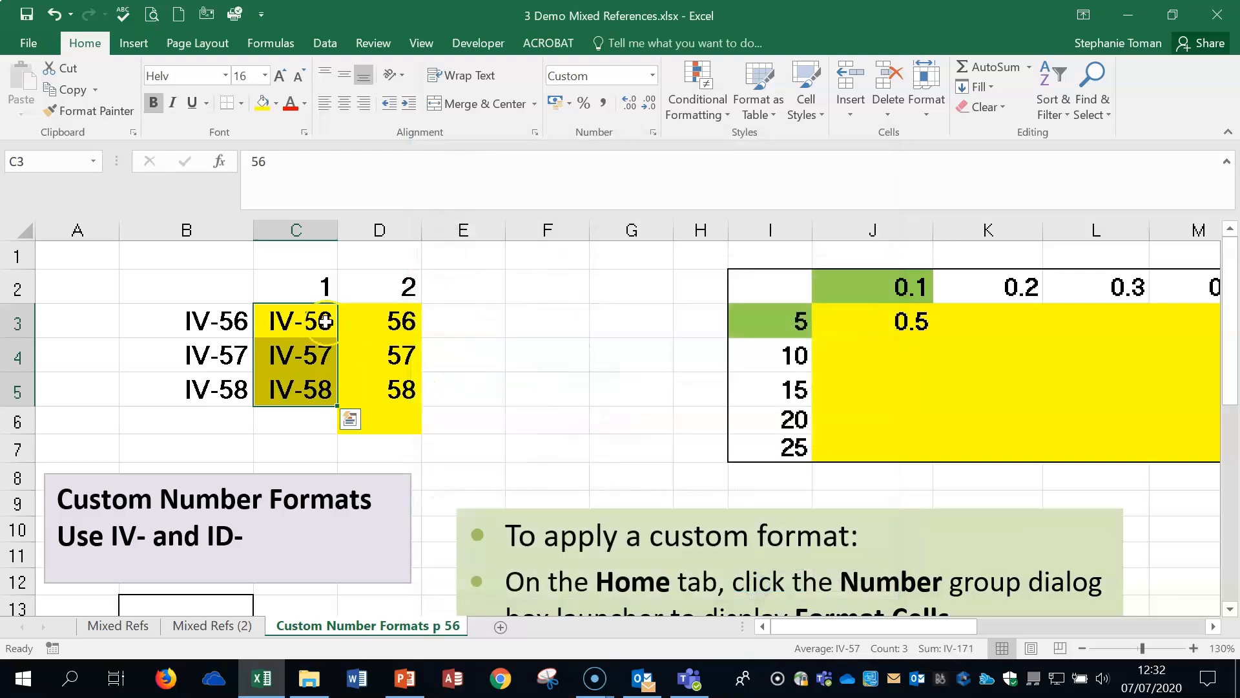
Step: Examine the stored values behind the formatted cells C3, C4 and C5 without changing them
{"action": "left_click", "coordinate": [323, 327]}
{"action": "left_click", "coordinate": [315, 352]}
{"action": "left_click", "coordinate": [313, 387]}
{"action": "left_click", "coordinate": [310, 354]}
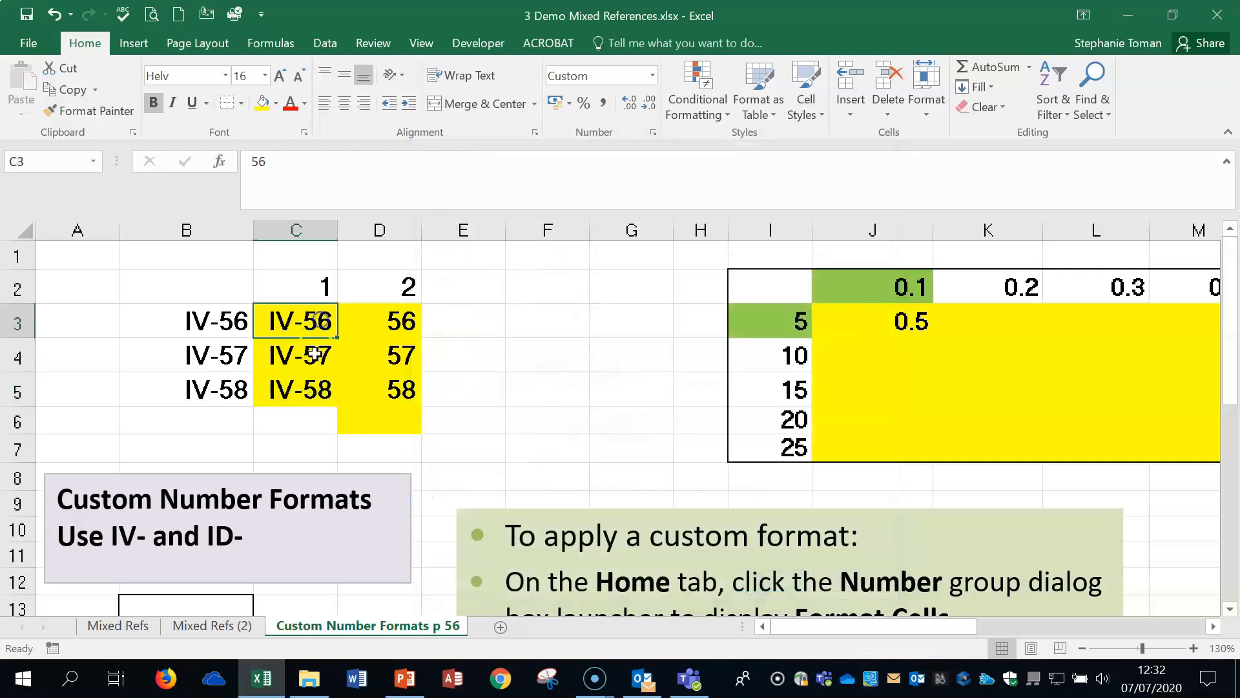
Step: Apply the custom number format "ID-"0 to cells D3:D5
{"action": "left_click", "coordinate": [428, 318]}
{"action": "left_click_drag", "start_coordinate": [387, 317], "coordinate": [396, 390]}
{"action": "right_click", "coordinate": [387, 346]}
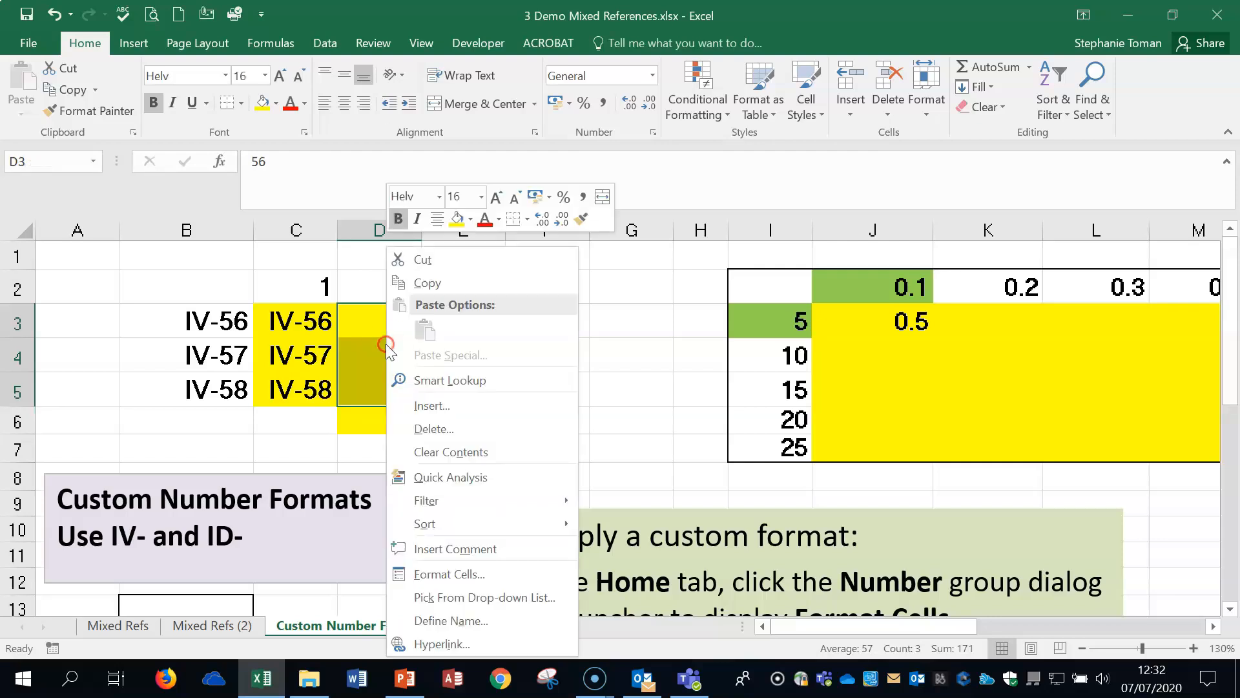
{"action": "left_click", "coordinate": [483, 573]}
{"action": "left_click", "coordinate": [274, 415]}
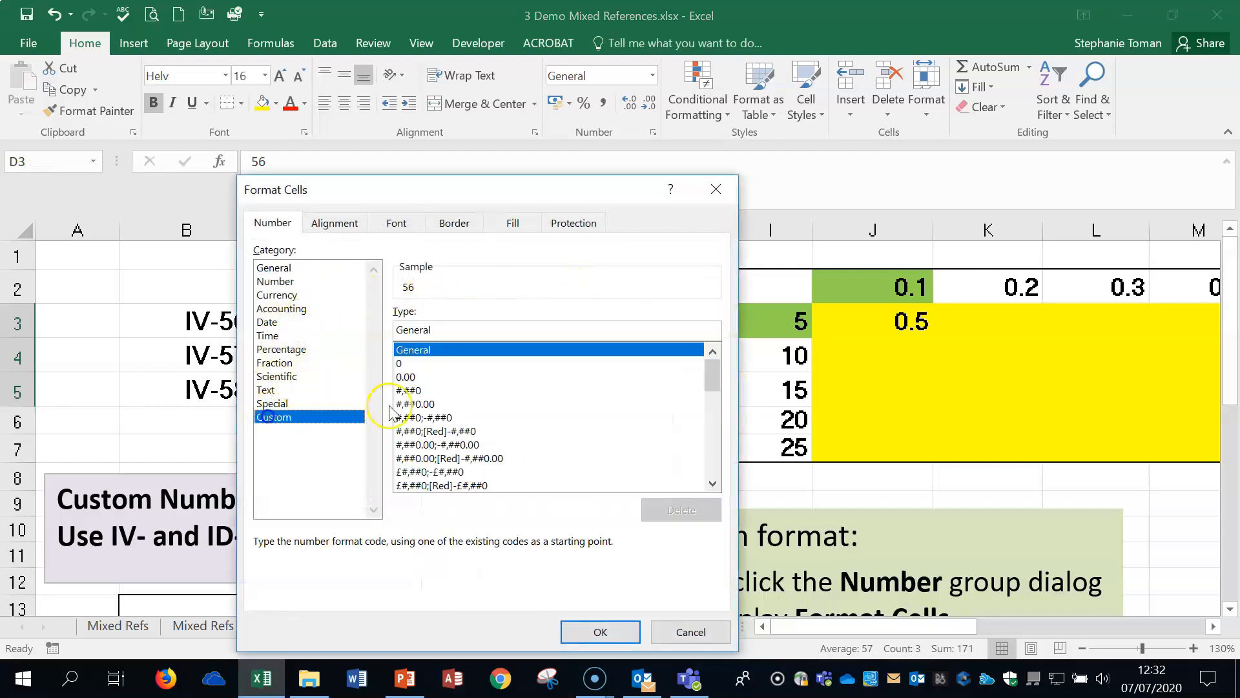
{"action": "left_click", "coordinate": [459, 332]}
{"action": "double_click", "coordinate": [459, 331]}
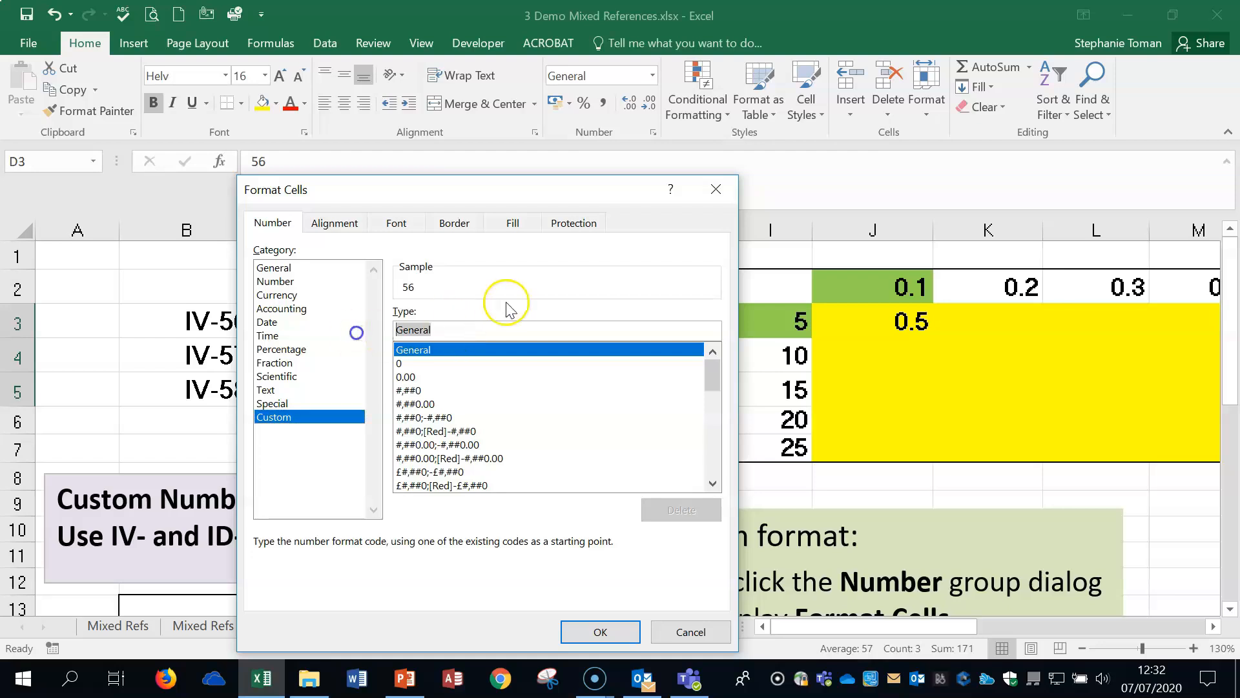
{"action": "type", "text": "ID-"}
{"action": "left_click", "coordinate": [396, 329]}
{"action": "type", "text": "\""}
{"action": "left_click", "coordinate": [476, 330]}
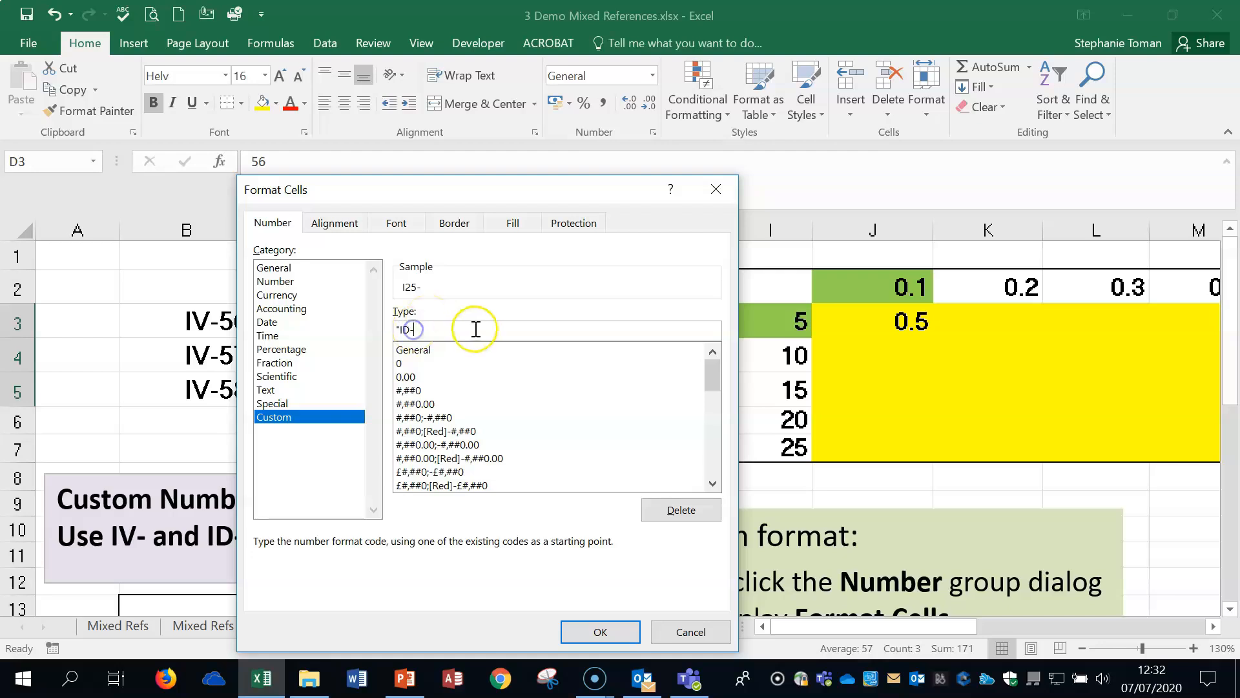
{"action": "type", "text": "\"0"}
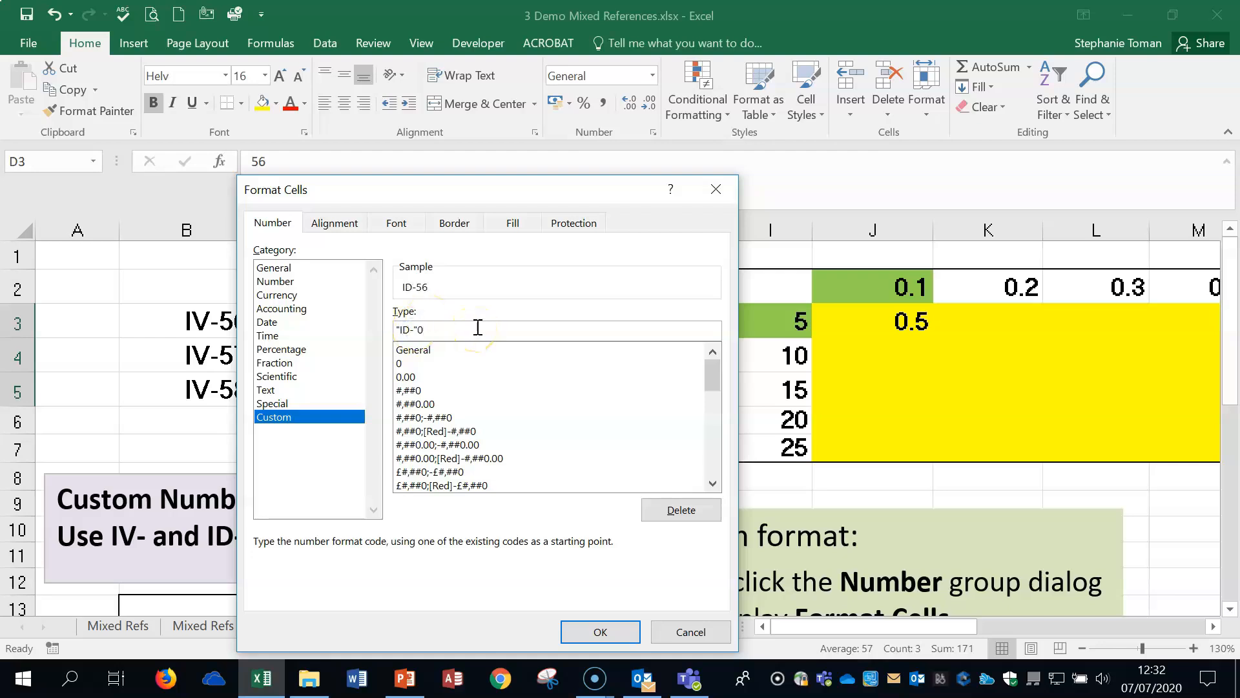
{"action": "left_click", "coordinate": [614, 632]}
{"action": "left_click", "coordinate": [543, 318]}
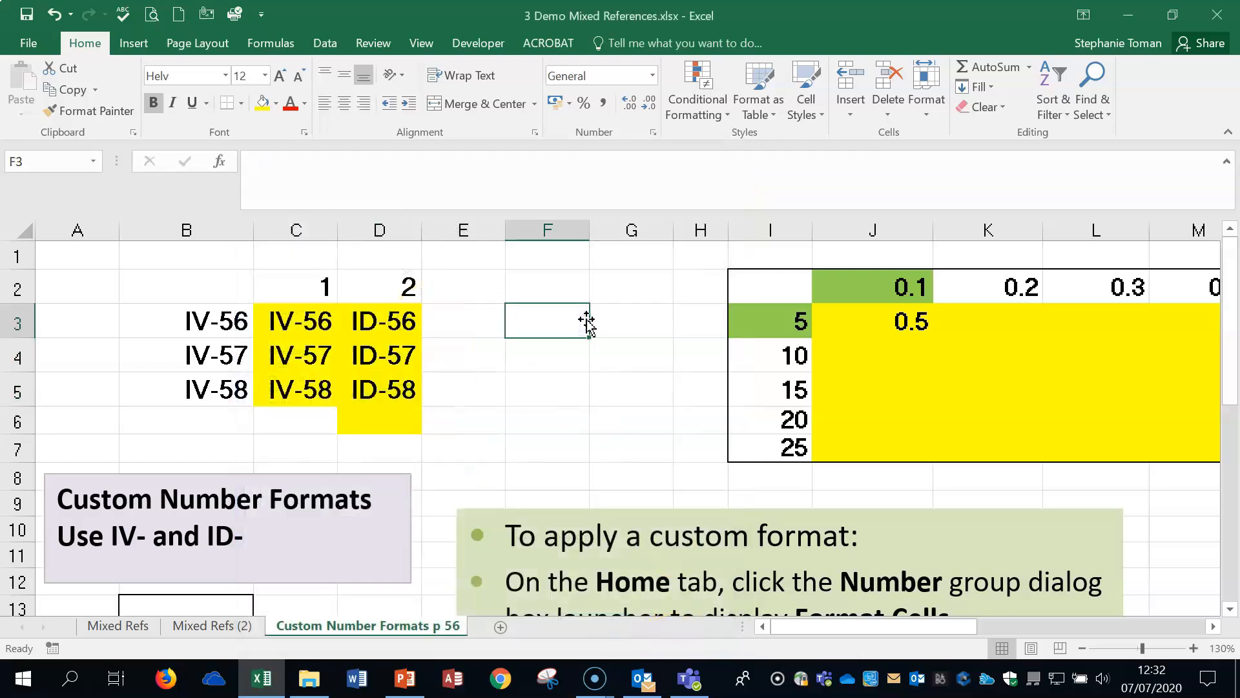
Step: Close the workbook without saving and open 4 Diag Mixed References example (1).xlsx at its task instructions
{"action": "left_click", "coordinate": [1217, 14]}
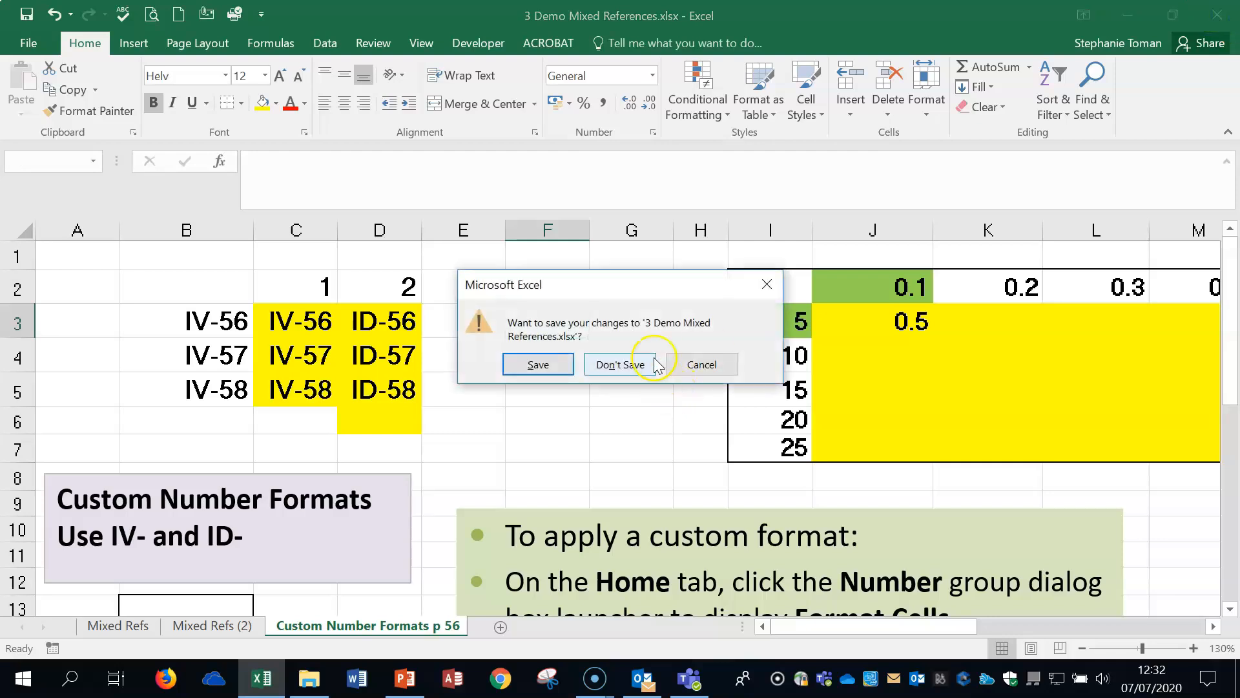
{"action": "left_click", "coordinate": [617, 363]}
{"action": "left_click", "coordinate": [491, 305]}
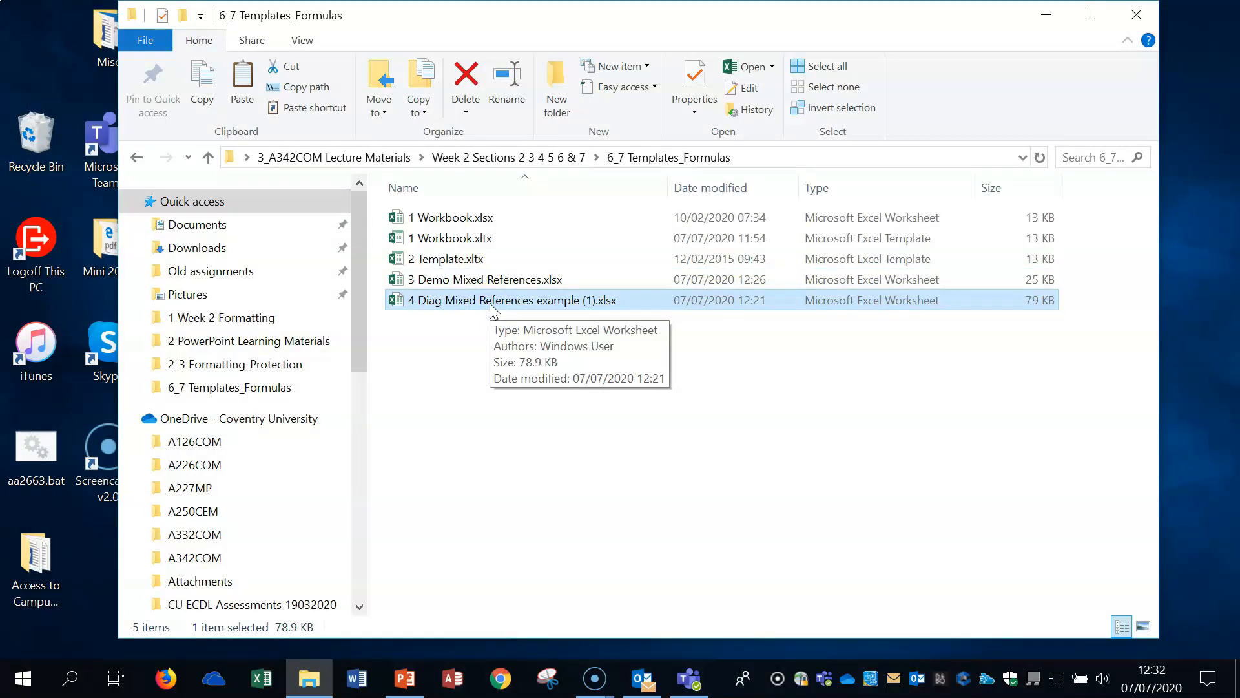
{"action": "double_click", "coordinate": [490, 302]}
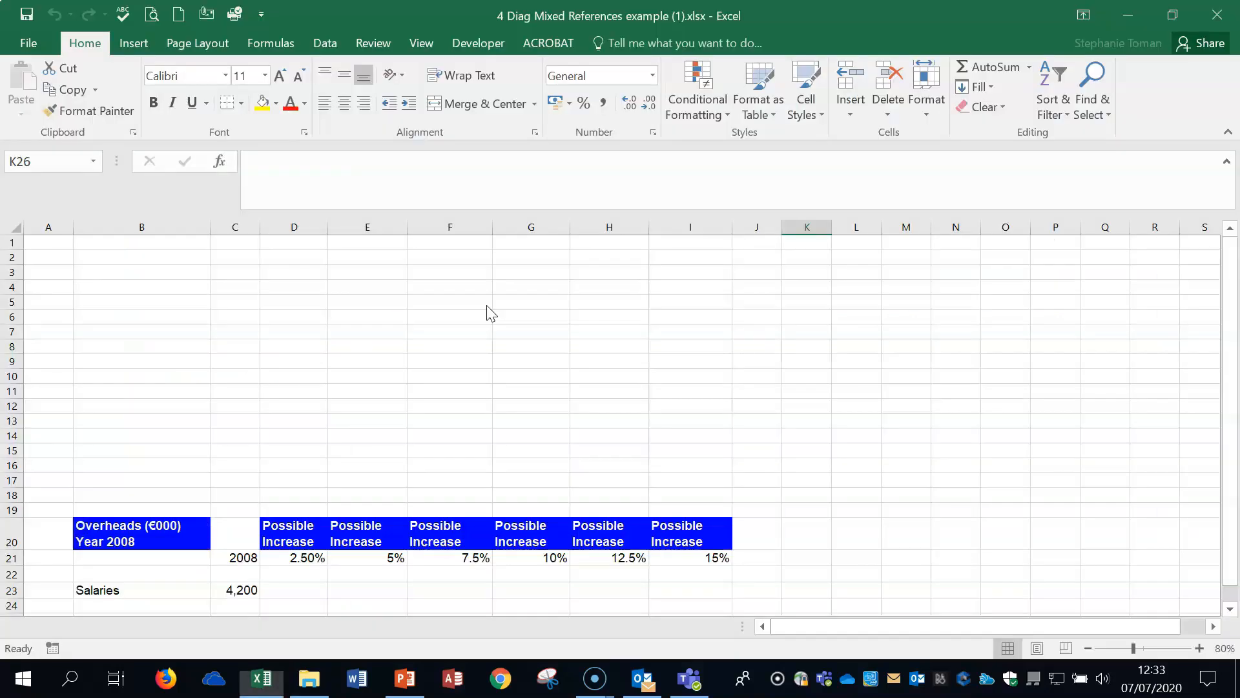
{"action": "scroll", "coordinate": [1016, 515], "scroll_direction": "down", "scroll_amount": 2}
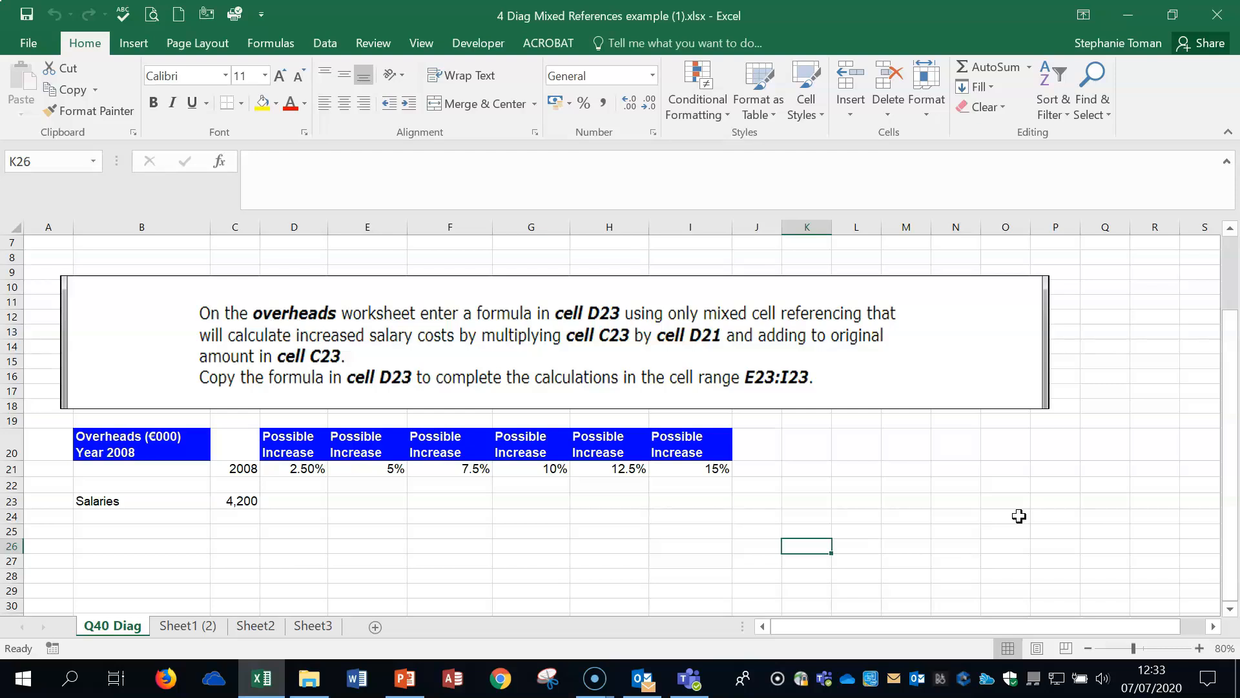
Step: Enter the formula =C23*D21+C23 in cell D23 to calculate the increased salary cost
{"action": "left_click", "coordinate": [311, 501]}
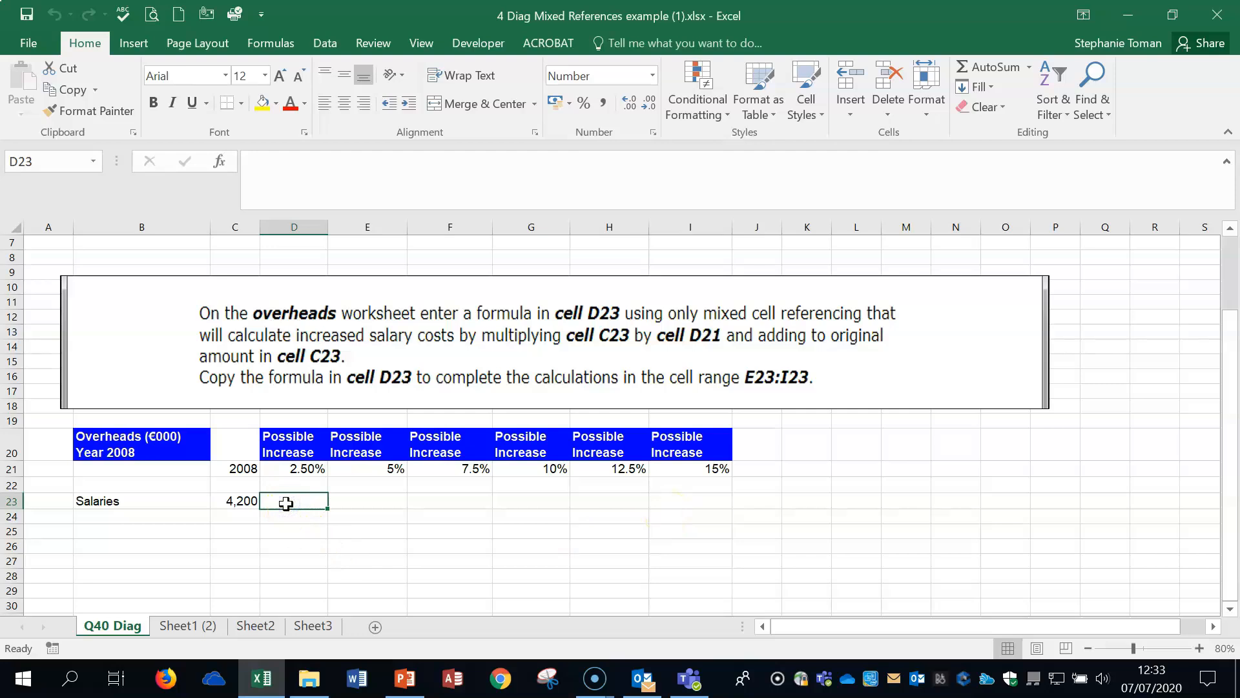
{"action": "type", "text": "="}
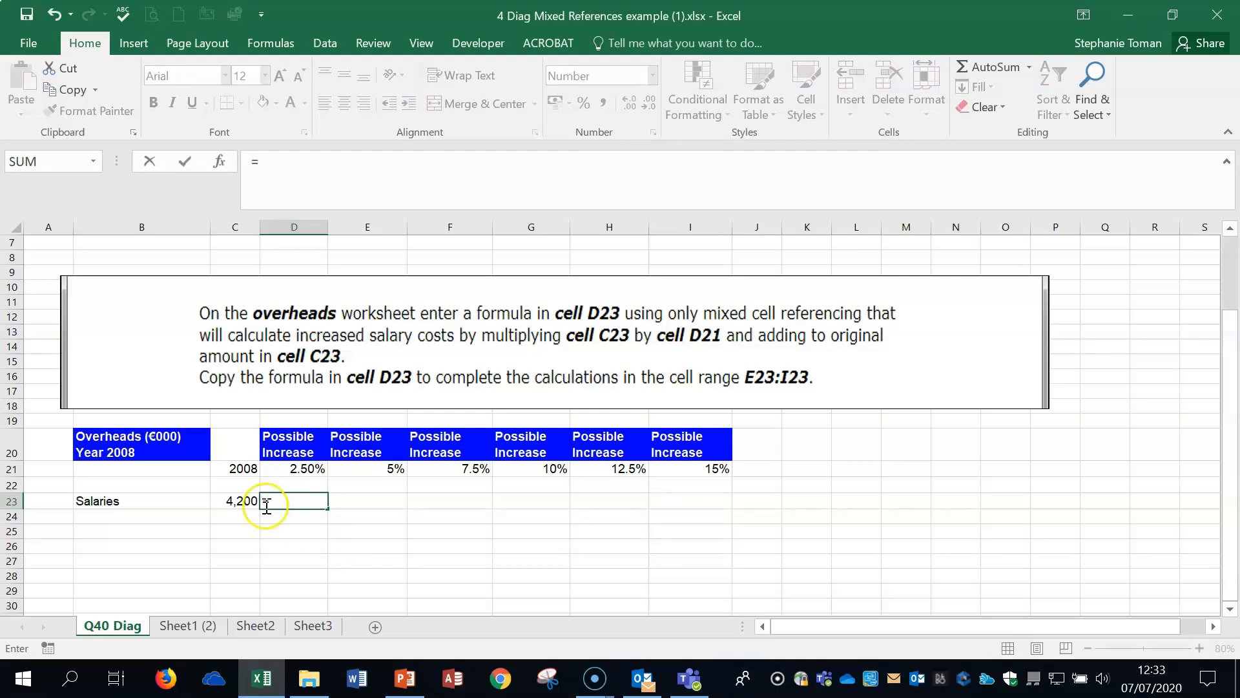
{"action": "left_click", "coordinate": [232, 501]}
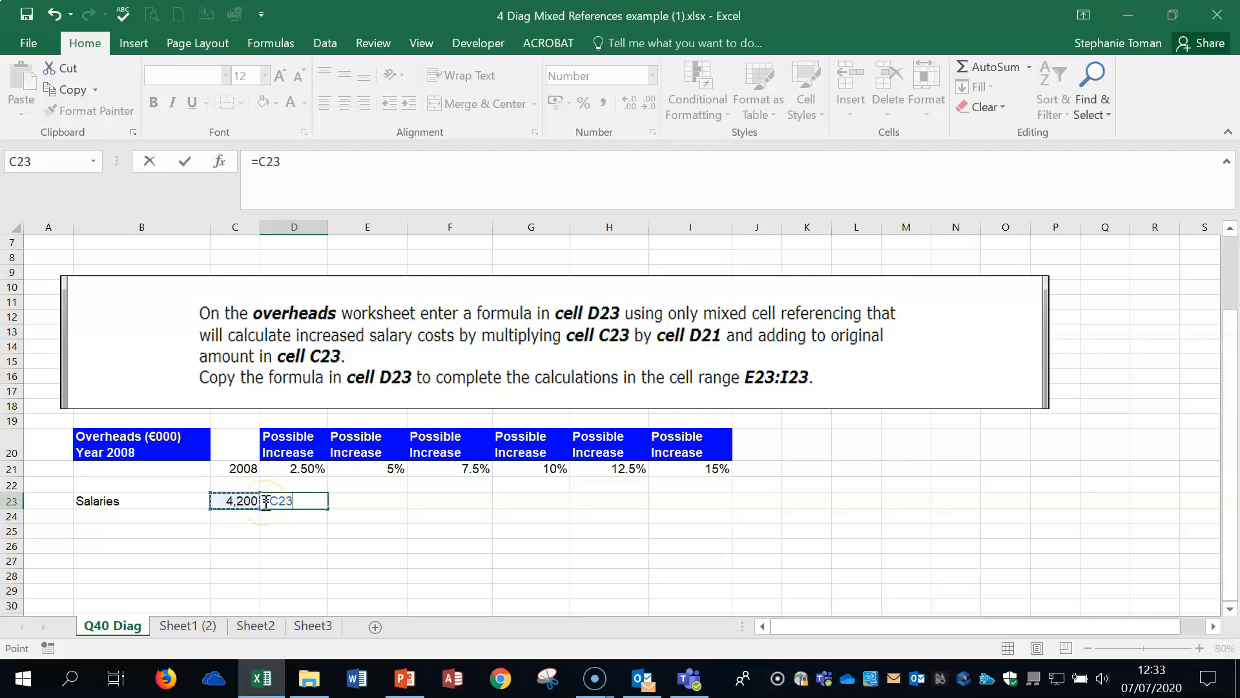
{"action": "type", "text": "*"}
{"action": "left_click", "coordinate": [315, 469]}
{"action": "type", "text": "+"}
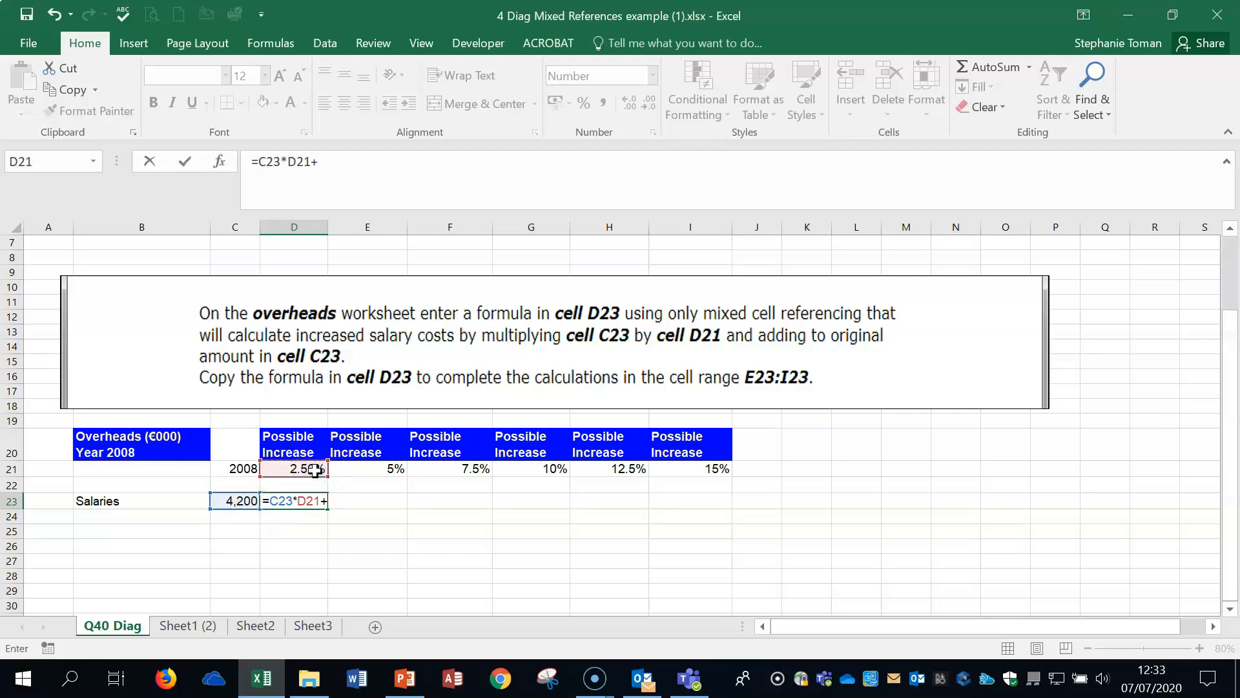
{"action": "left_click", "coordinate": [239, 501]}
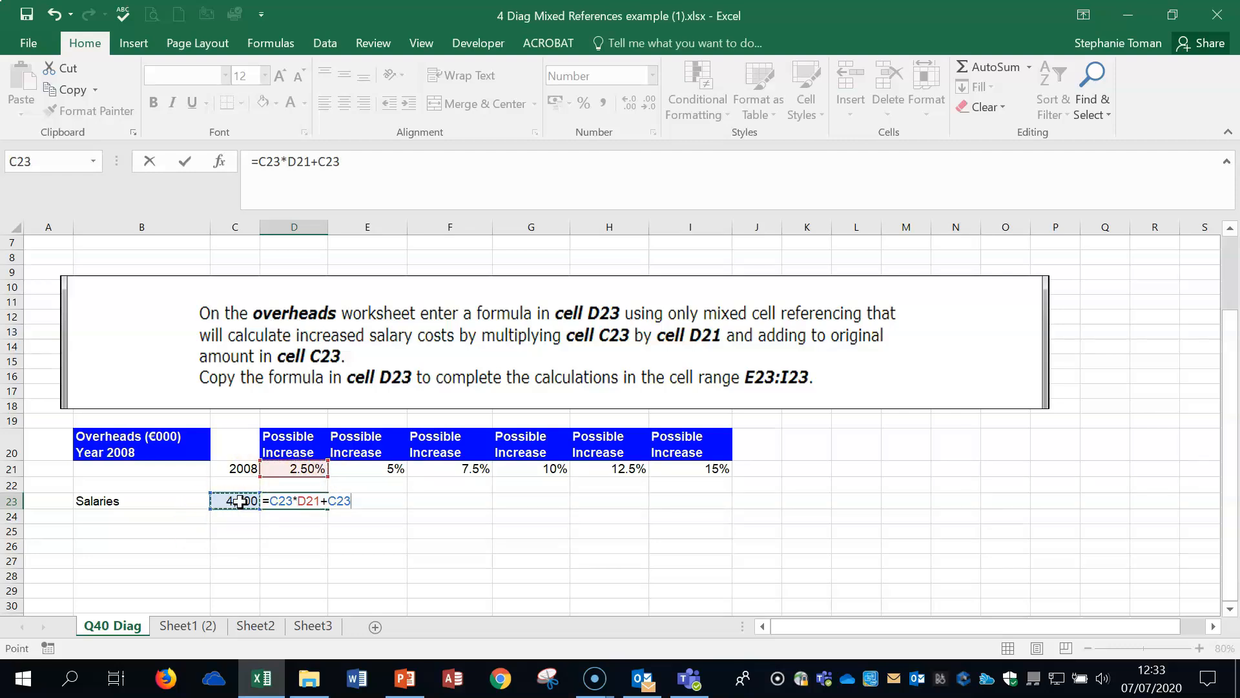
{"action": "left_click", "coordinate": [185, 160]}
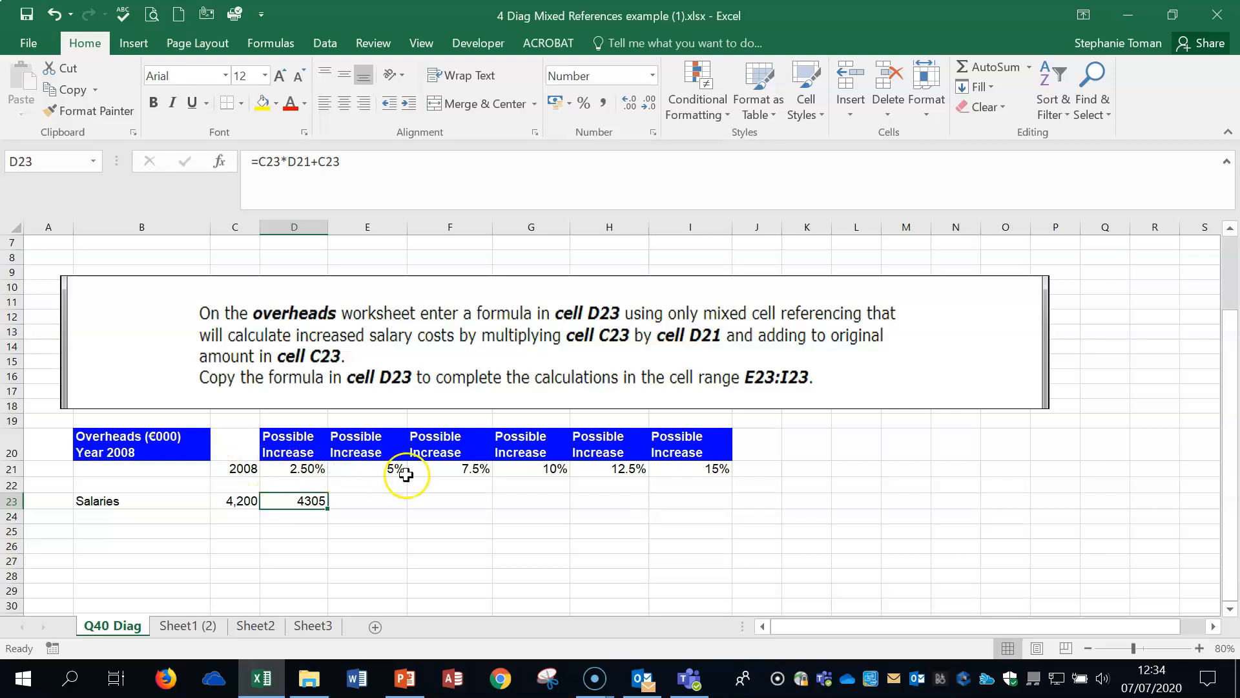
Step: Change both C23 references in D23's formula to $C23 and copy the formula across E23:I23
{"action": "left_click", "coordinate": [265, 160]}
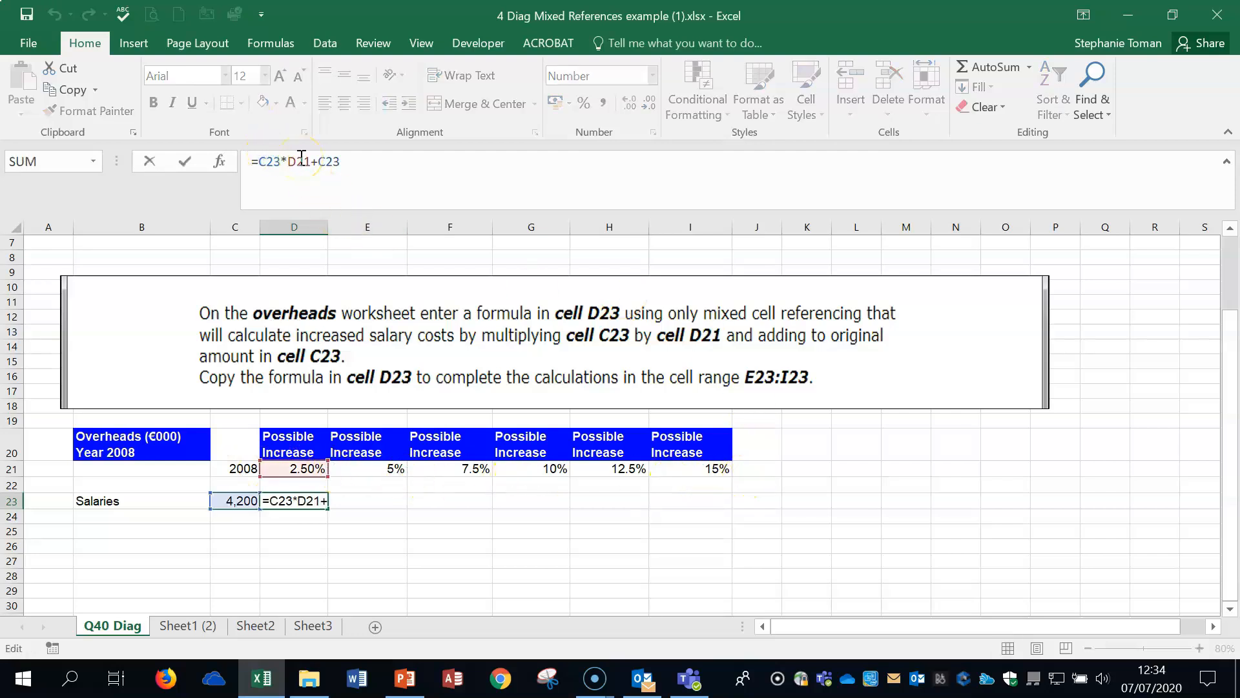
{"action": "key", "text": "F4"}
{"action": "key", "text": "F4"}
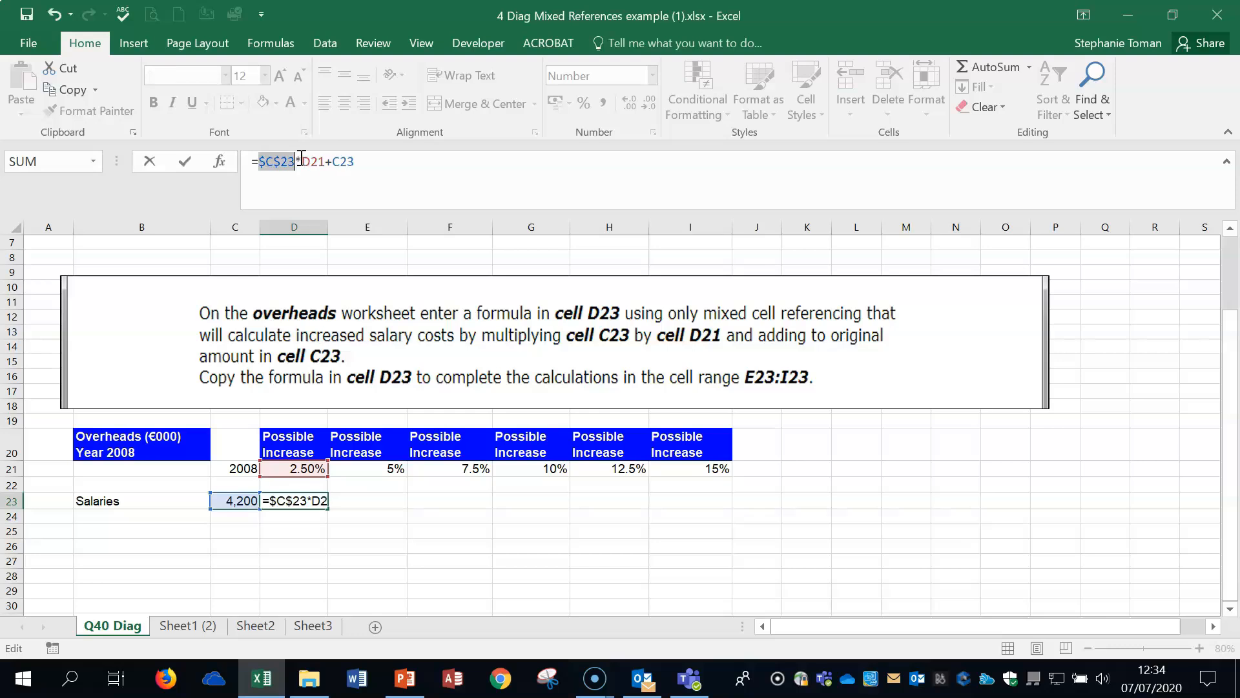
{"action": "key", "text": "F4"}
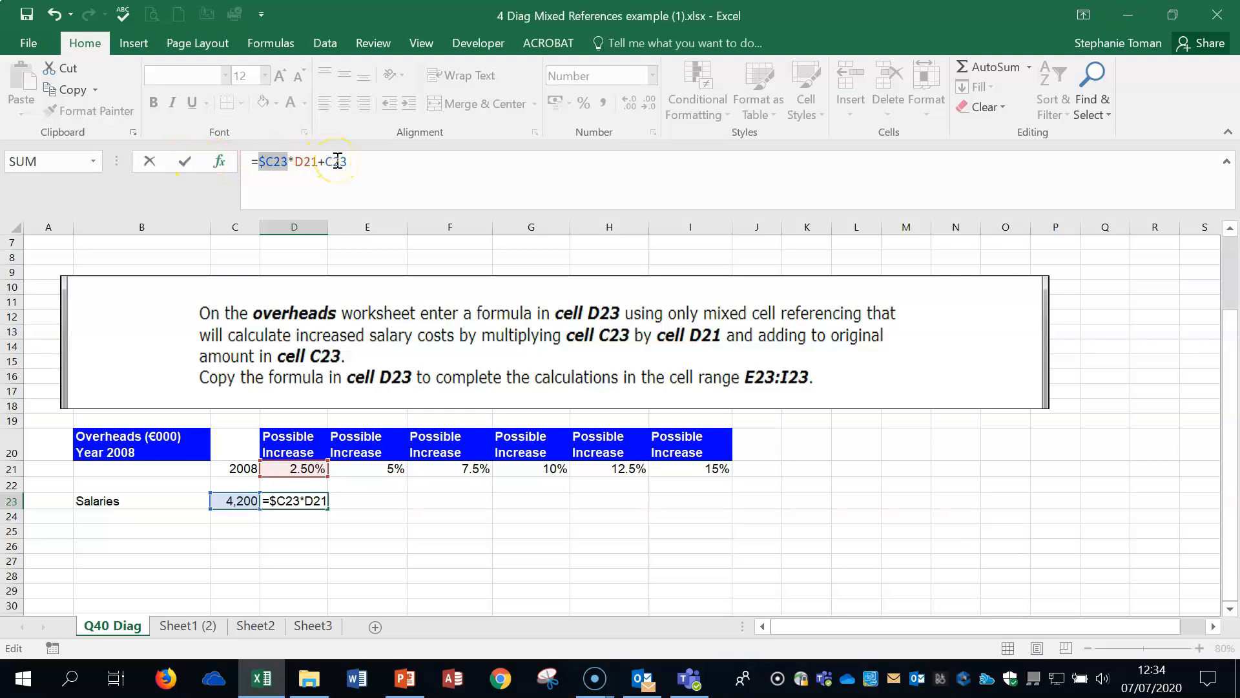
{"action": "left_click", "coordinate": [331, 161]}
{"action": "key", "text": "F4"}
{"action": "key", "text": "F4"}
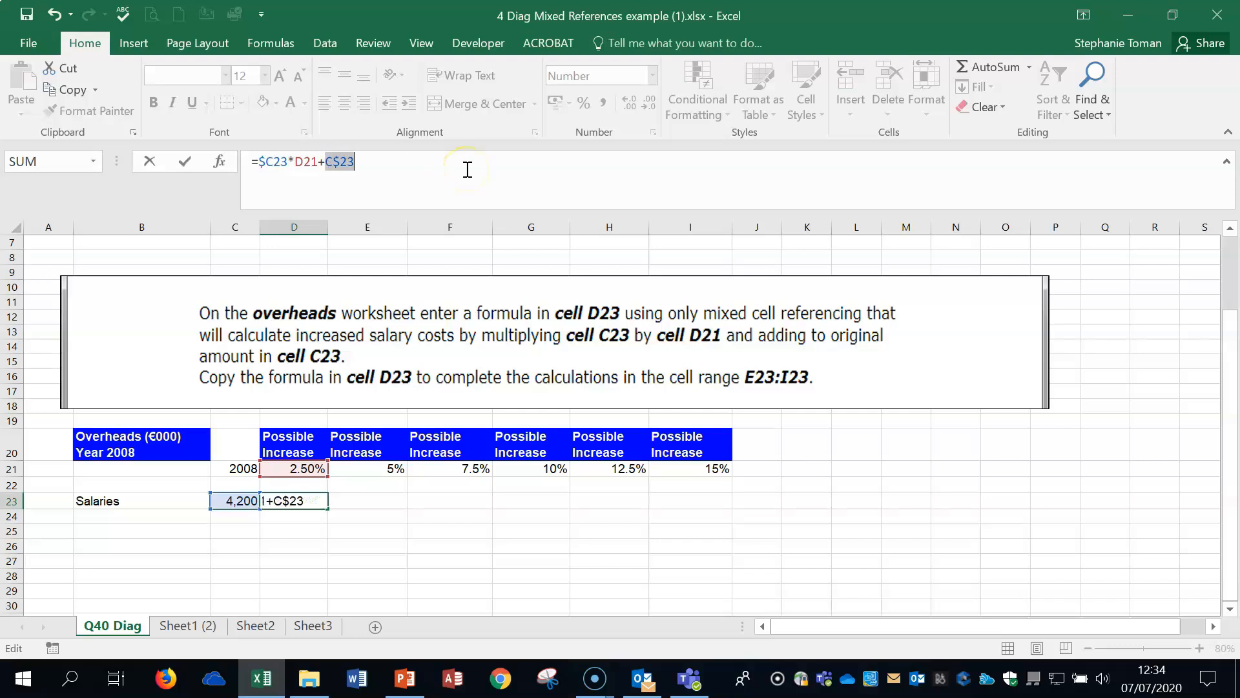
{"action": "key", "text": "F4"}
{"action": "left_click", "coordinate": [184, 161]}
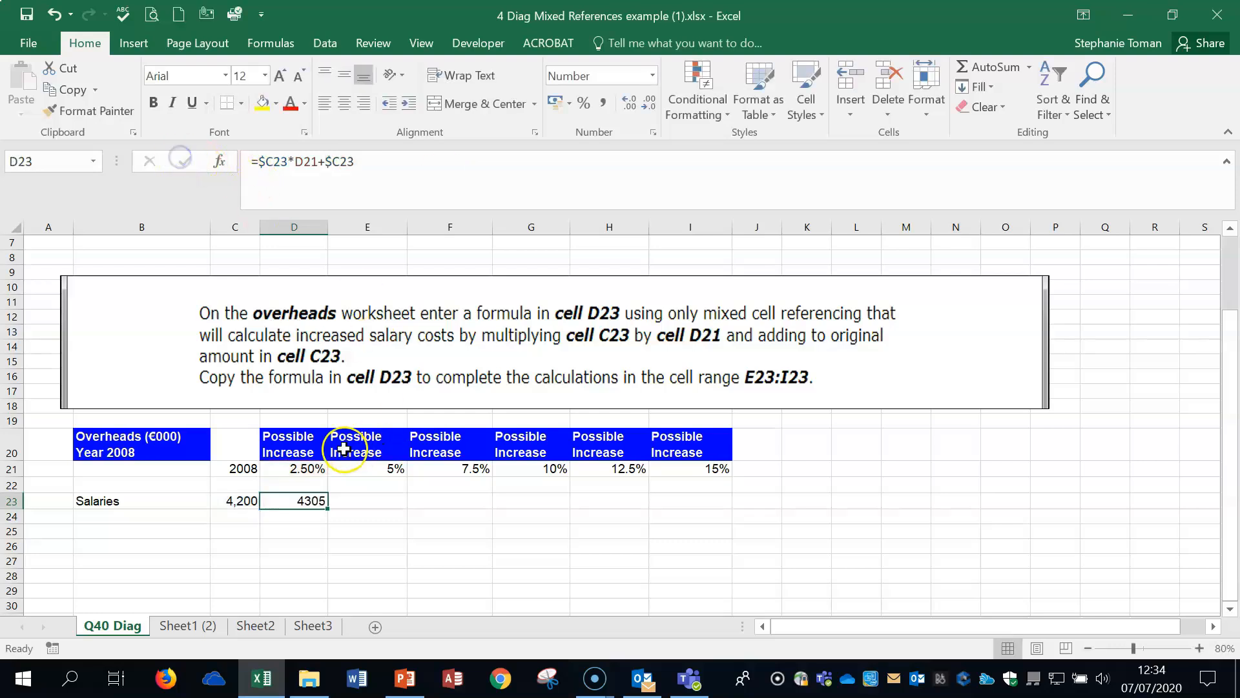
{"action": "left_click_drag", "start_coordinate": [326, 509], "coordinate": [732, 511]}
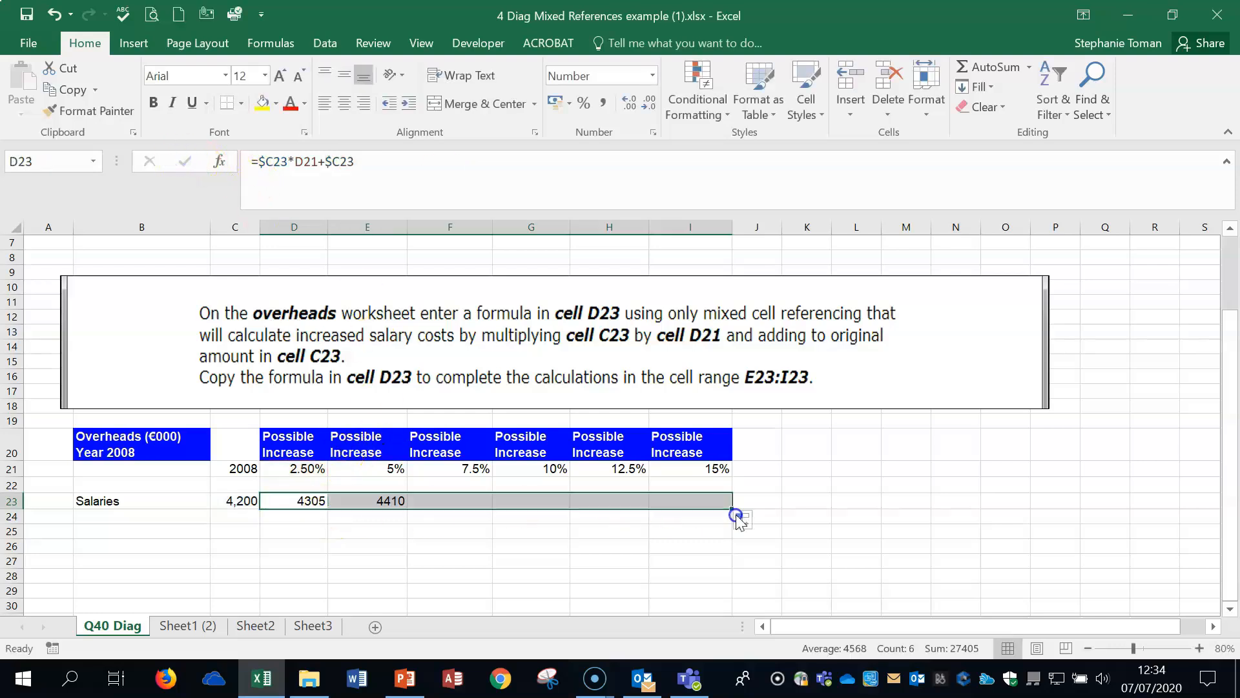
Step: Inspect the copied formulas in cells F23, G23 and I23 to check which cells they reference
{"action": "double_click", "coordinate": [462, 501]}
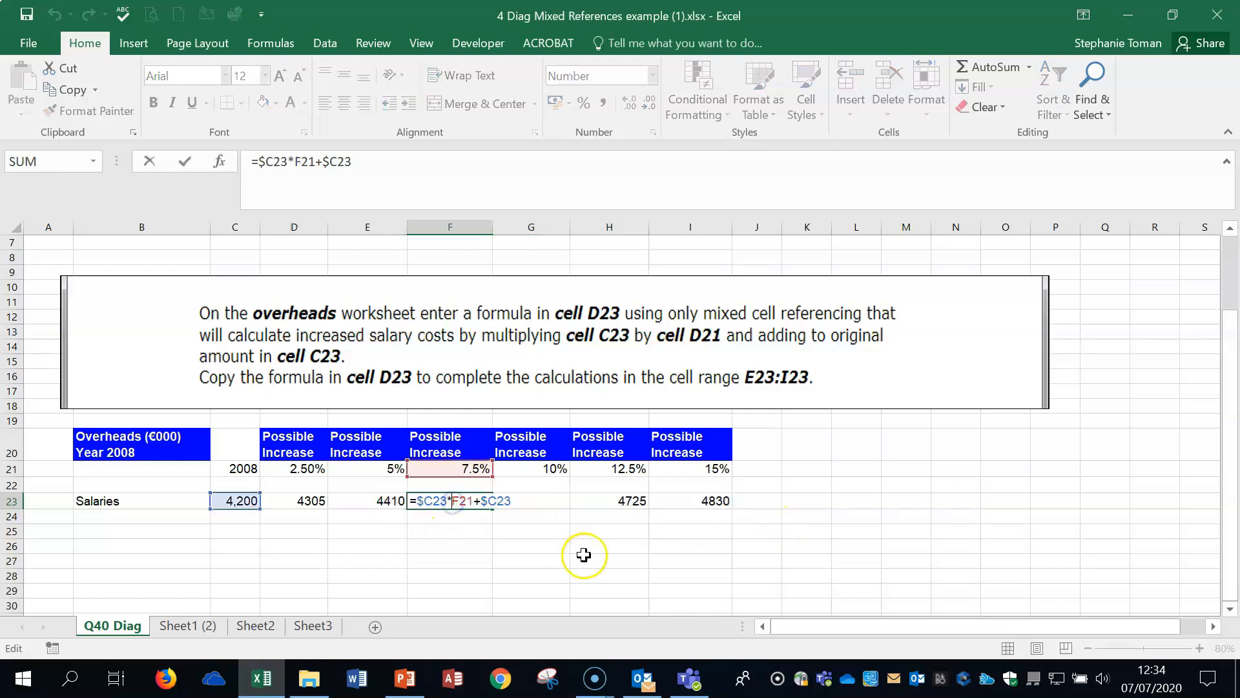
{"action": "key", "text": "Escape"}
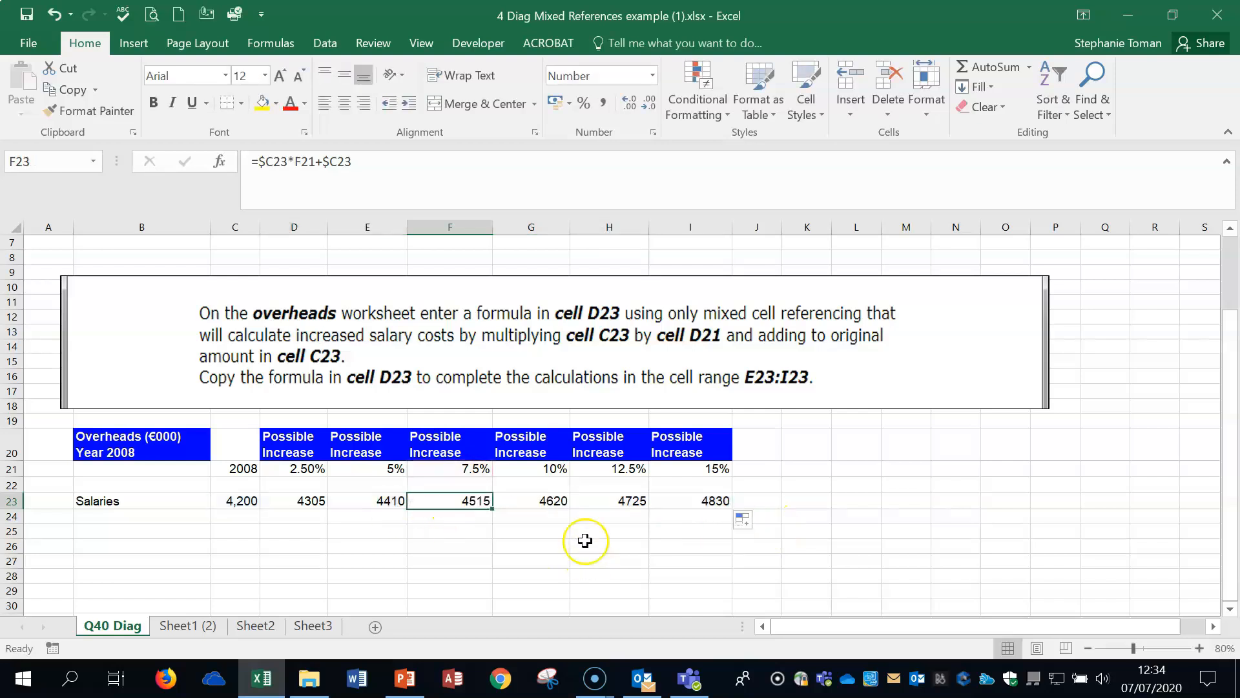
{"action": "double_click", "coordinate": [553, 502]}
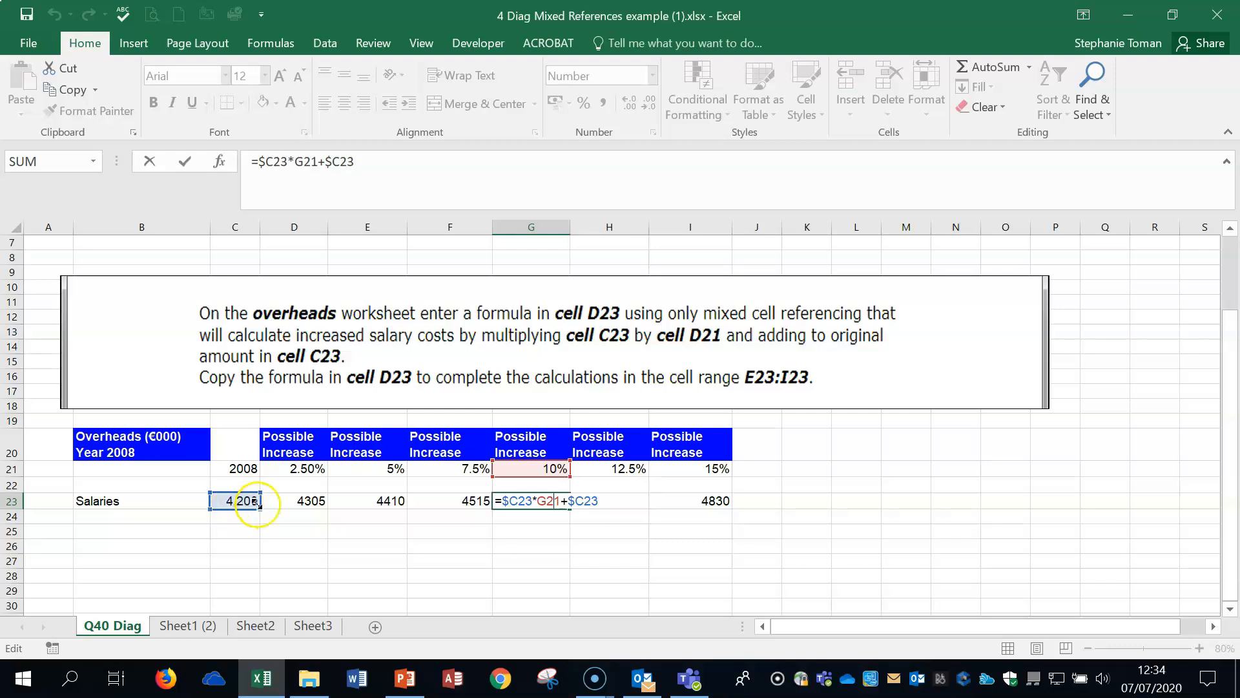
{"action": "key", "text": "Escape"}
{"action": "double_click", "coordinate": [711, 502]}
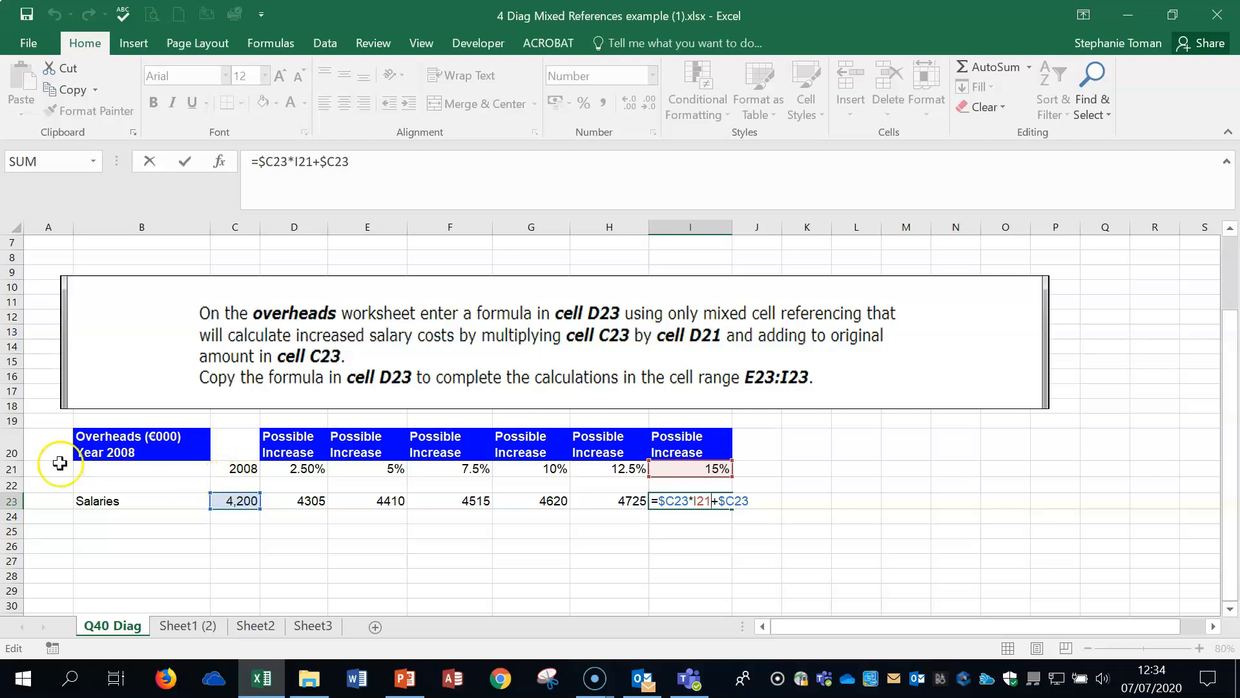
{"action": "key", "text": "ctrl+Return"}
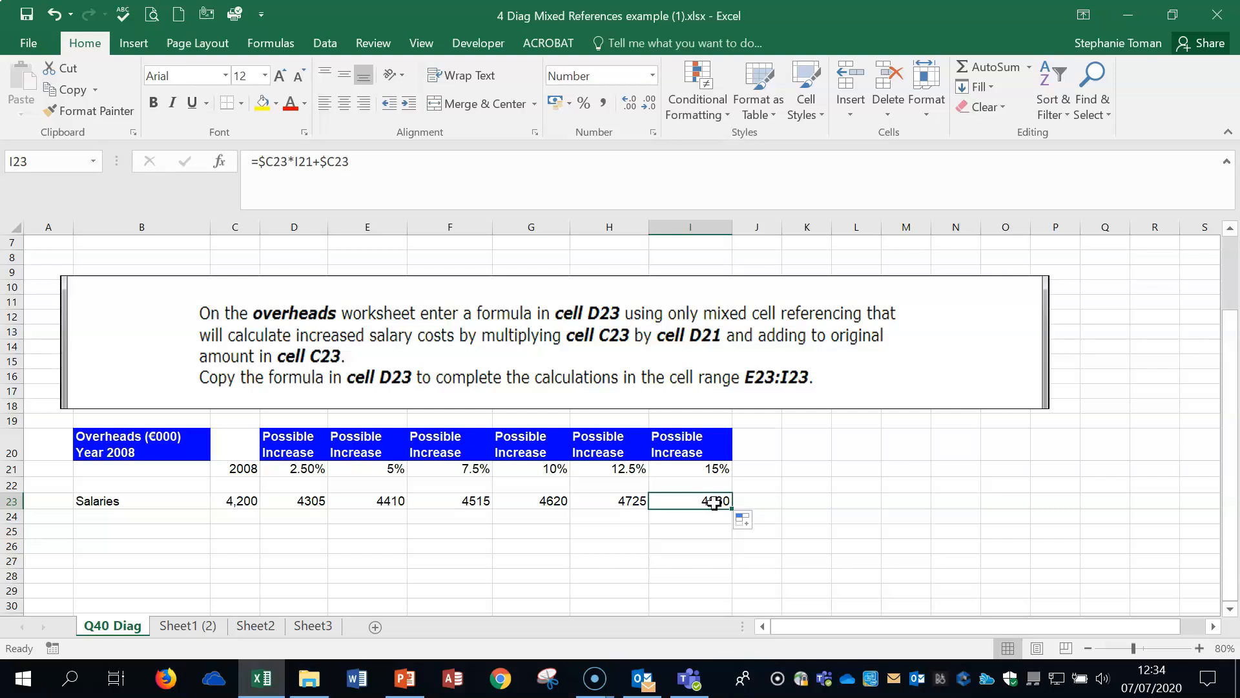
Step: Change the D21 reference in D23's formula to D$21 and copy the formula across E23:I23 again
{"action": "left_click", "coordinate": [275, 502]}
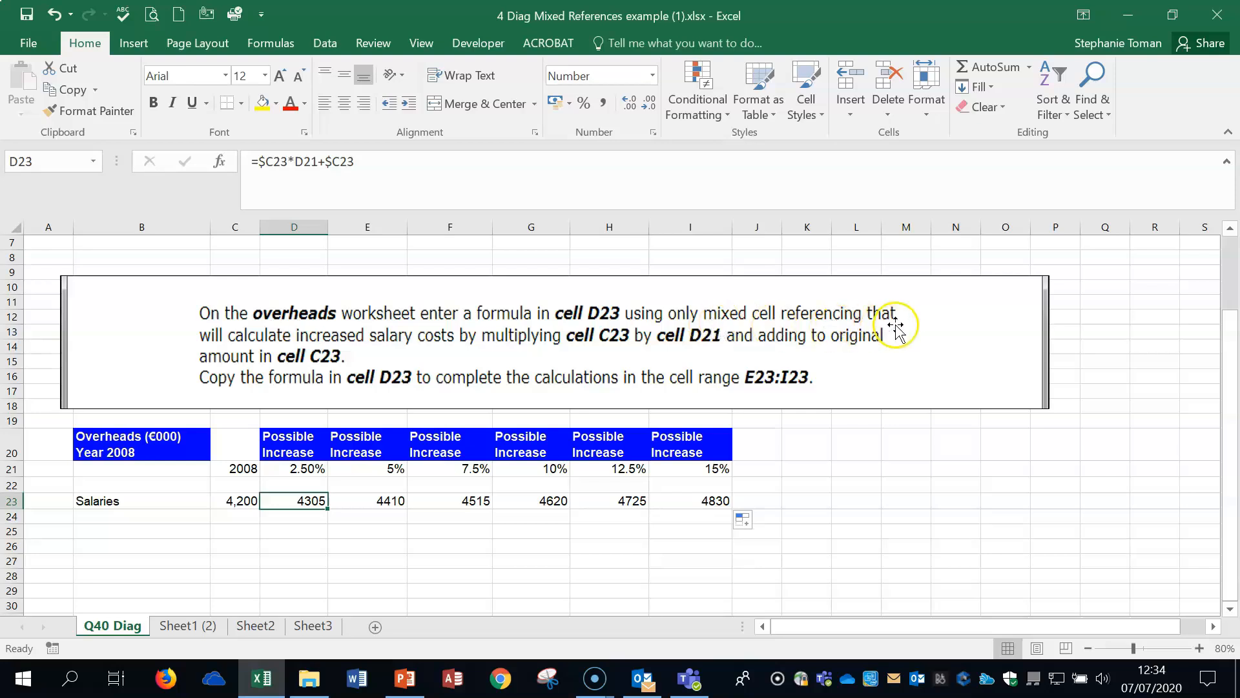
{"action": "left_click", "coordinate": [310, 162]}
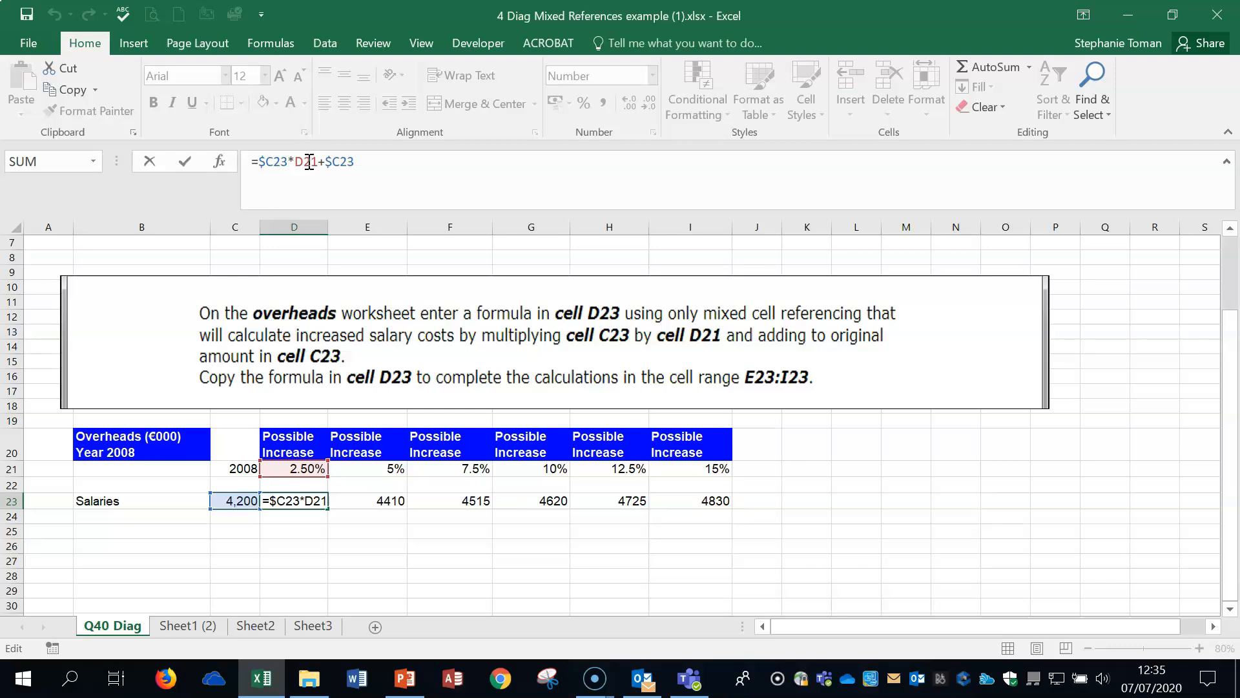
{"action": "key", "text": "F4"}
{"action": "key", "text": "F4"}
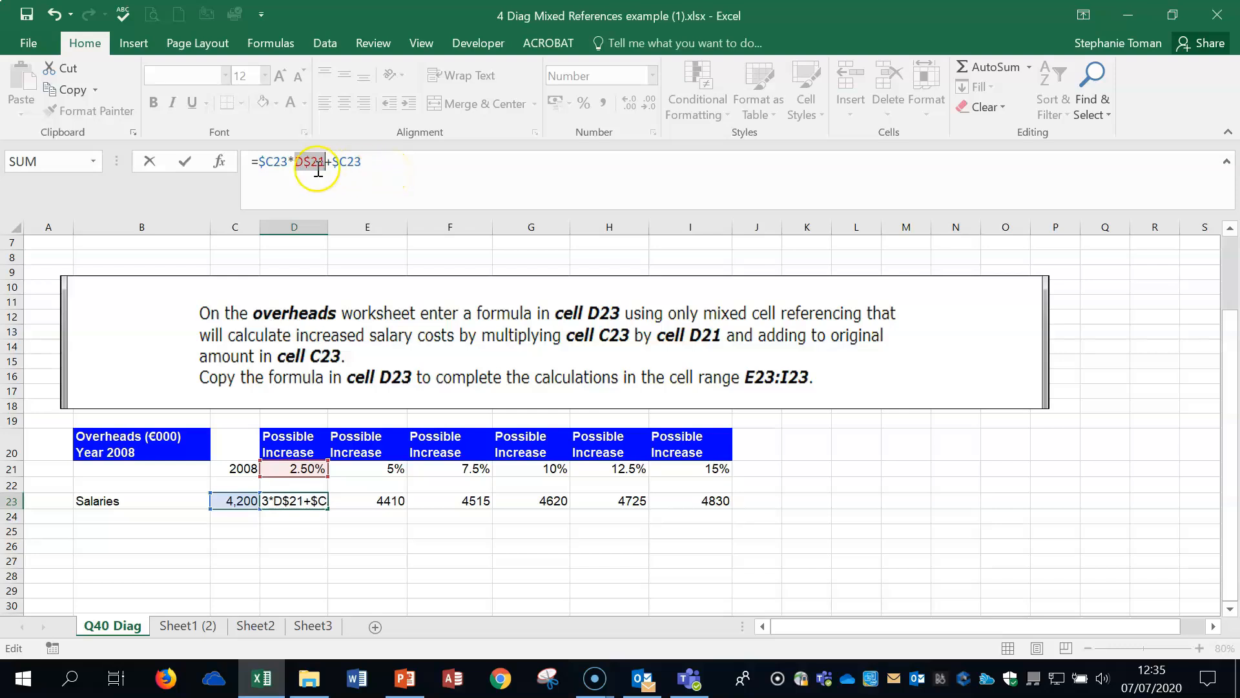
{"action": "left_click", "coordinate": [183, 160]}
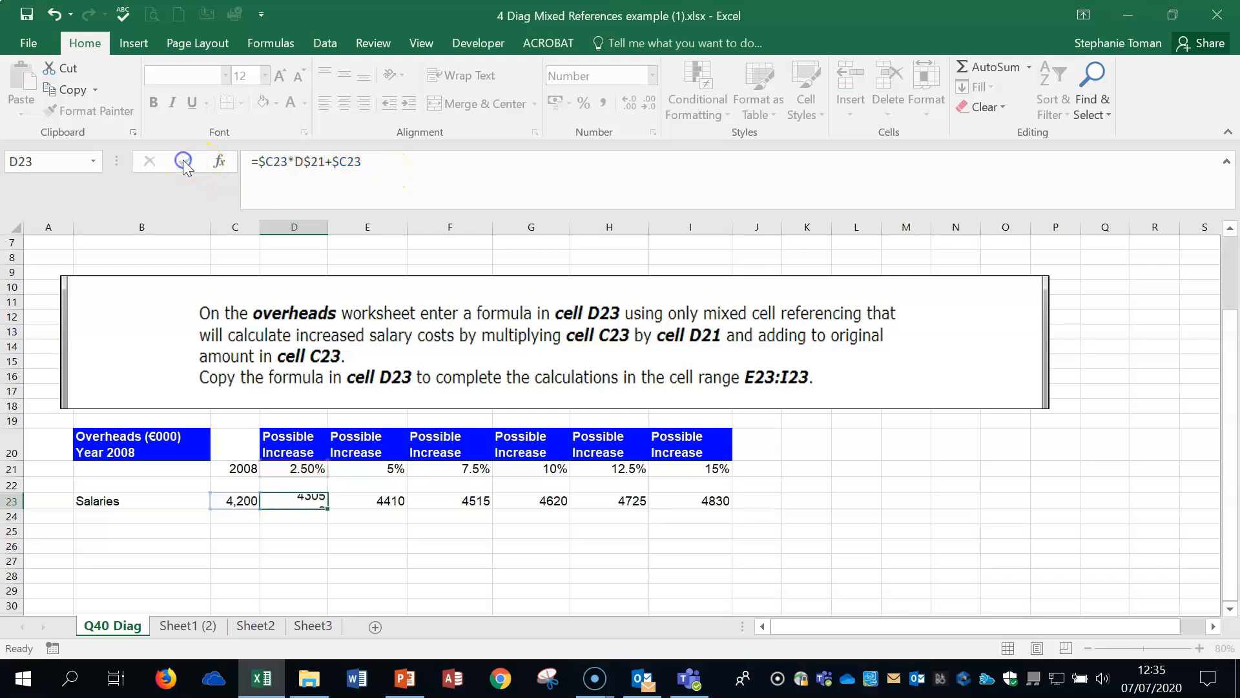
{"action": "left_click_drag", "start_coordinate": [330, 509], "coordinate": [717, 507]}
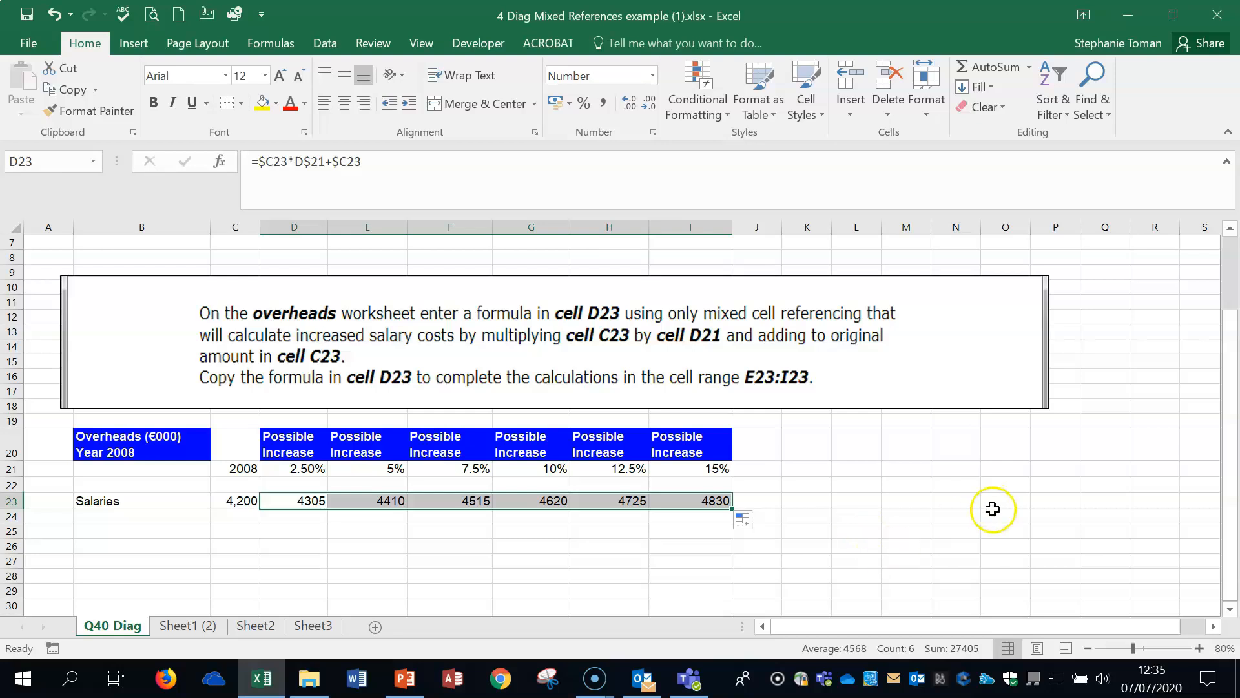
Step: Save and close the workbook, and go back to the 3_A342COM Lecture Materials folder in File Explorer
{"action": "left_click", "coordinate": [1217, 14]}
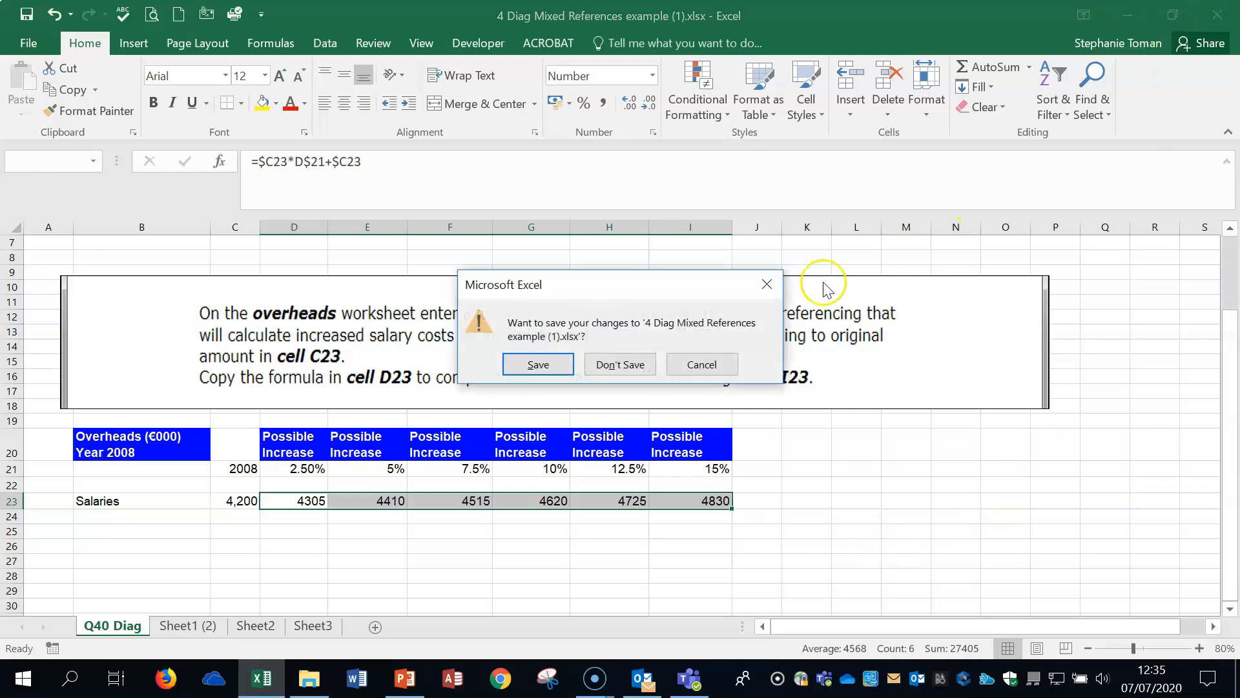
{"action": "left_click", "coordinate": [538, 364]}
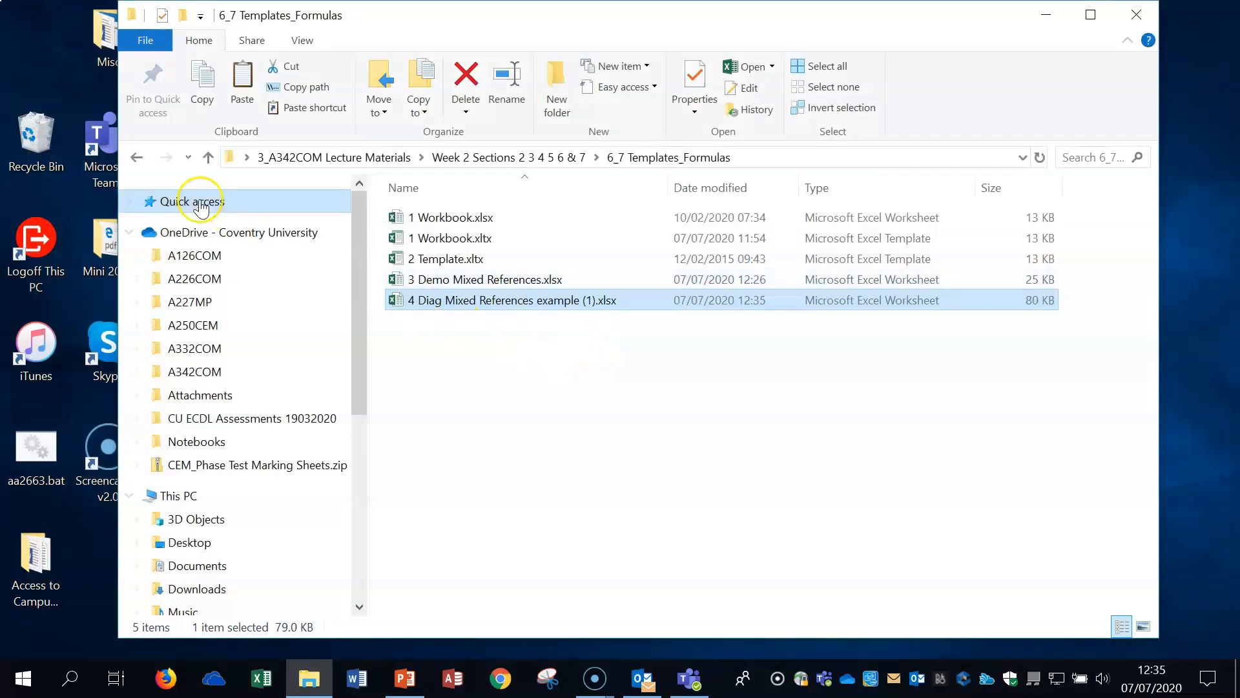
{"action": "left_click", "coordinate": [136, 157]}
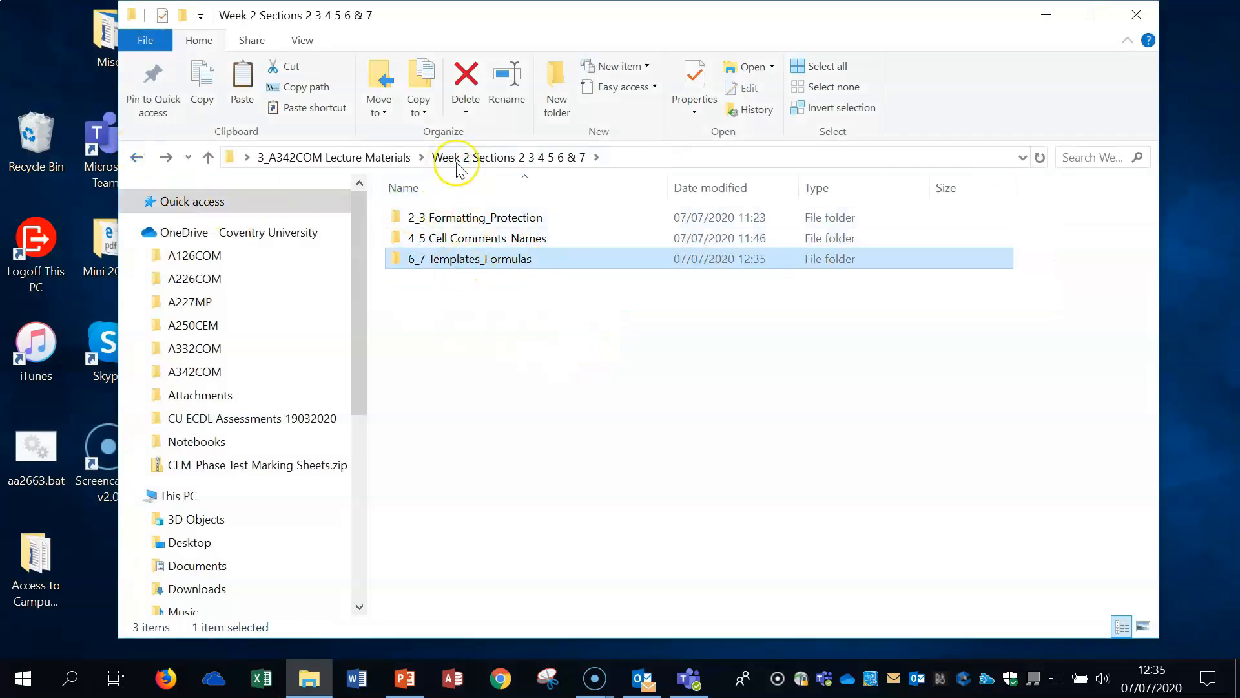
{"action": "left_click", "coordinate": [137, 157]}
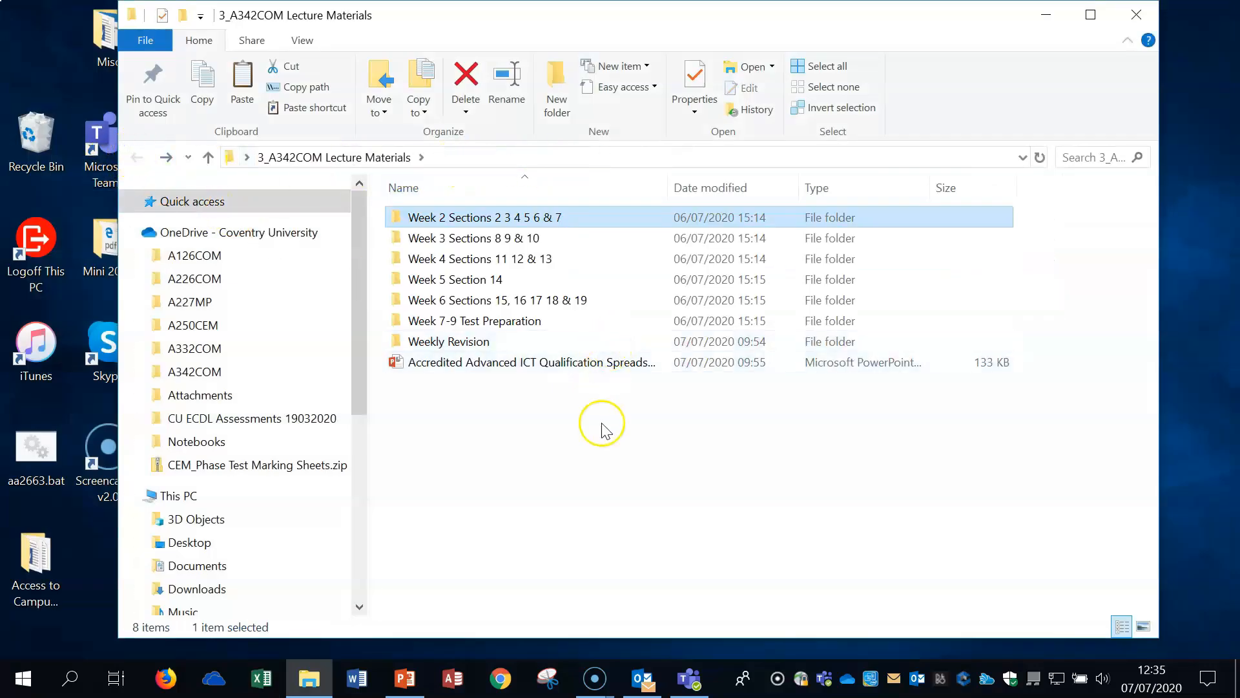